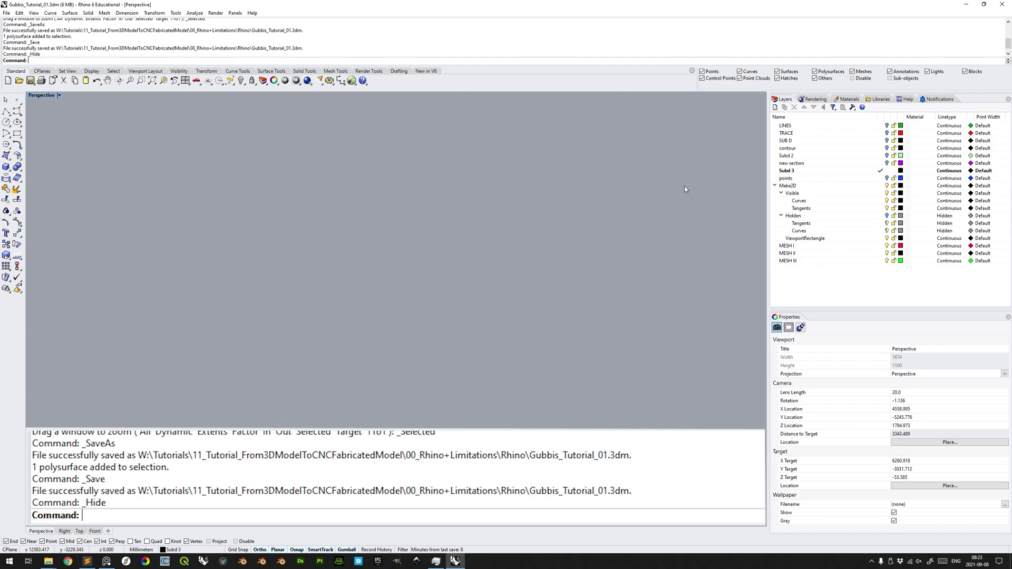
- Draw a cylinder by placing its base circle, radius and height
type("Sphere")
key("Return")
key("Escape")
type("C")
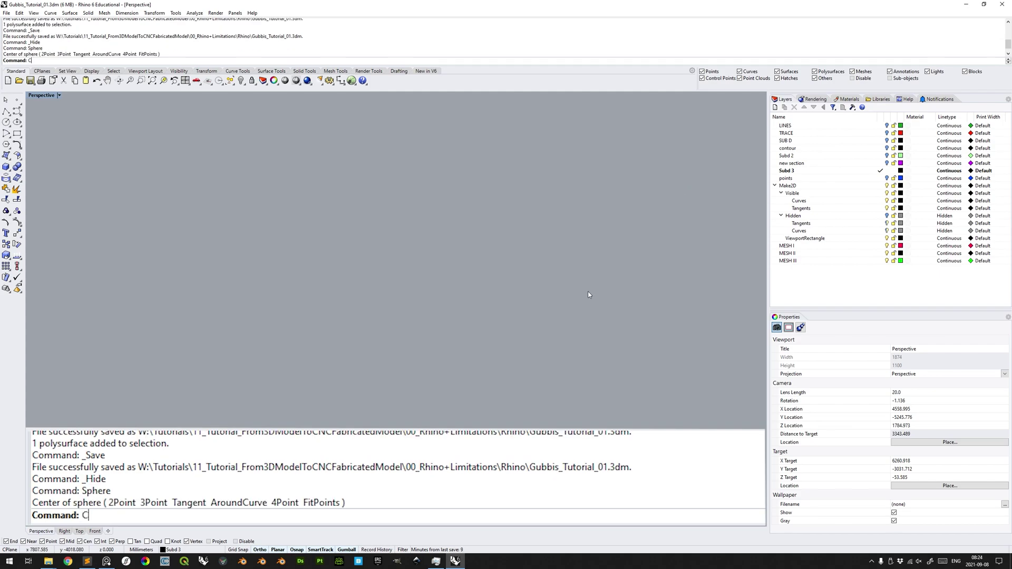
type("ylinder")
key("Return")
left_click(432, 331)
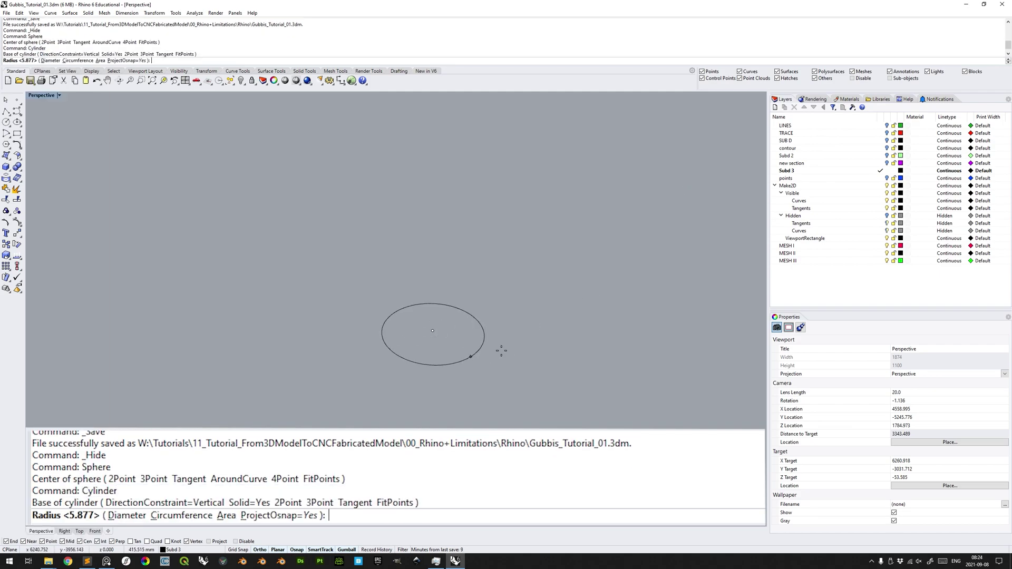
left_click(497, 340)
left_click(516, 248)
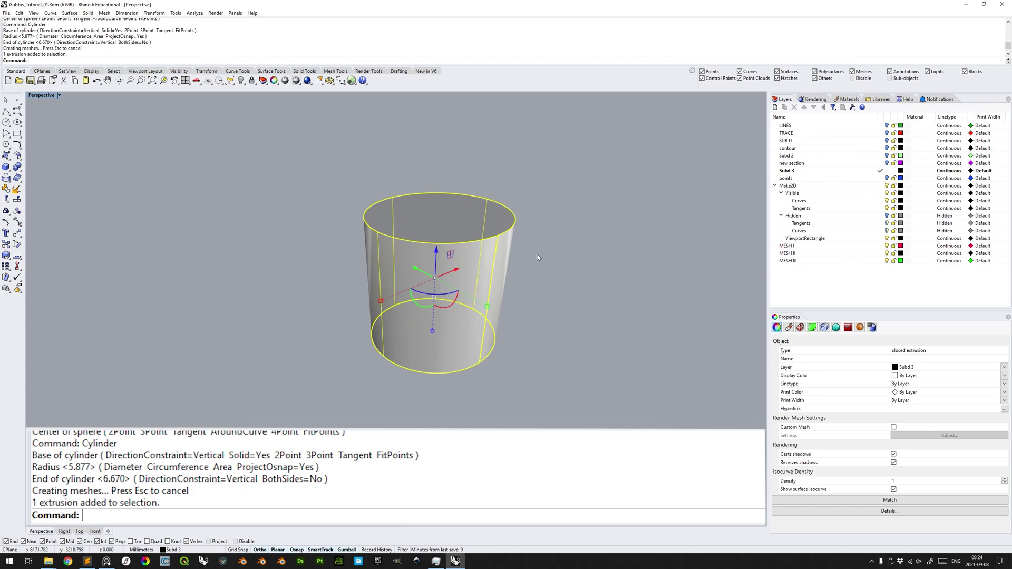
- Explode the cylinder, join its three surfaces into a closed polysurface, and mesh it
type("Explode")
key("Return")
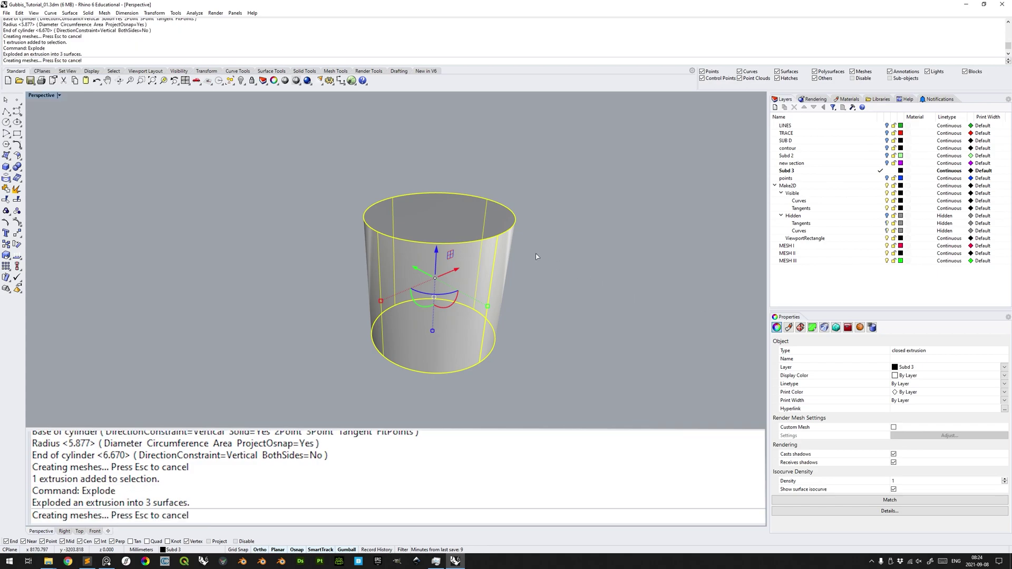
key("ctrl+j")
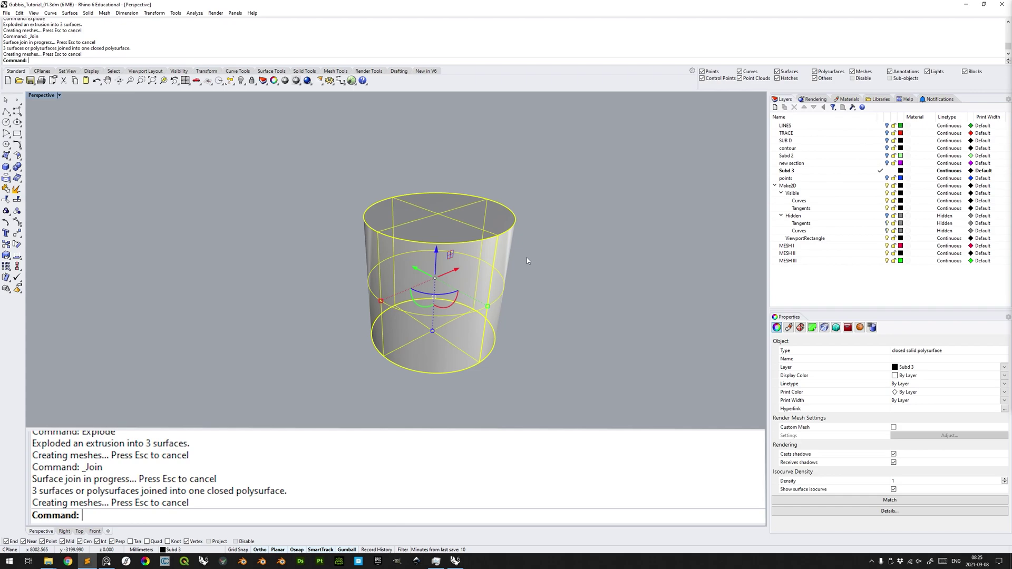
type("Mesh")
key("Return")
key("Return")
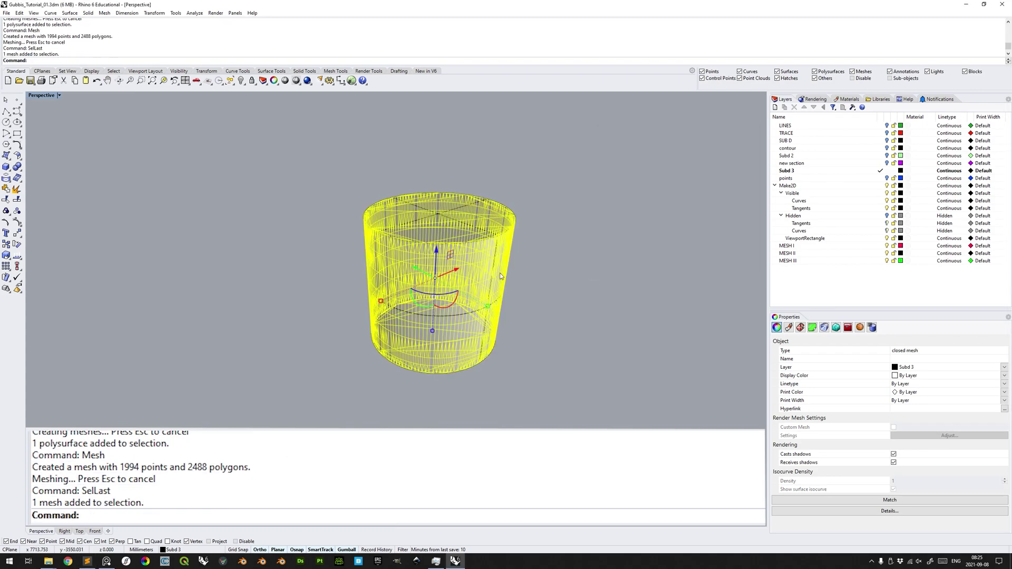
- Delete the mesh and create a solid bounding box around the cylinder
key("Delete")
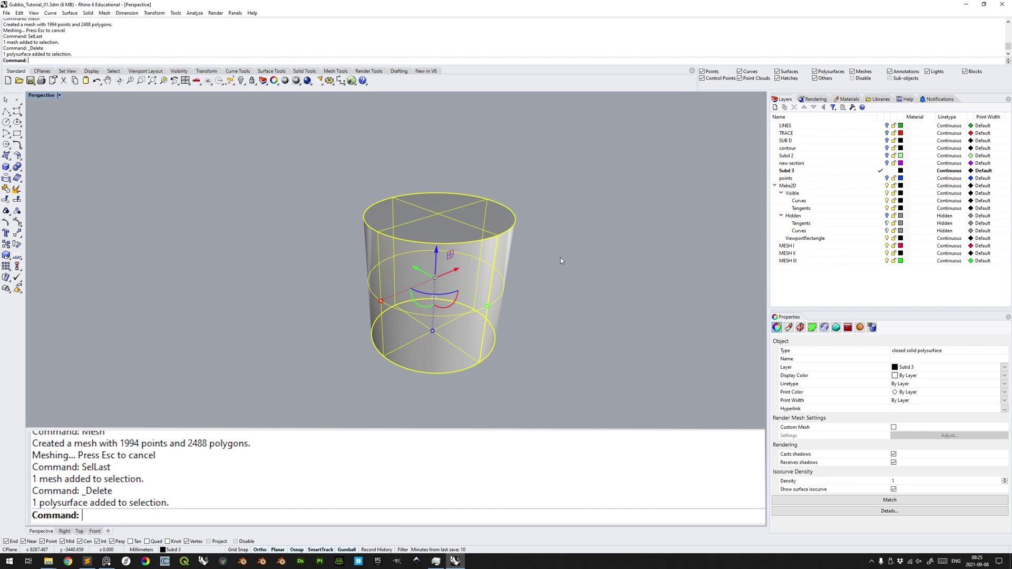
type("BoundingBox")
key("Return")
key("Return")
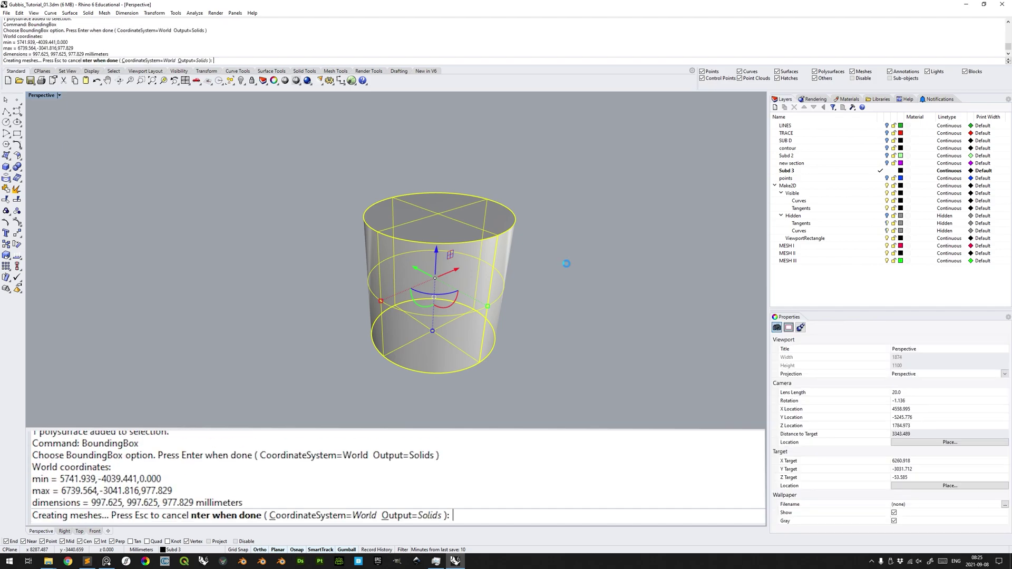
type("SelLast")
key("Return")
- Flatten the bounding box into a thin base slab with Scale1D
type("Scale1D")
key("Return")
key("Return")
left_click(435, 256)
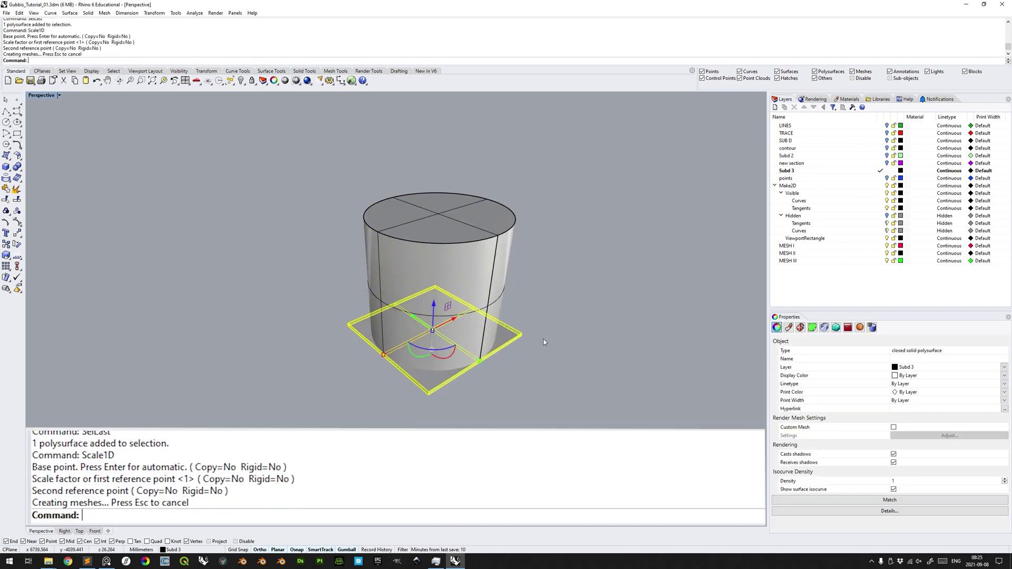
left_click(498, 295)
- Boolean-union the cylinder with the slab, then delete the merged test solid
left_click(498, 296, "shift")
type("BooleanUnion")
key("Return")
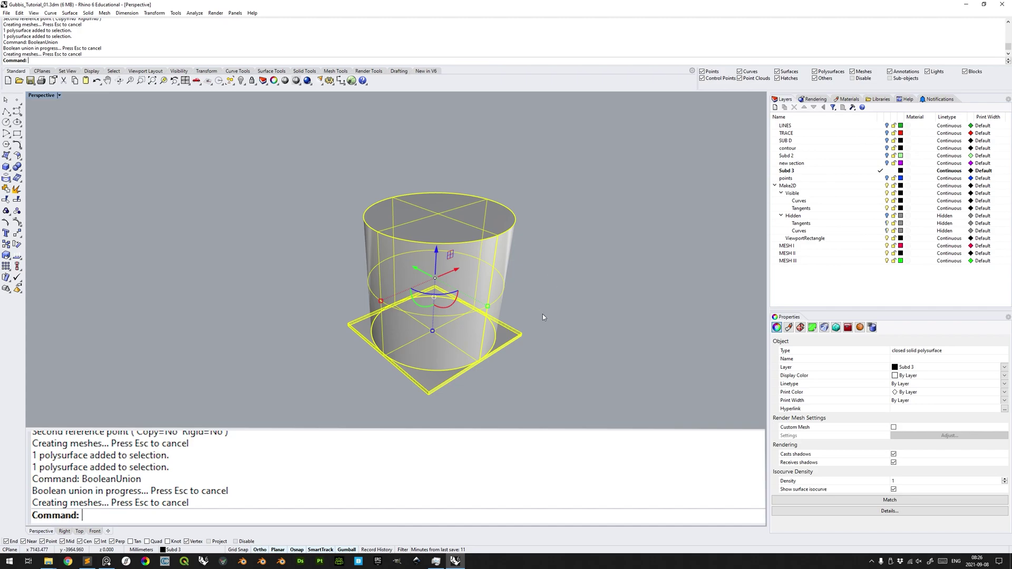
left_click(485, 318)
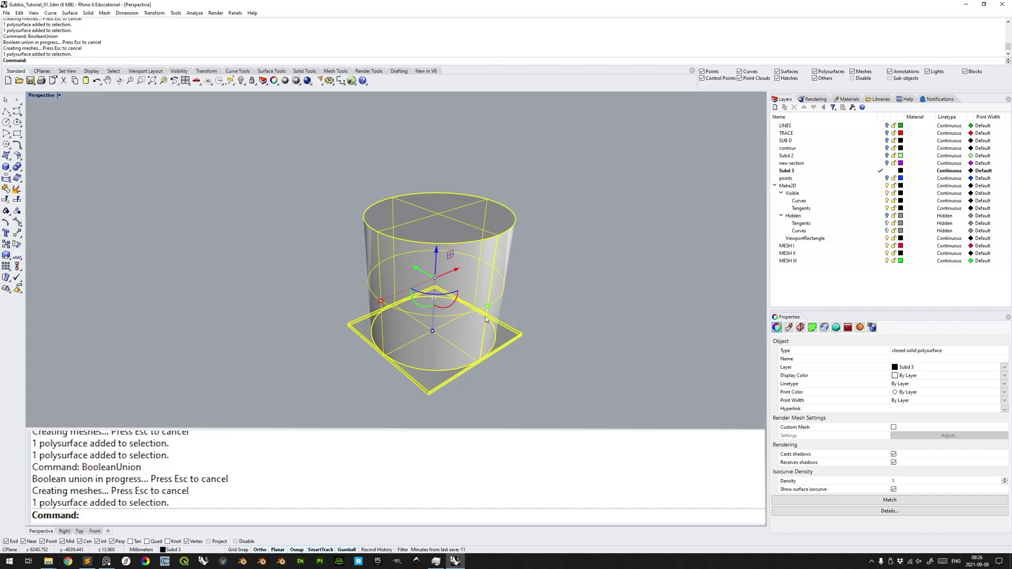
key("Delete")
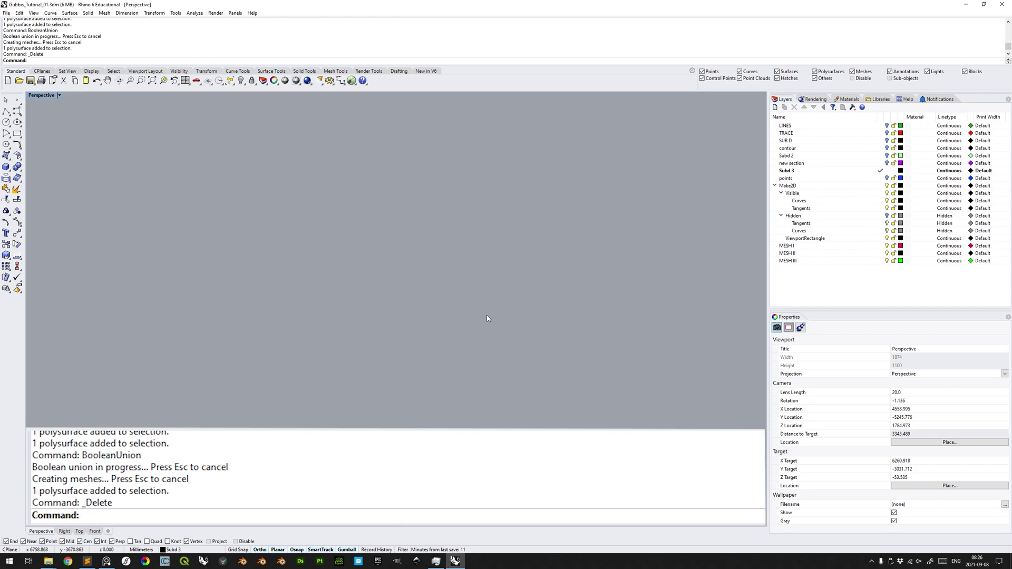
- Unhide the terrain surface, deselect it, and orbit the Perspective view to inspect it
key("ctrl+alt+h")
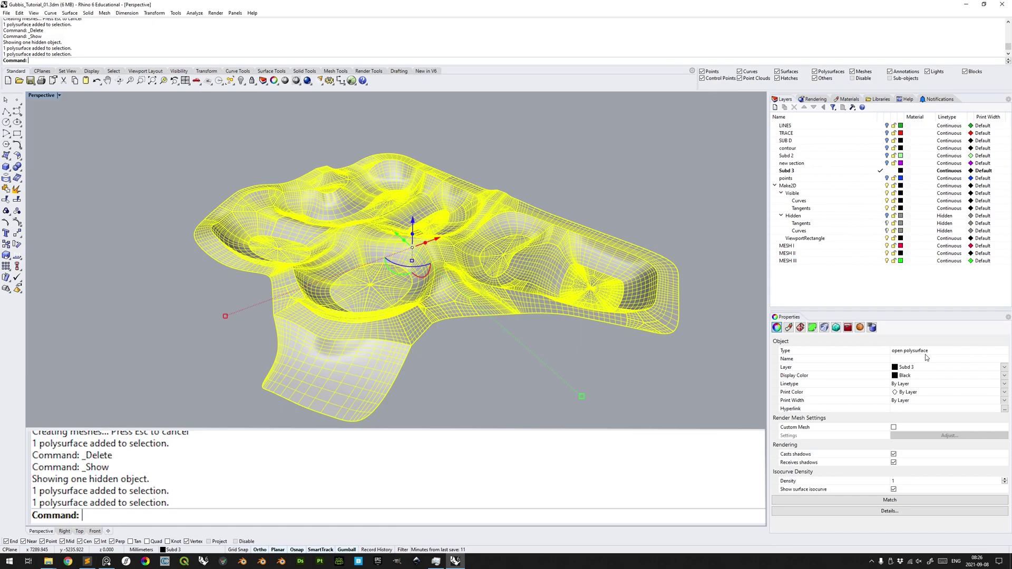
left_click(692, 354)
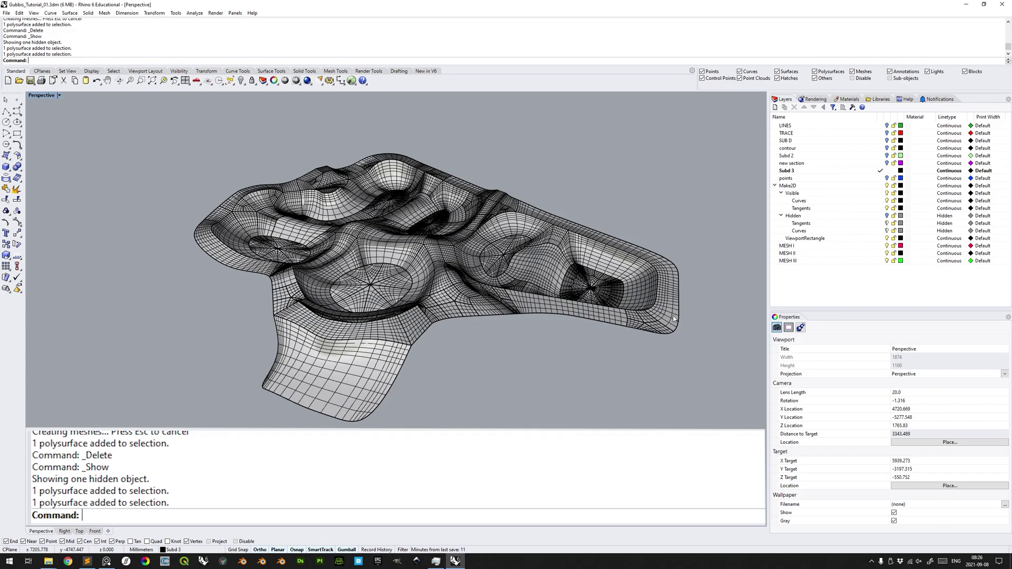
right_click_drag(517, 292, 539, 322)
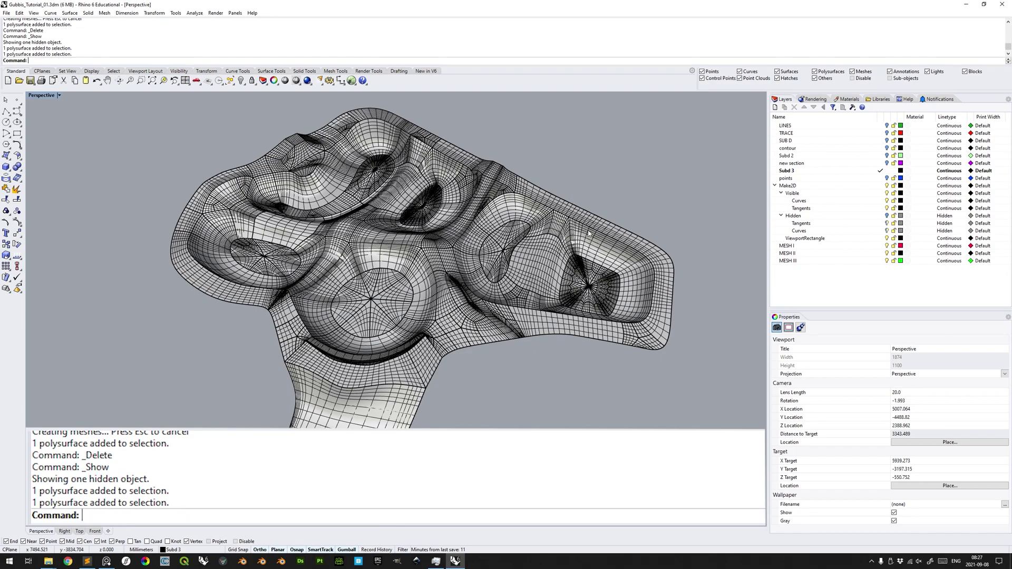
right_click_drag(590, 252, 579, 275)
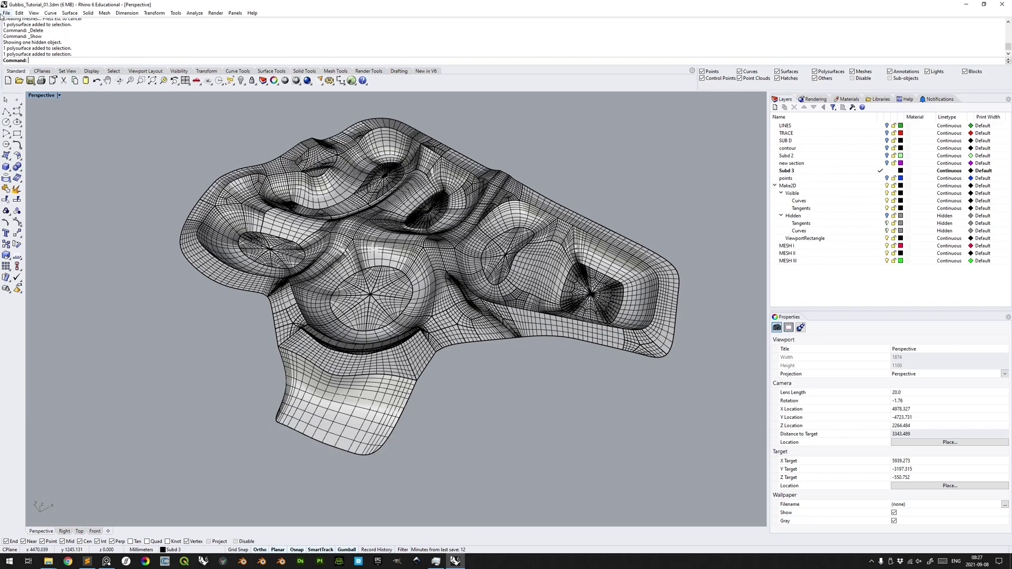
left_click(6, 13)
- Save the model under a new name with a _CNC suffix and check the document units
left_click(23, 77)
type("_CNC")
key("Return")
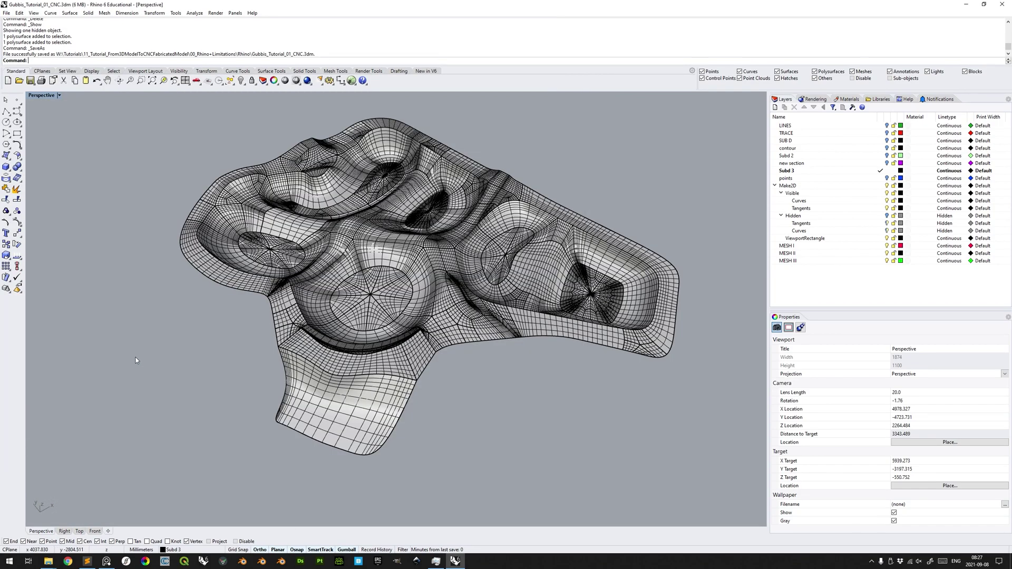
left_click(153, 550)
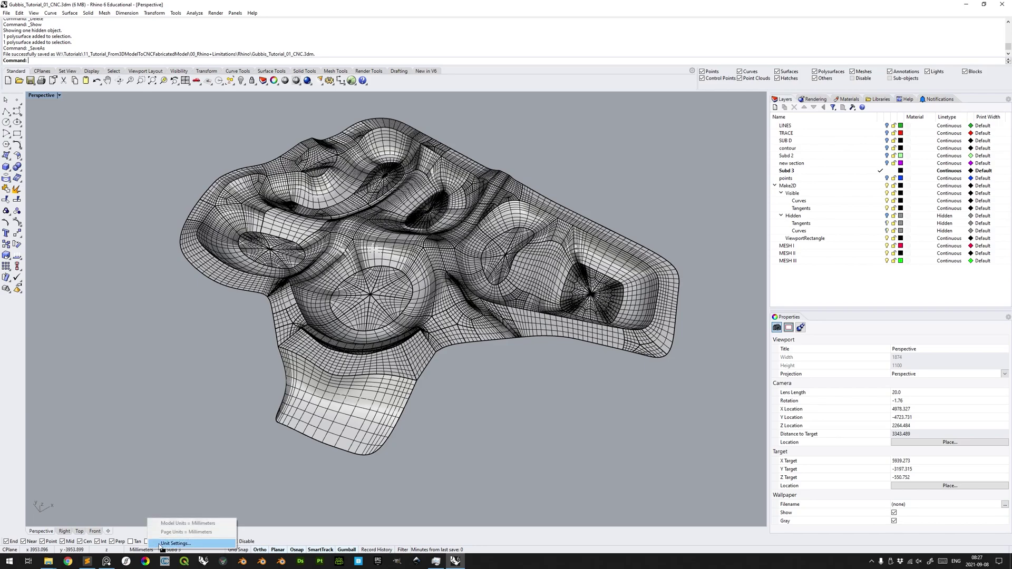
left_click(163, 524)
key("Escape")
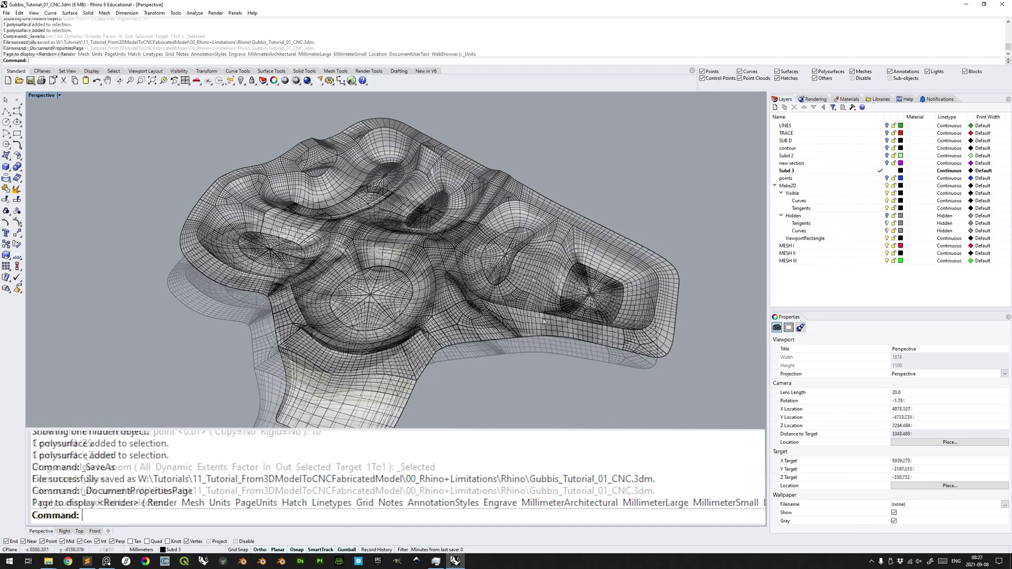
- Select the terrain and enclose it in a solid bounding box
left_click(532, 280)
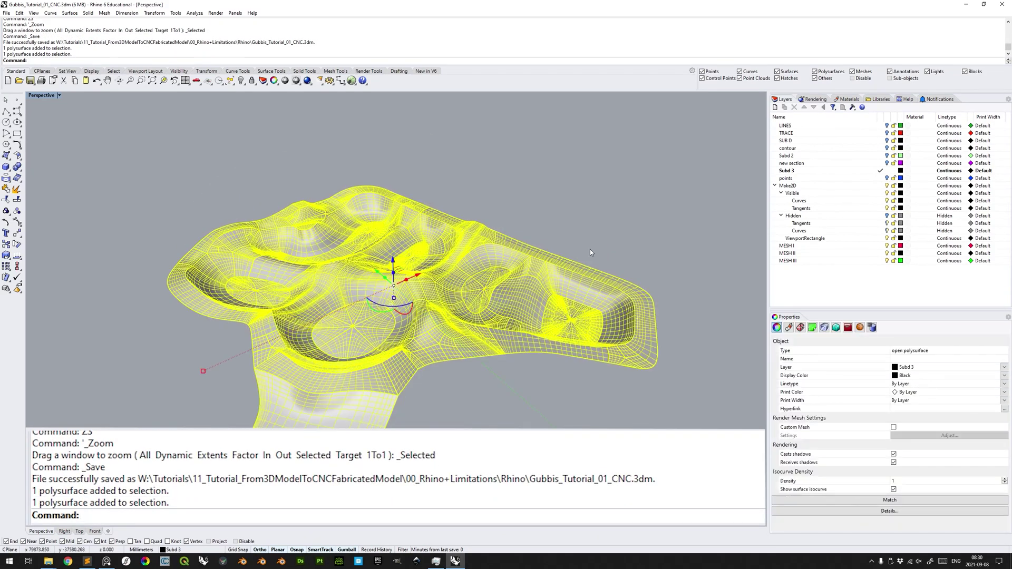
type("BoundingBox")
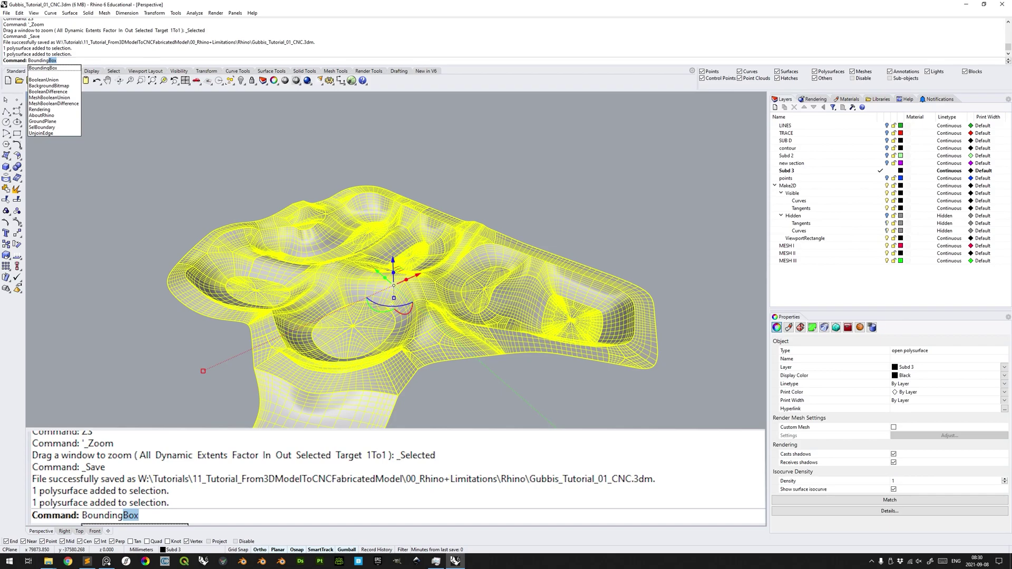
key("Return")
key("Return")
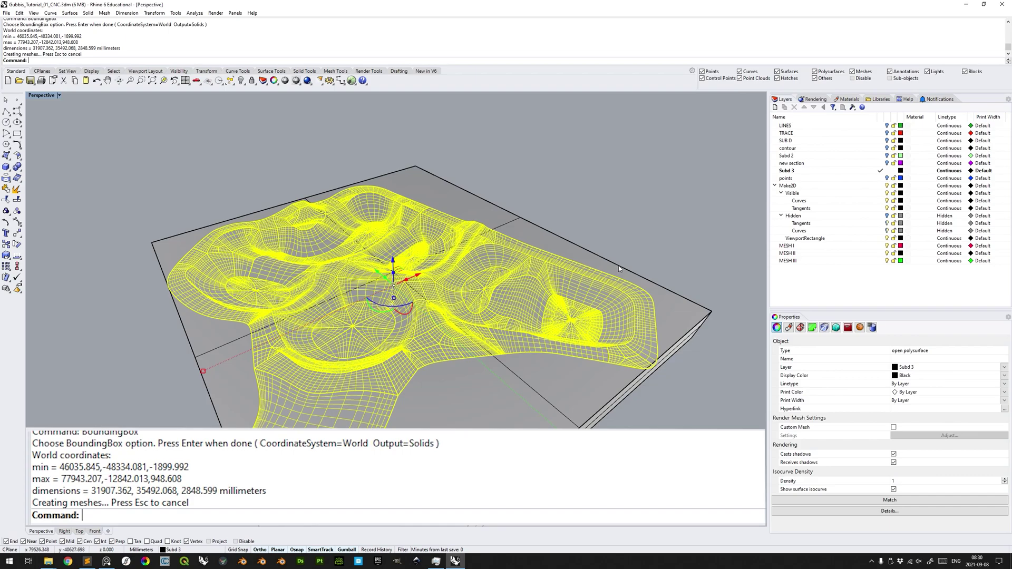
- Undo the bounding box and scale the terrain by 1/100 about the origin
key("ctrl+z")
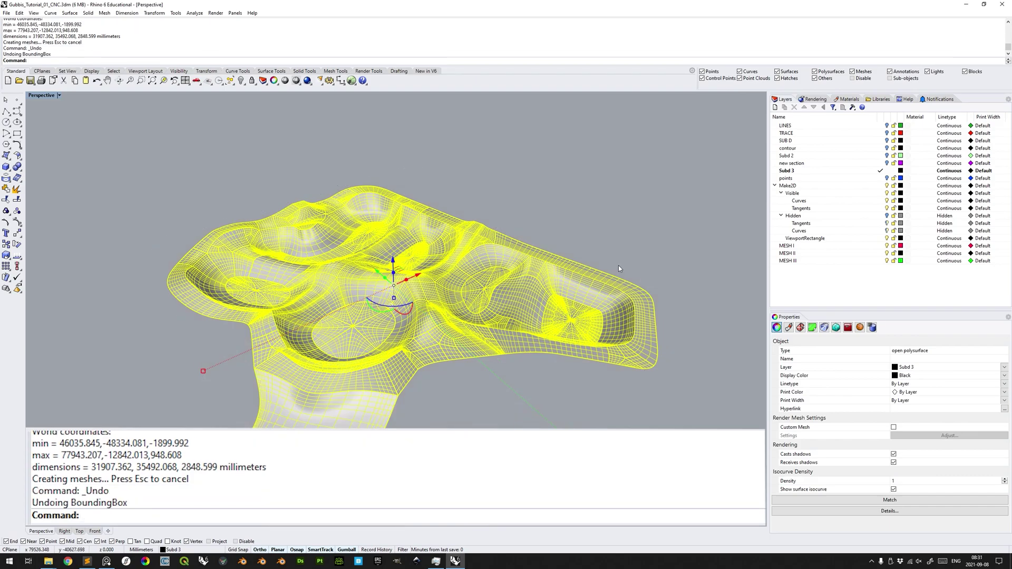
type("Scale")
key("Return")
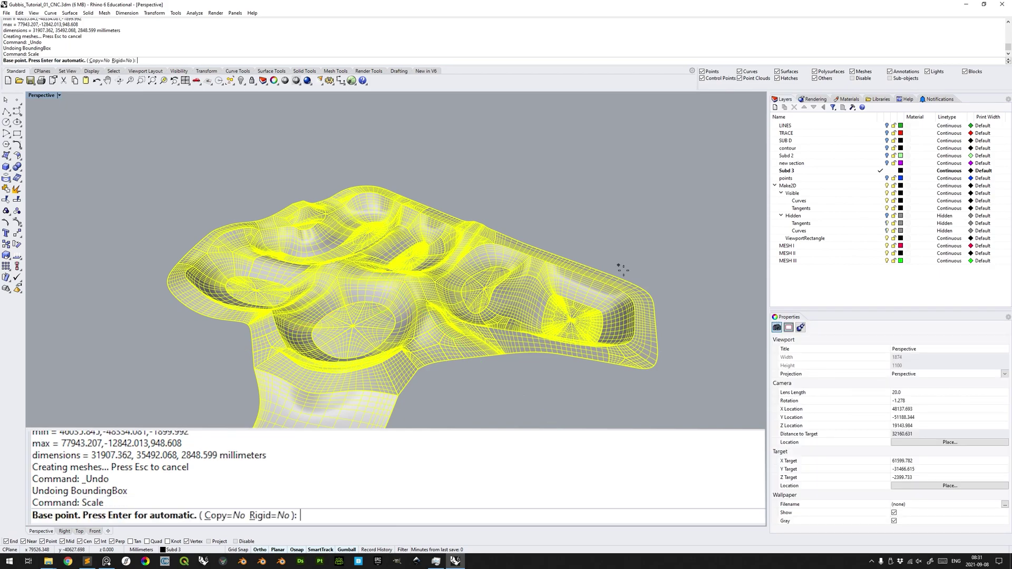
type("0")
key("Return")
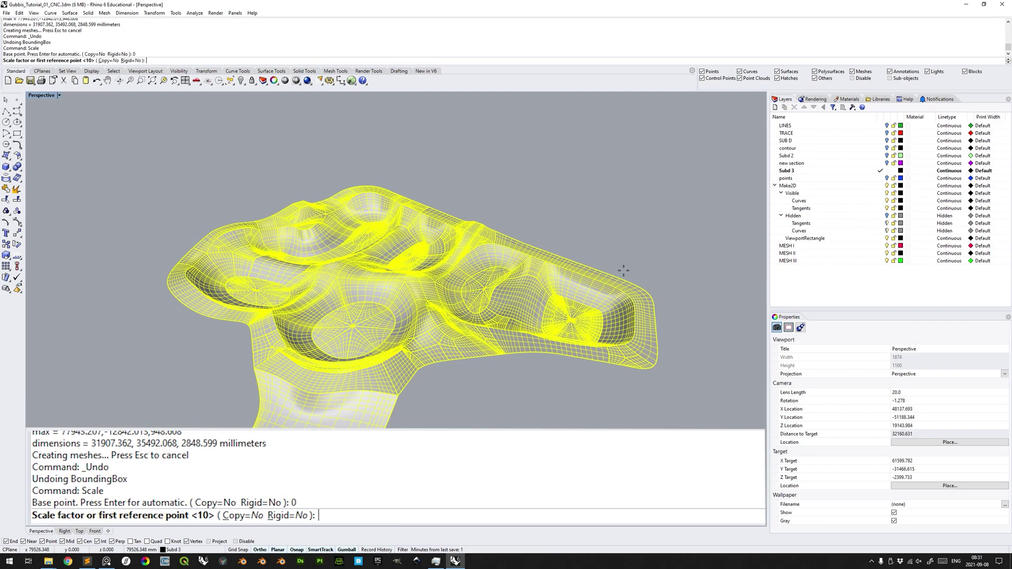
type("1/100")
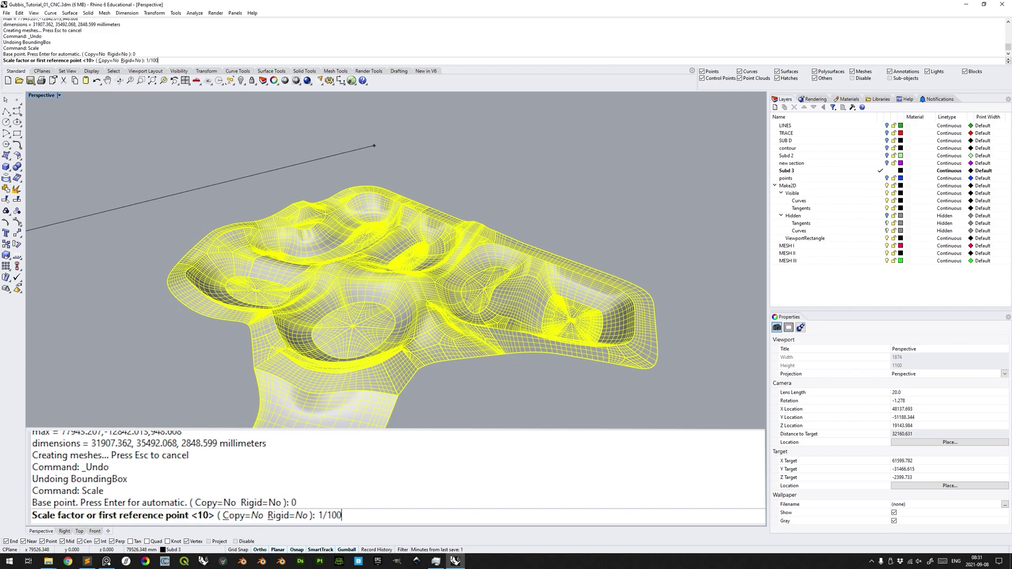
key("Return")
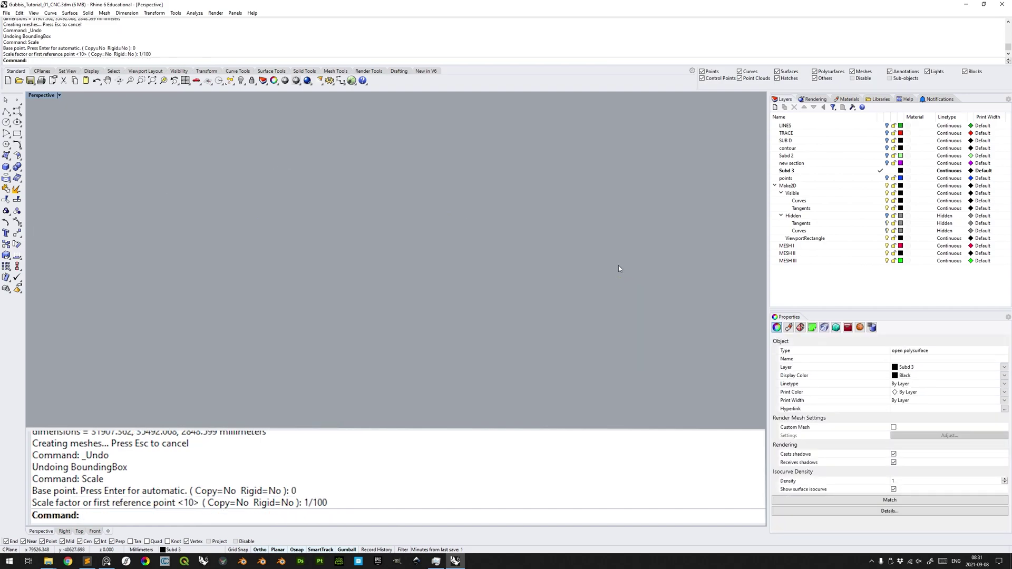
- Zoom to the scaled terrain and enclose it in a new solid bounding box
type("ZS")
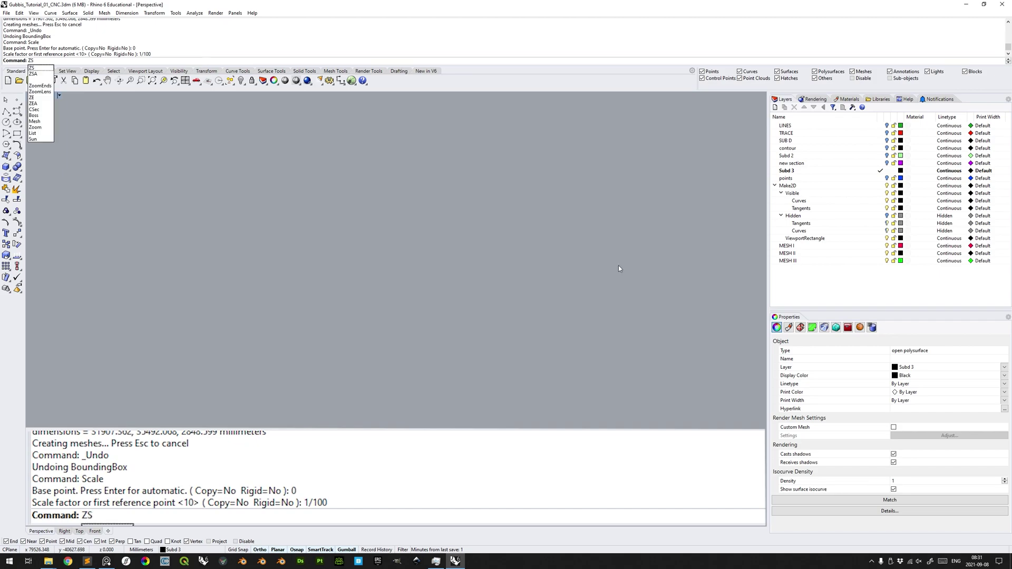
key("Return")
right_click_drag(618, 265, 624, 236)
type("BoundingBox")
key("Return")
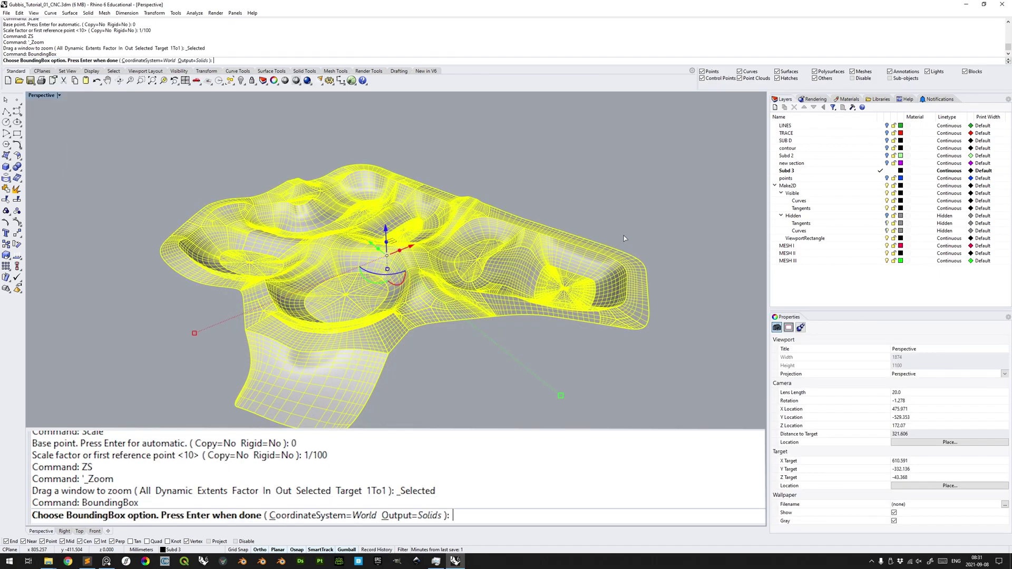
key("Return")
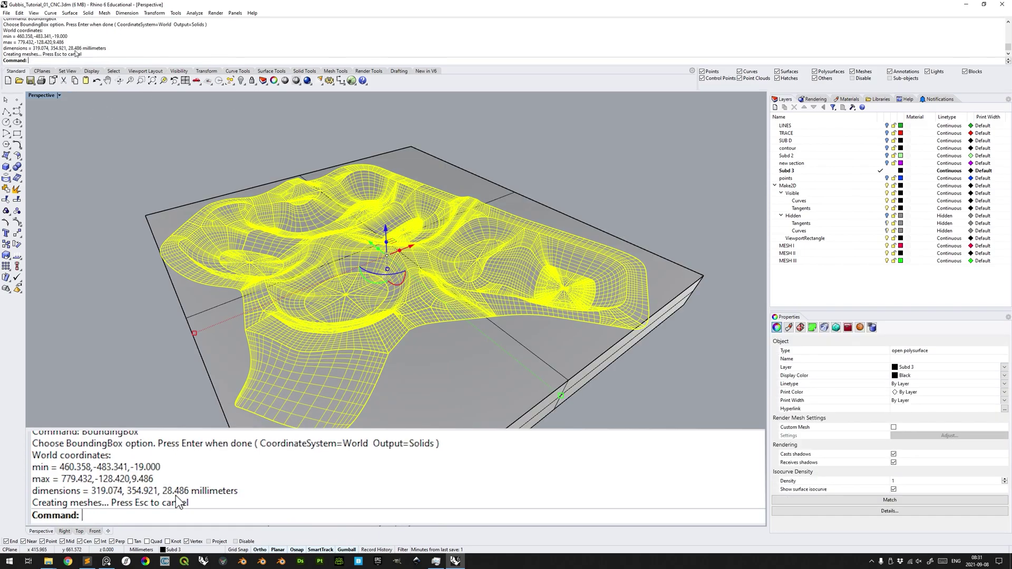
- Stretch the bounding box vertically with Scale1D from 28.486 to 28.486+1 mm
left_click(584, 256)
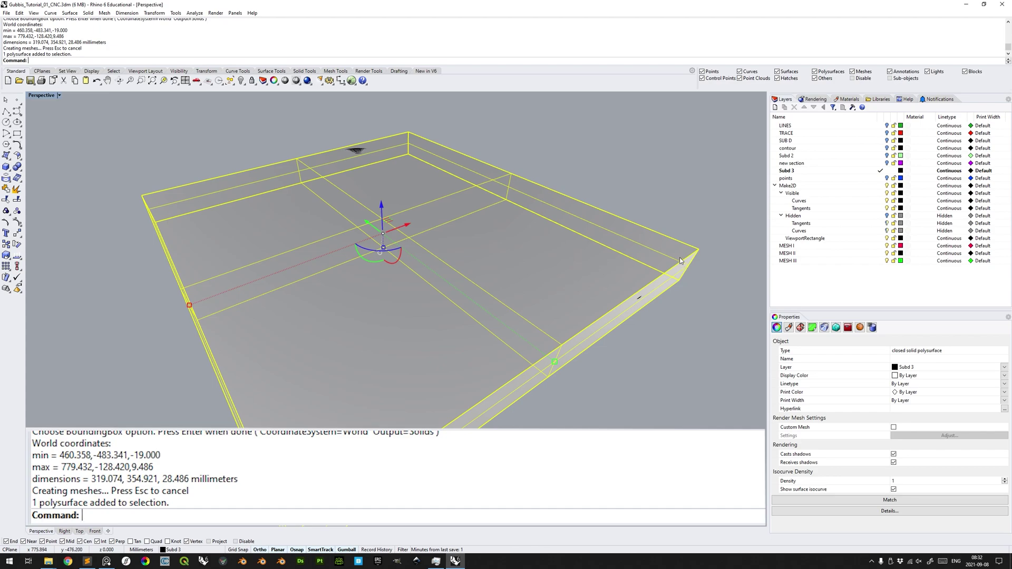
right_click_drag(694, 279, 694, 264)
type("Sc")
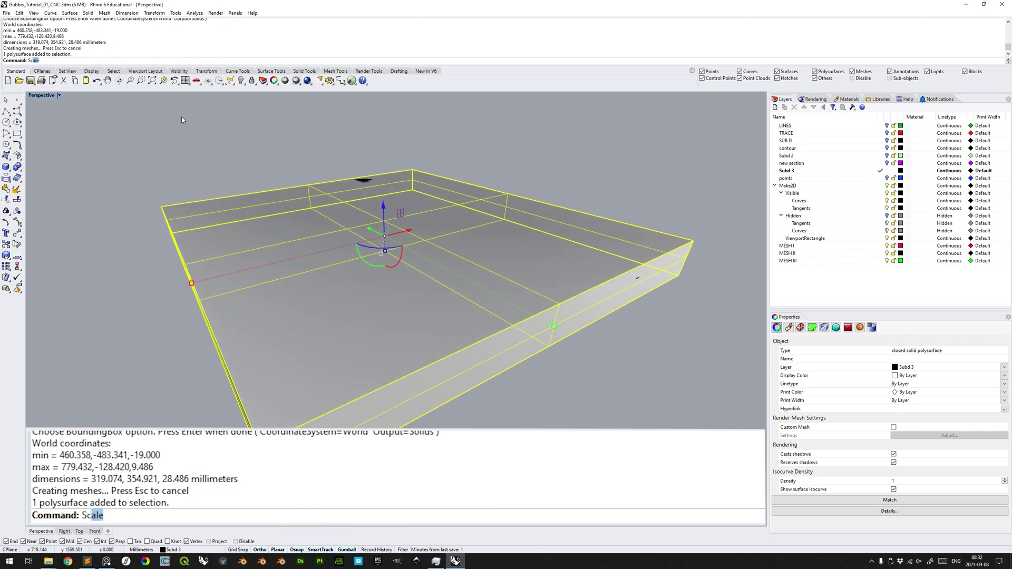
type("ale1D")
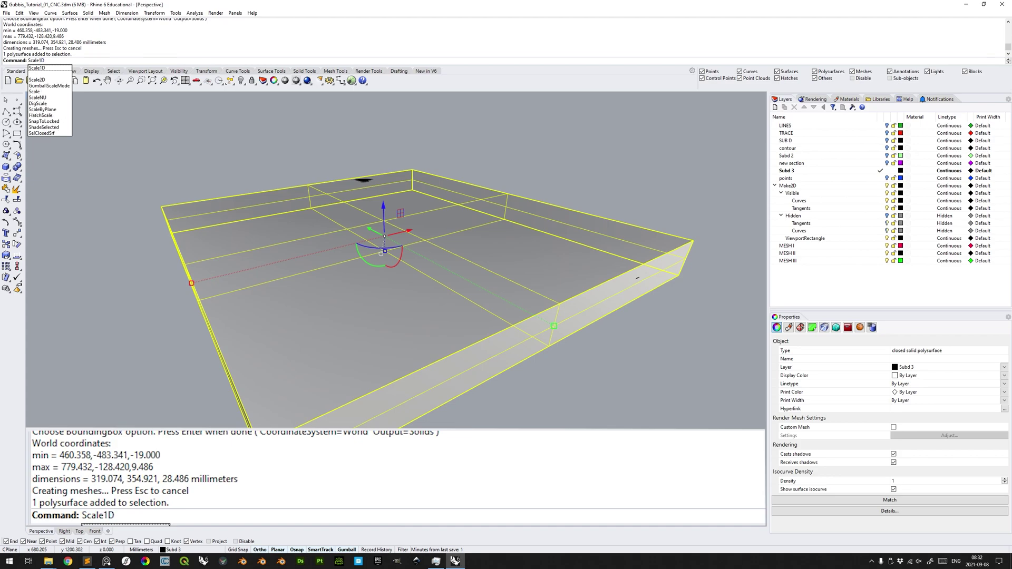
key("Return")
left_click(679, 275)
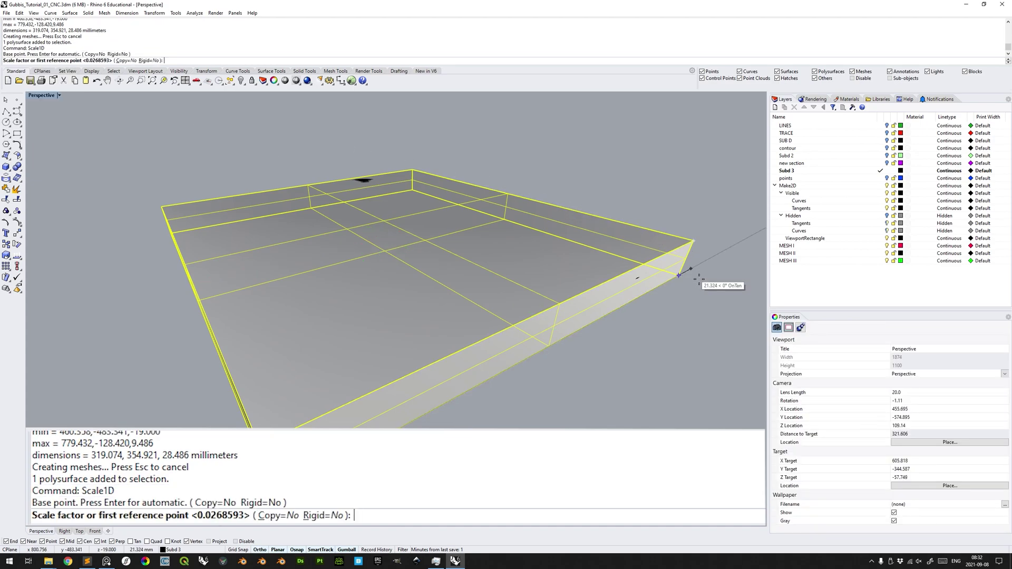
left_click(694, 241)
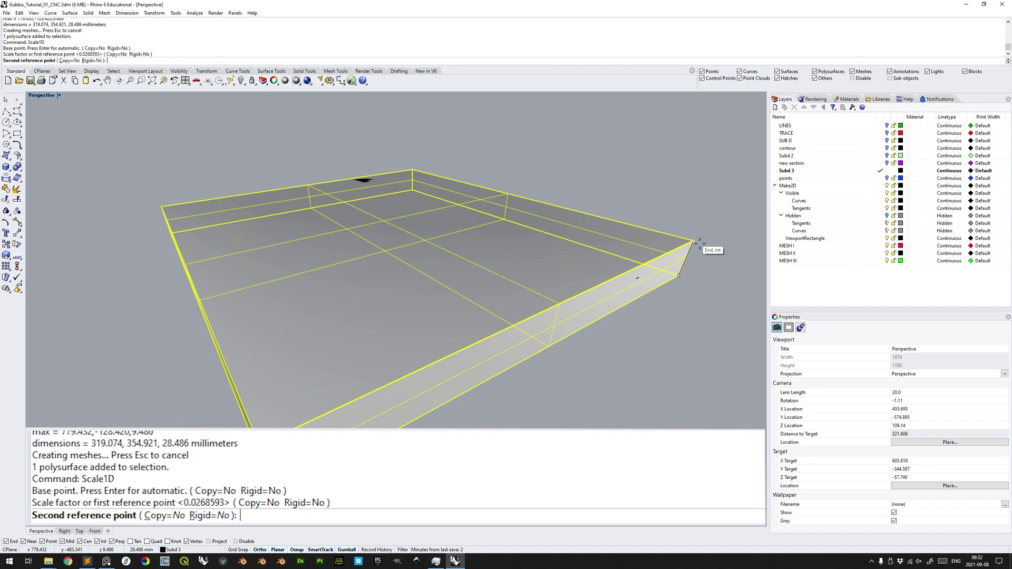
type("28.")
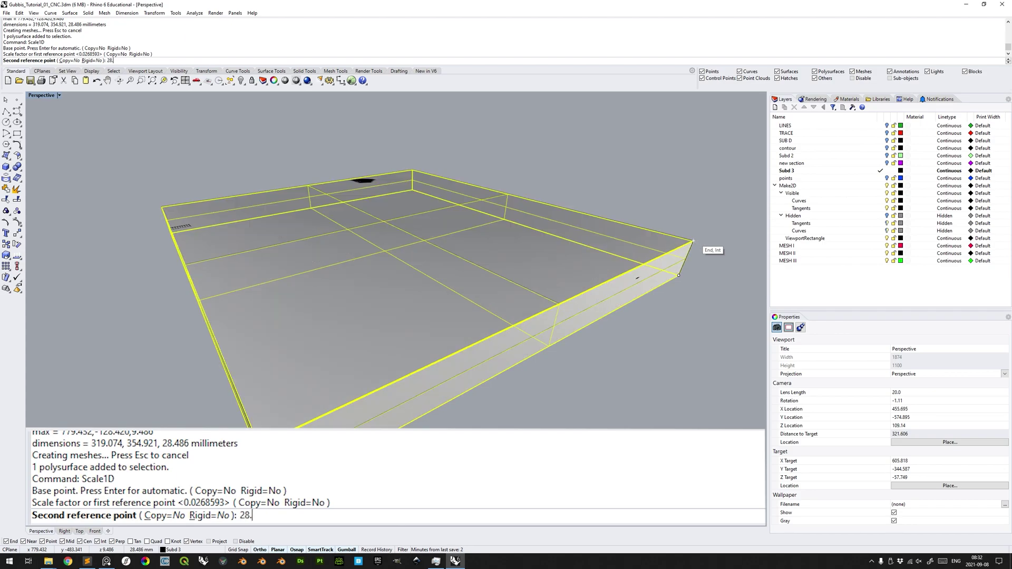
type("486+")
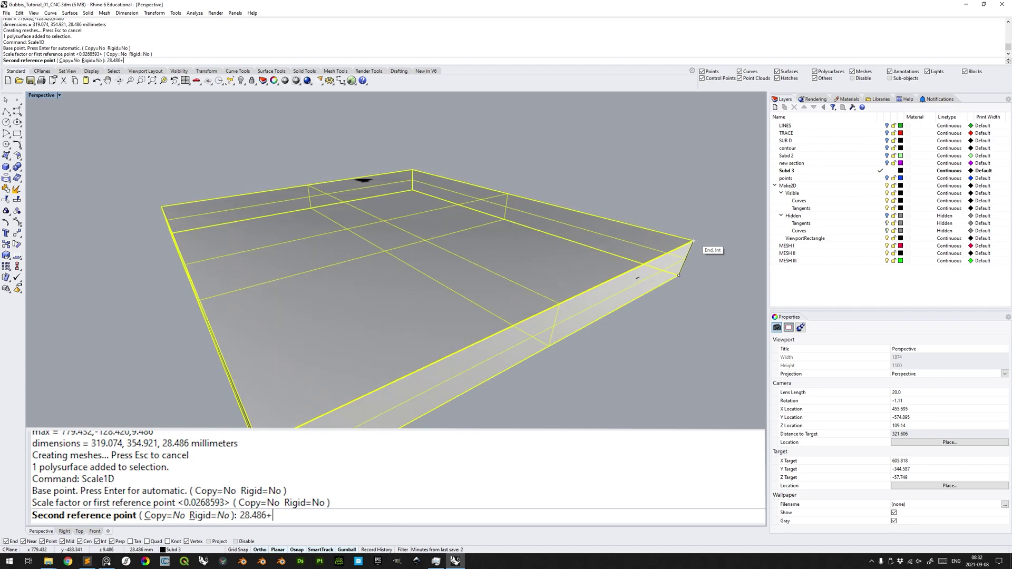
type("1")
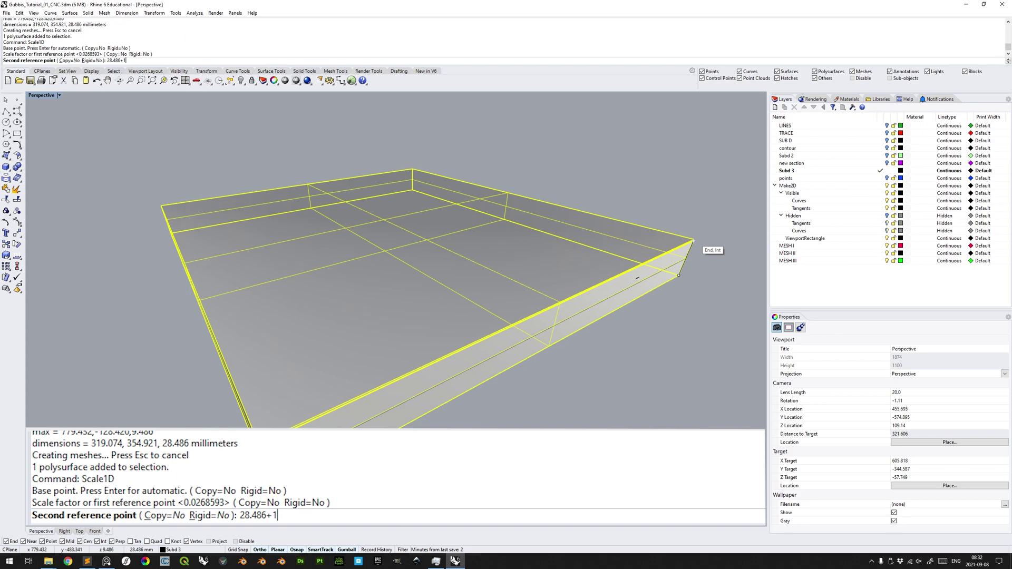
key("Return")
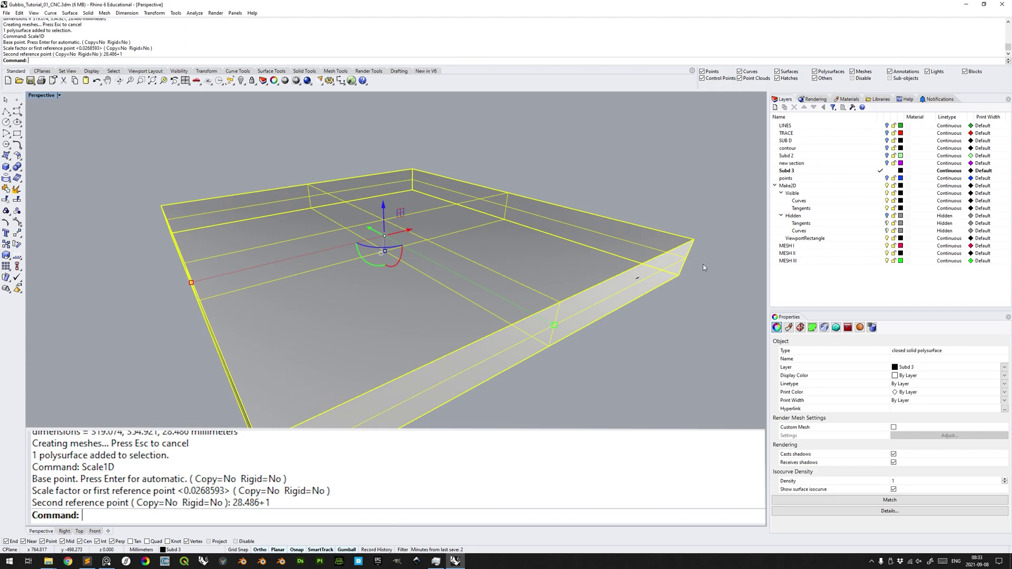
- Rerun Scale1D on the box and pick its corner as the first reference point
type("Sc")
key("Return")
key("Return")
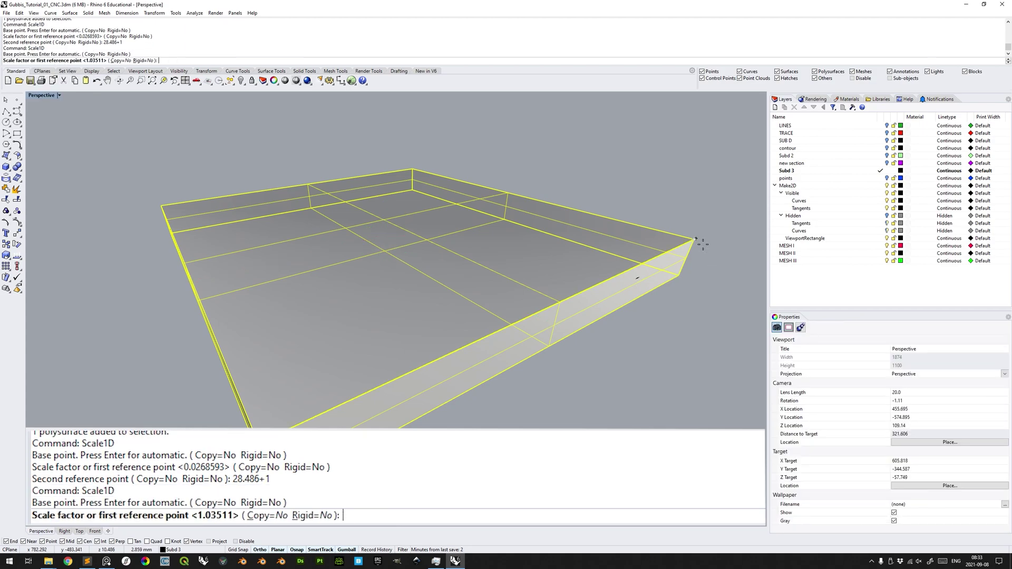
left_click(686, 280)
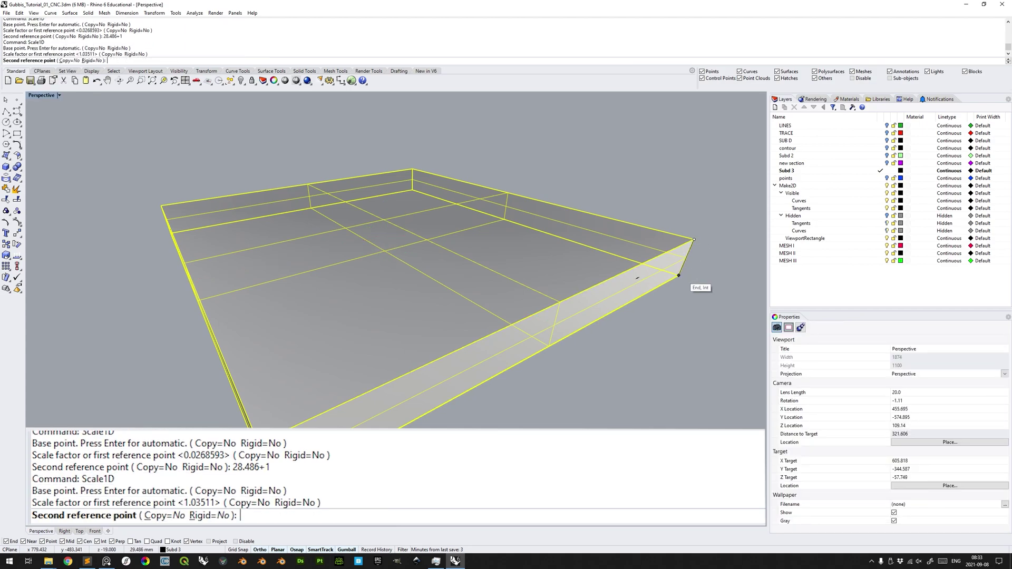
- Stretch the box to a 49 mm reference length and switch the Perspective view to Ghosted
type("49")
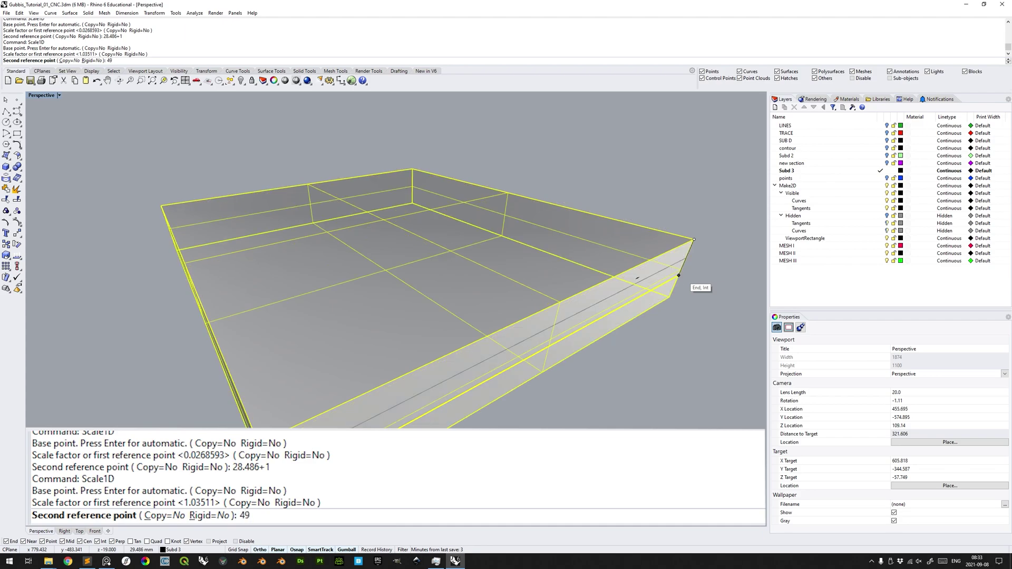
key("Return")
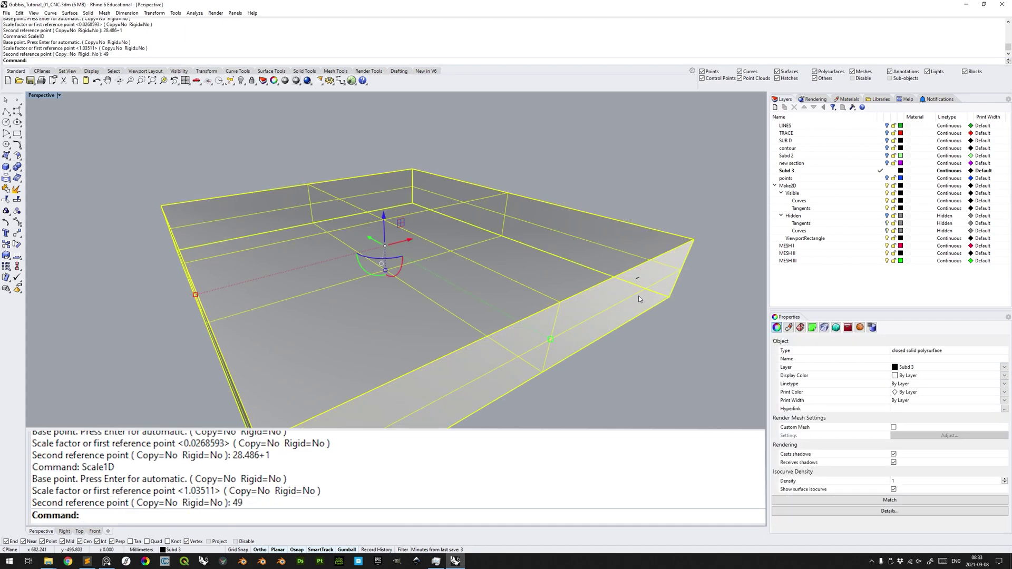
left_click(60, 96)
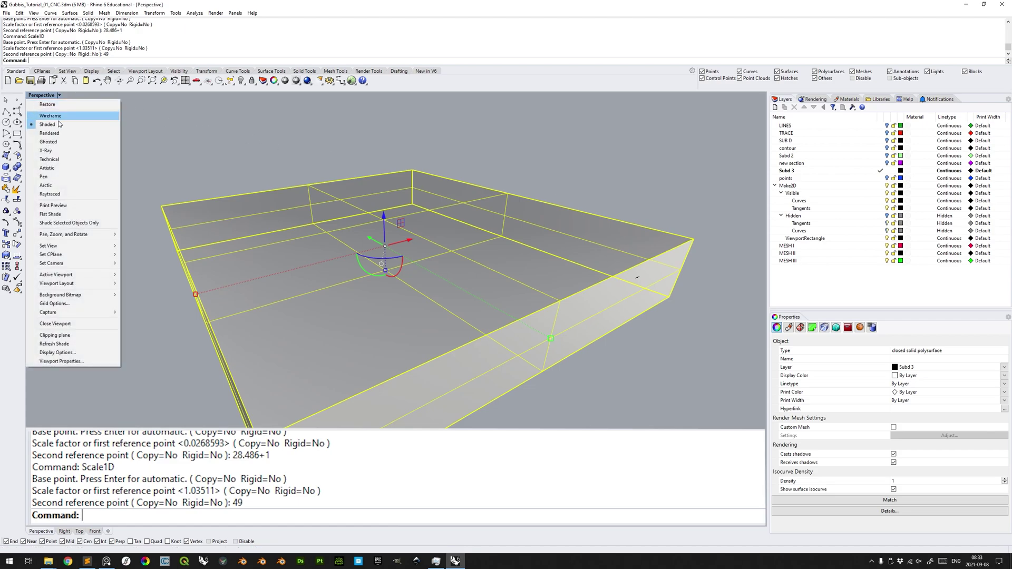
left_click(53, 226)
right_click_drag(527, 316, 689, 277)
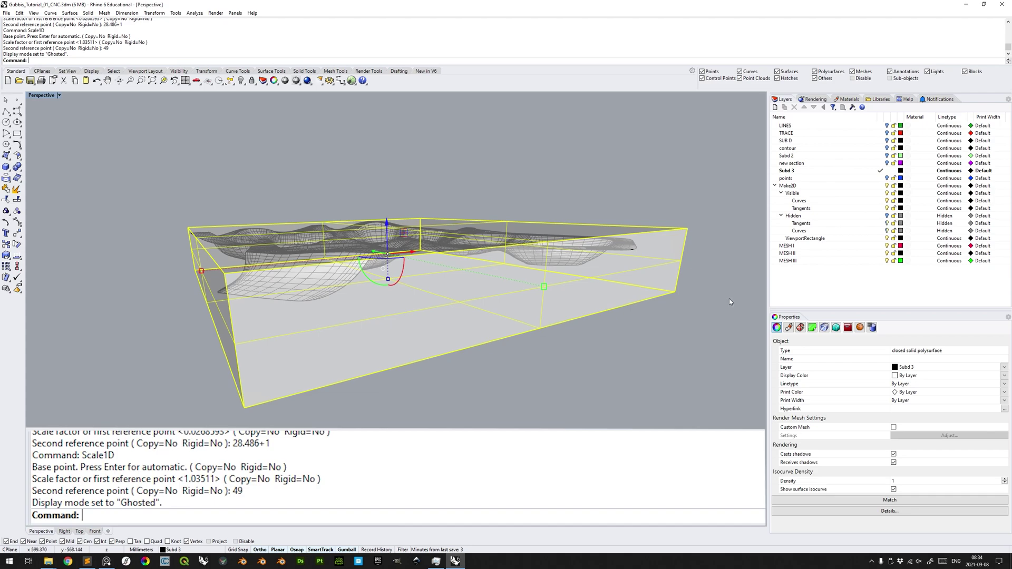
right_click_drag(729, 298, 716, 262)
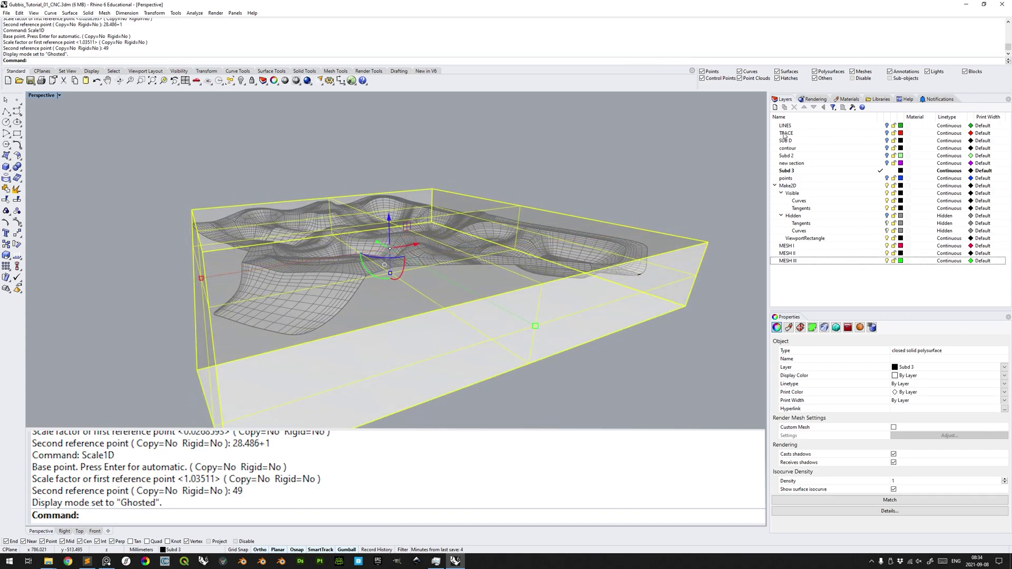
- Create a CAM layer with a Stock sublayer beneath it
left_click(775, 107)
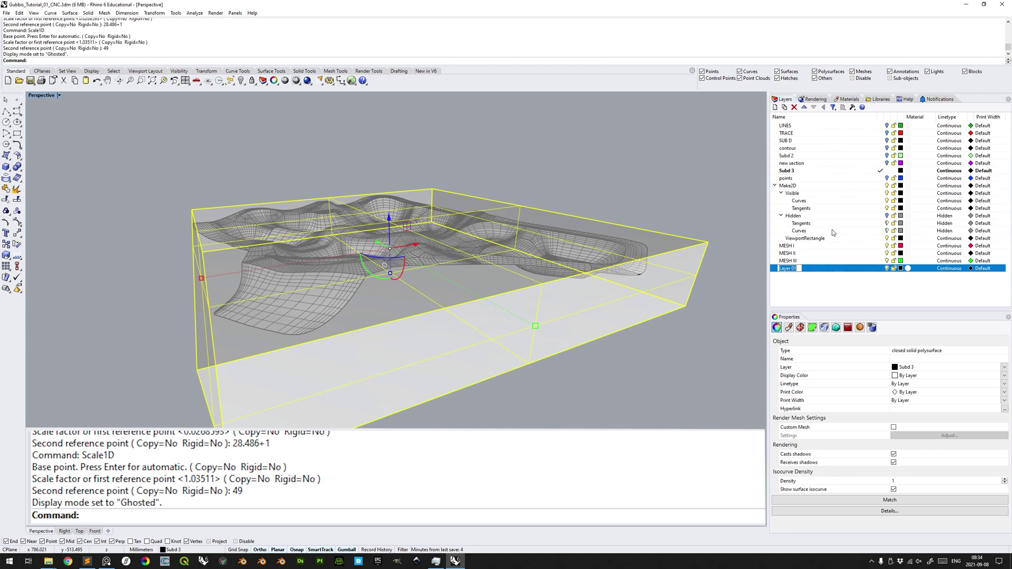
type("CAM")
left_click(790, 272)
left_click(785, 107)
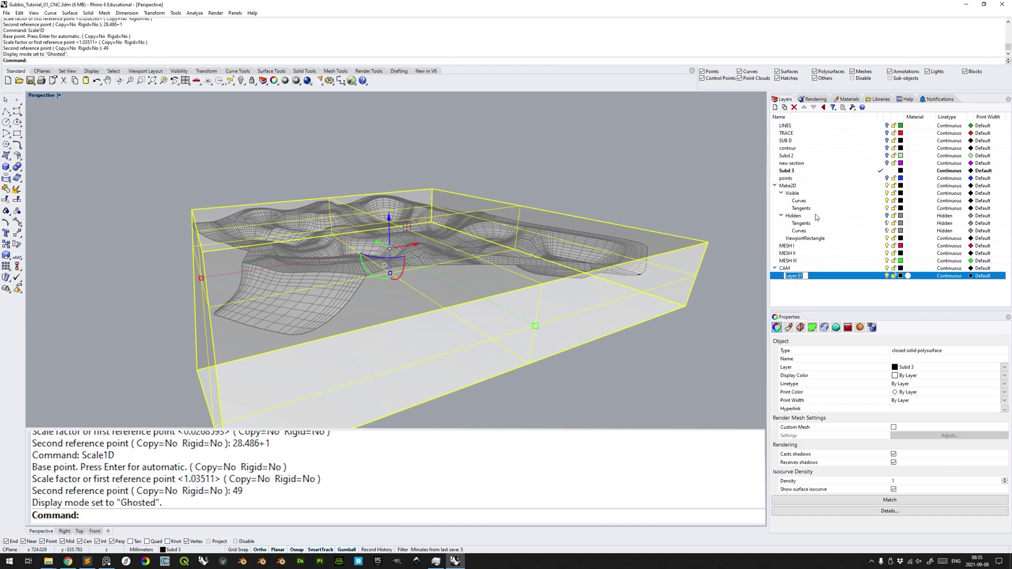
type("Stock")
key("Return")
- Move the box onto the Stock layer, hide it, and set the view to Shaded
right_click(815, 276)
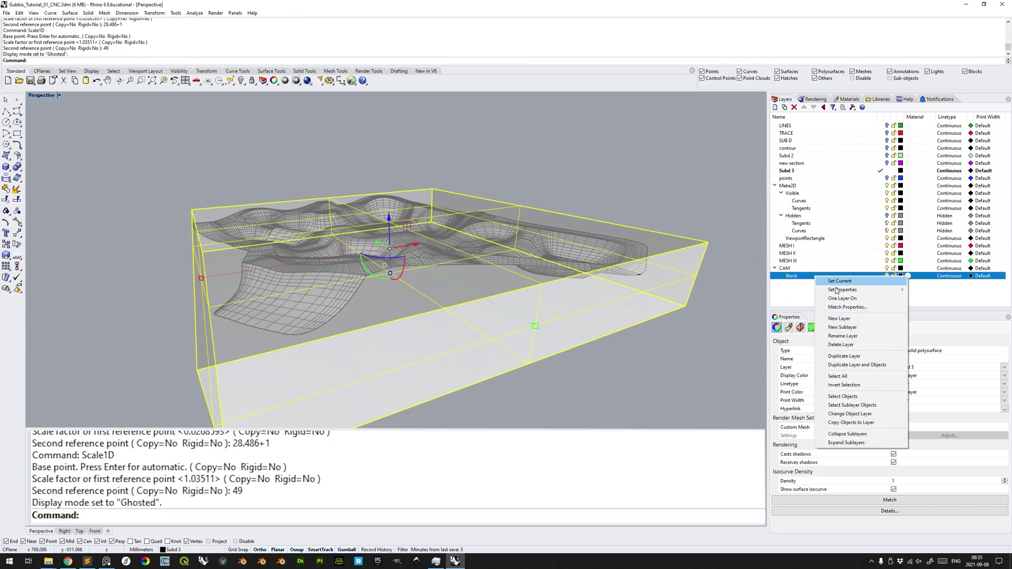
left_click(849, 414)
left_click(347, 176)
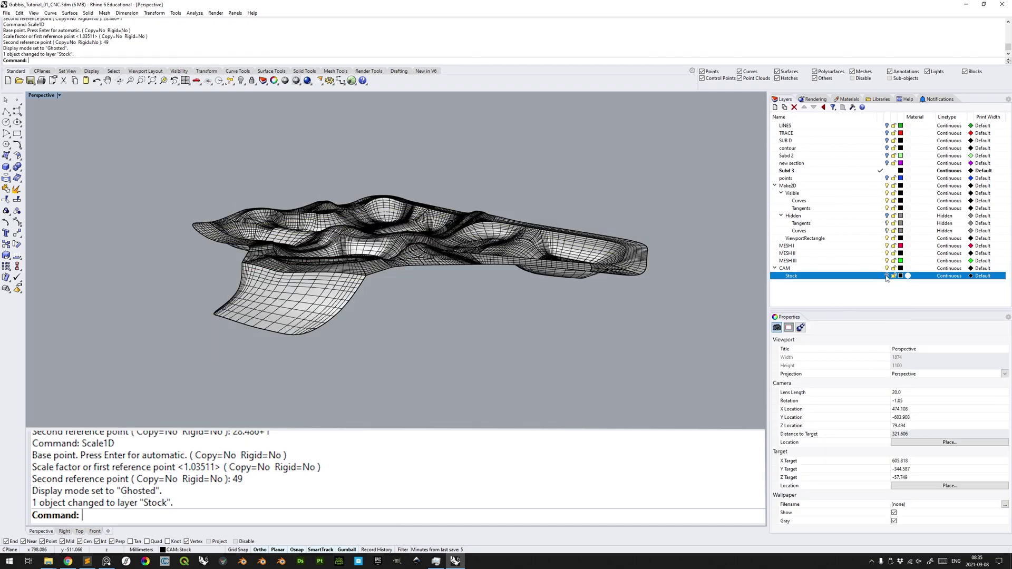
left_click(59, 96)
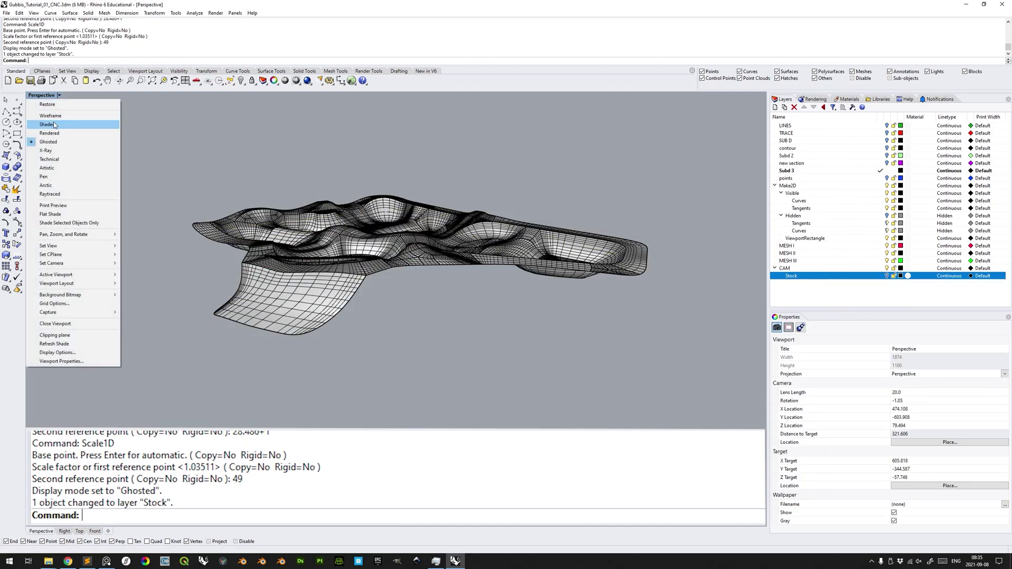
left_click(53, 122)
- Select the terrain and duplicate its outer border as a curve
right_click_drag(476, 240, 472, 290)
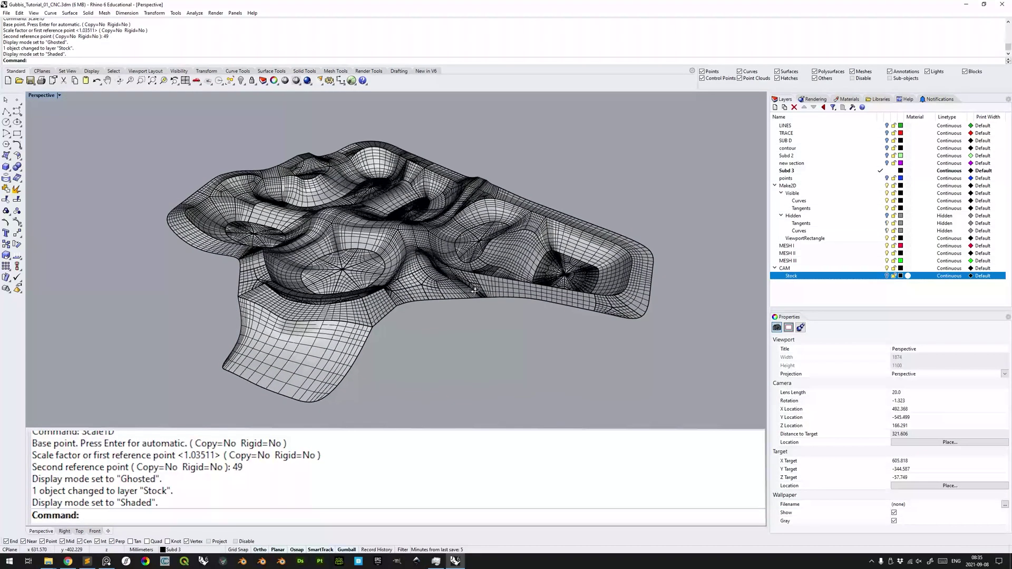
right_click_drag(477, 254, 483, 260)
left_click(483, 259)
type("DupBorder")
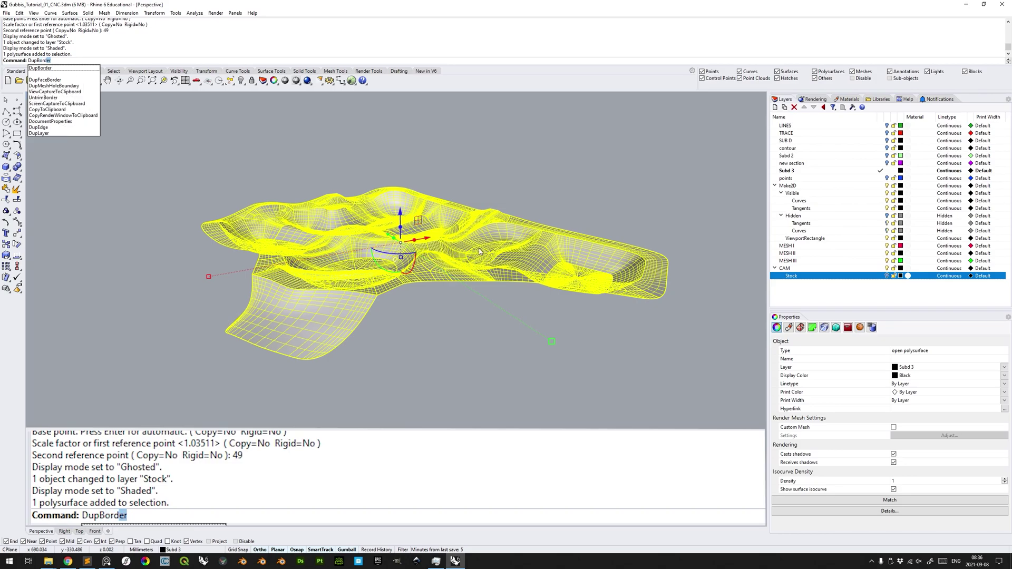
key("Return")
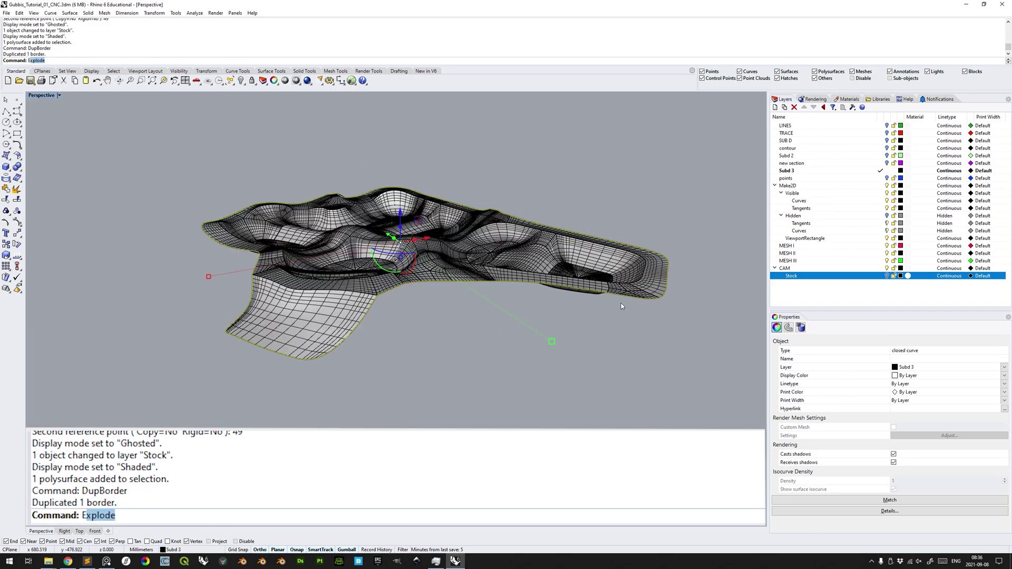
- Extrude the border curve by the default 163.1 mm into a wall surface
type("ExtrudeCrv")
key("Return")
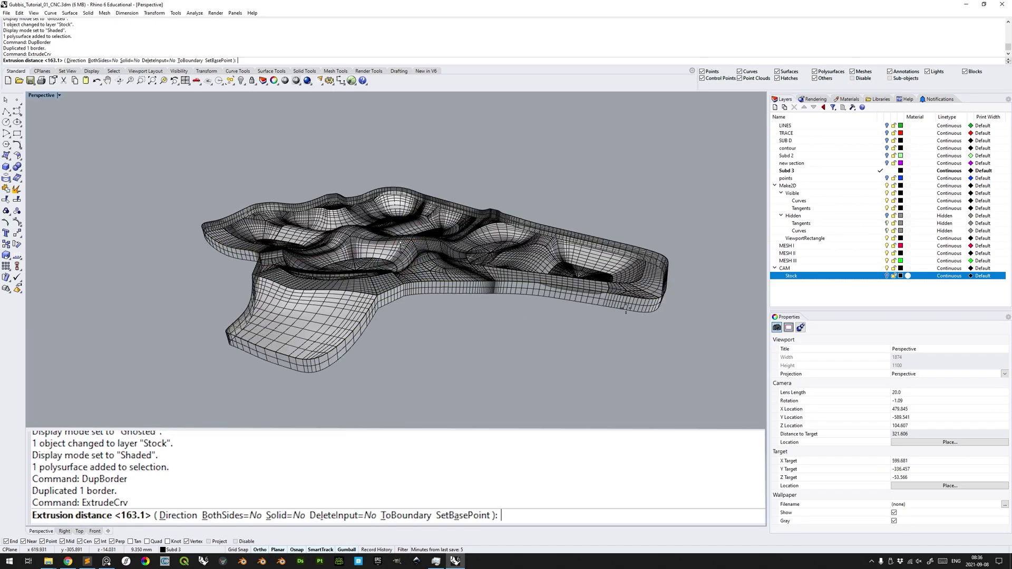
key("Return")
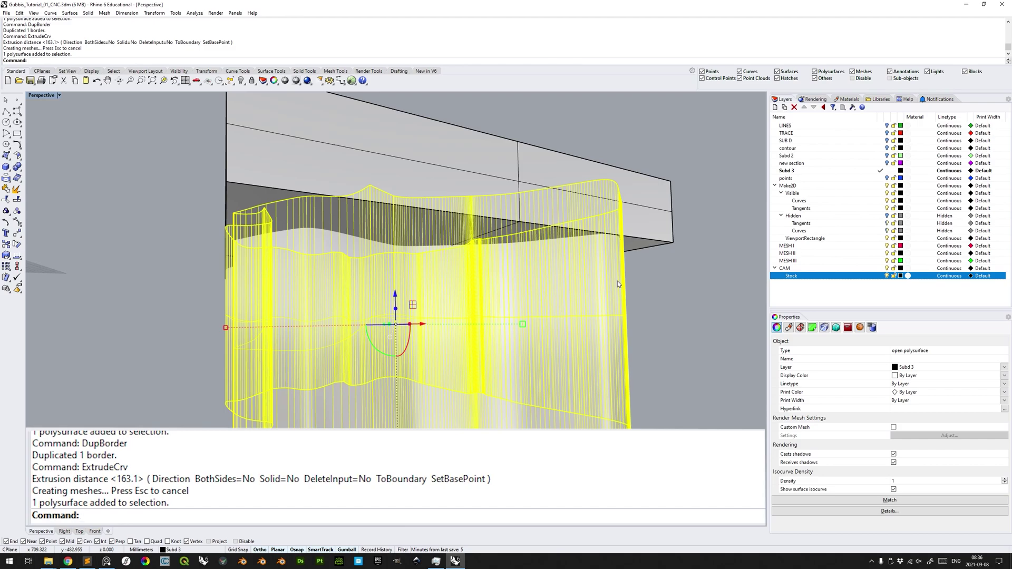
- Split the extruded wall with the stock box and delete the unwanted lower wall piece
type("split")
key("Return")
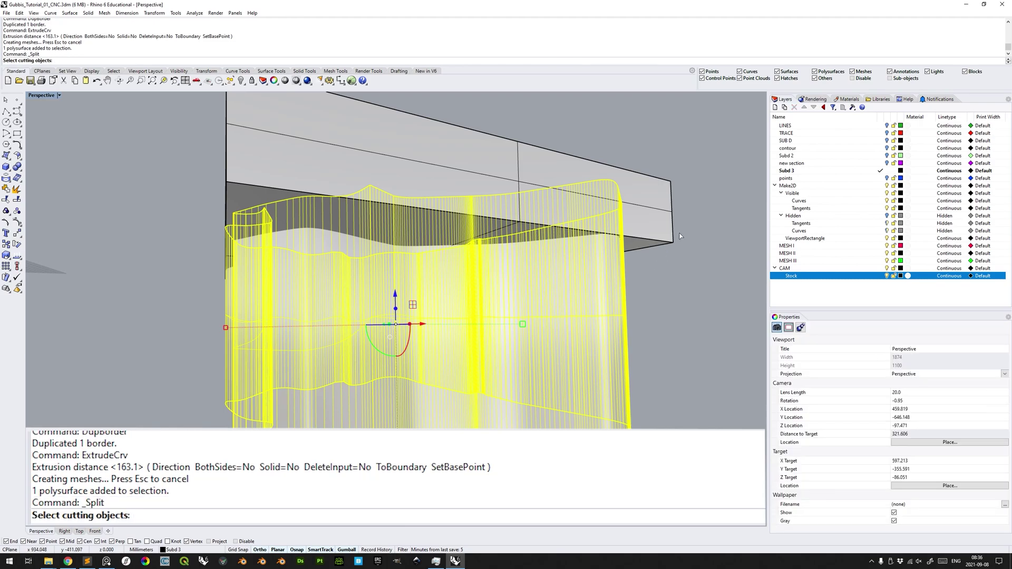
left_click(666, 222)
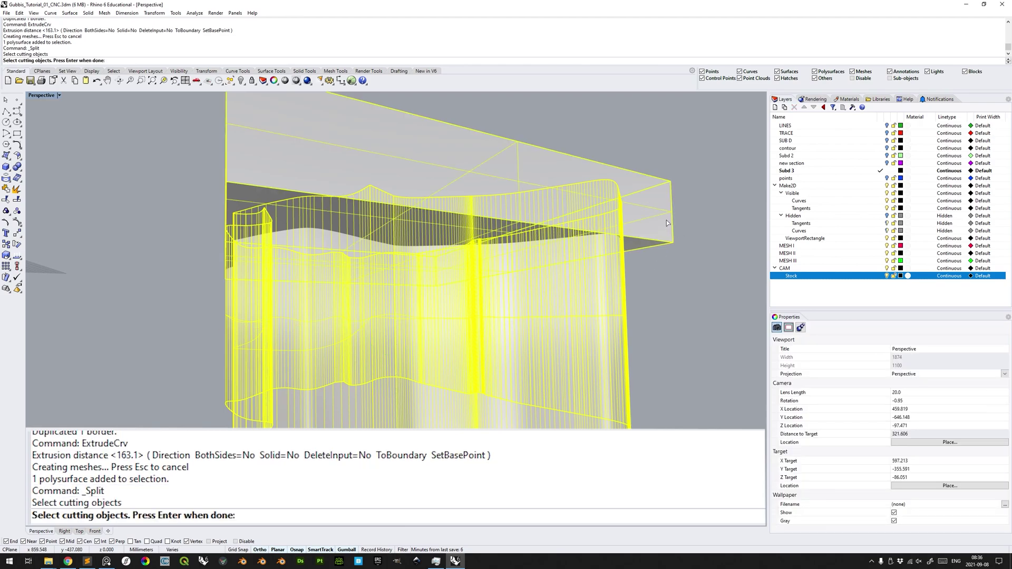
key("Return")
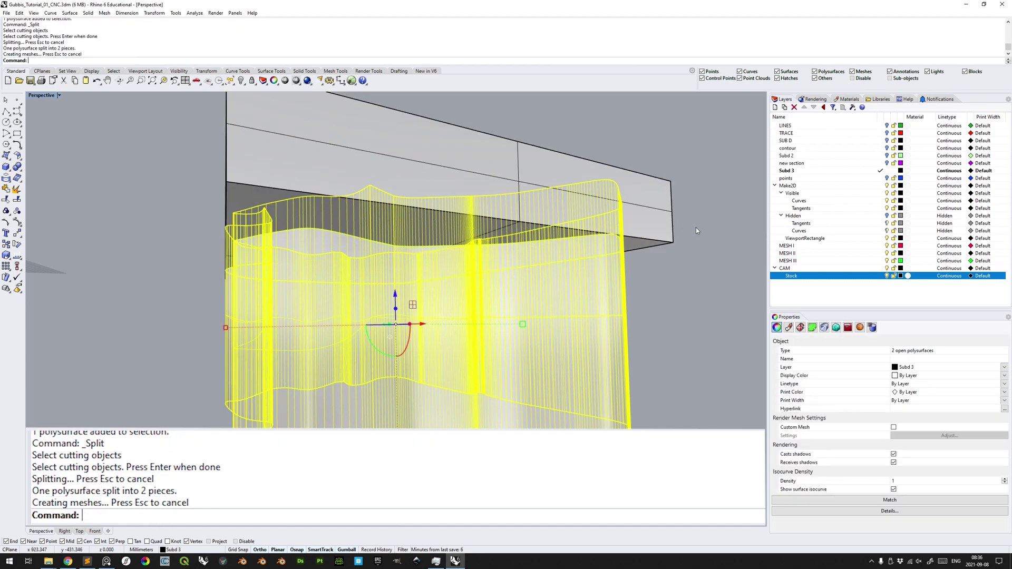
left_click(615, 189, "ctrl")
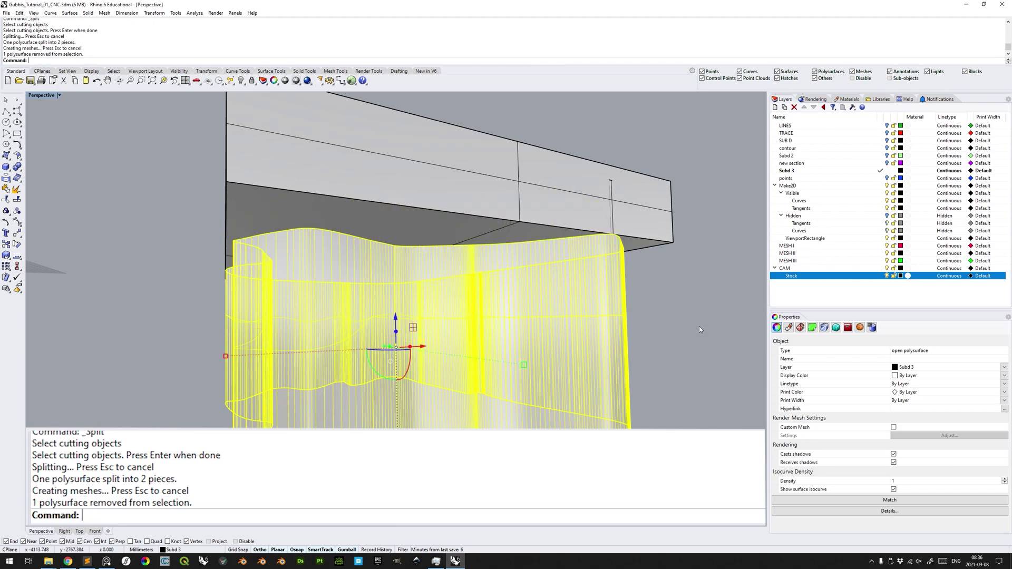
key("Delete")
key("Up")
key("Up")
key("Up")
key("Up")
key("Up")
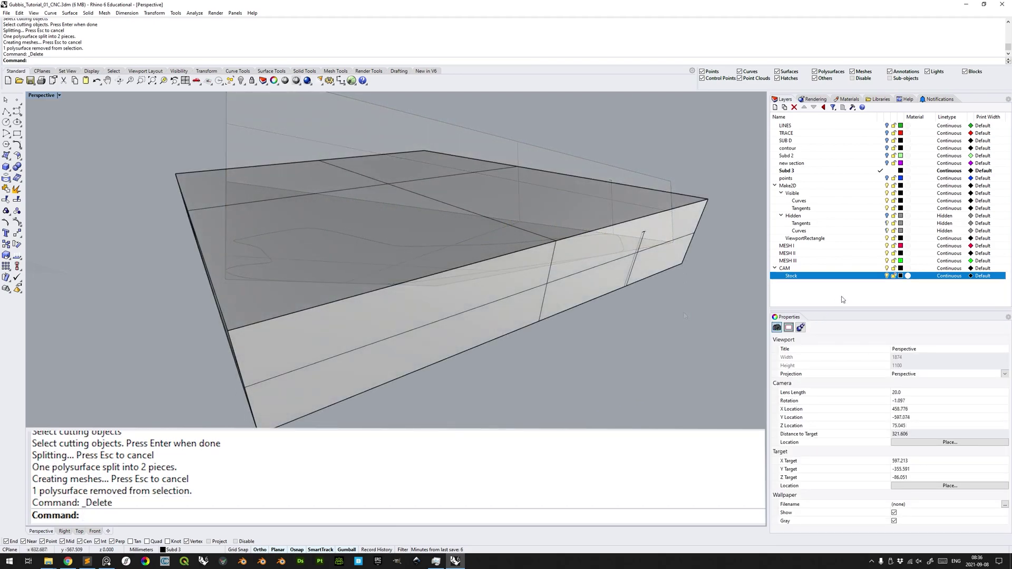
- Hide the Stock layer, join both split terrain pieces and Cap them into a closed solid
left_click(887, 276)
left_click(295, 284)
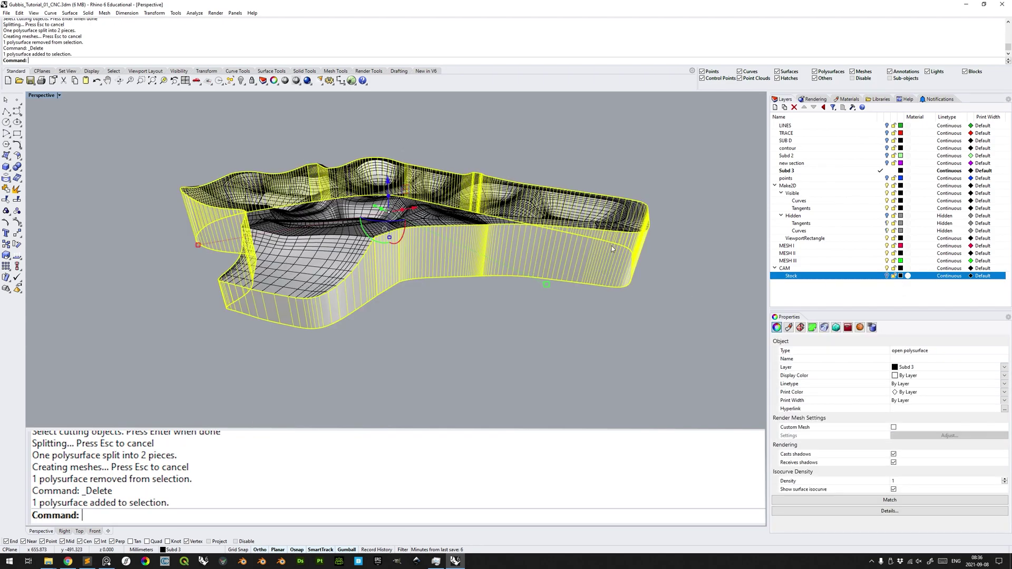
left_click(475, 200, "shift")
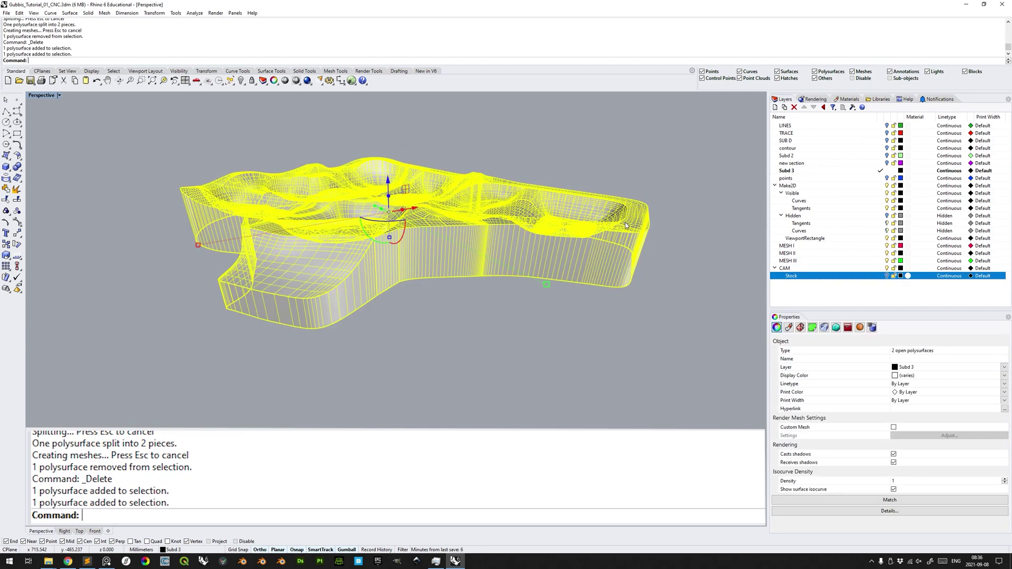
key("ctrl+j")
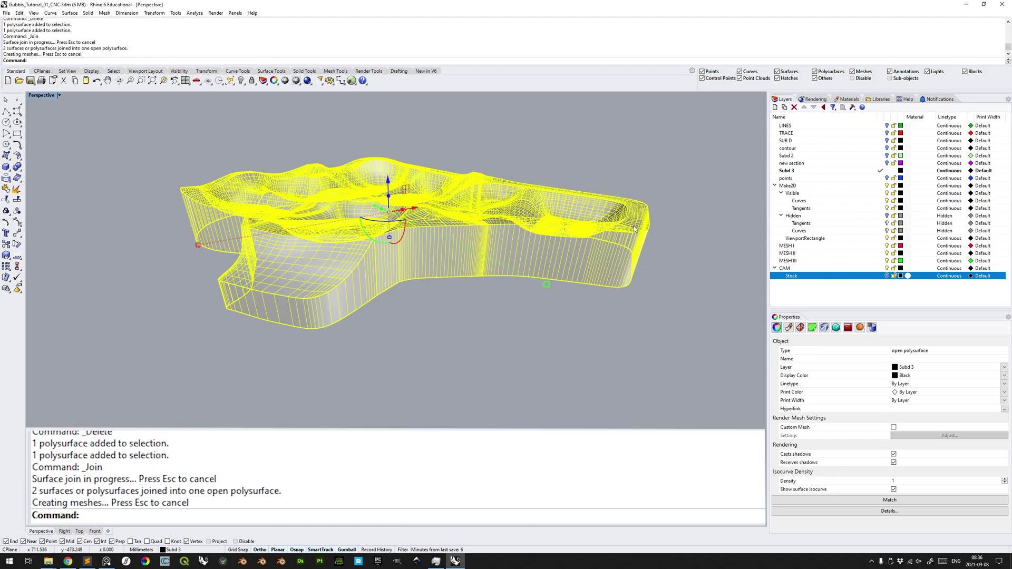
type("Cap")
key("Return")
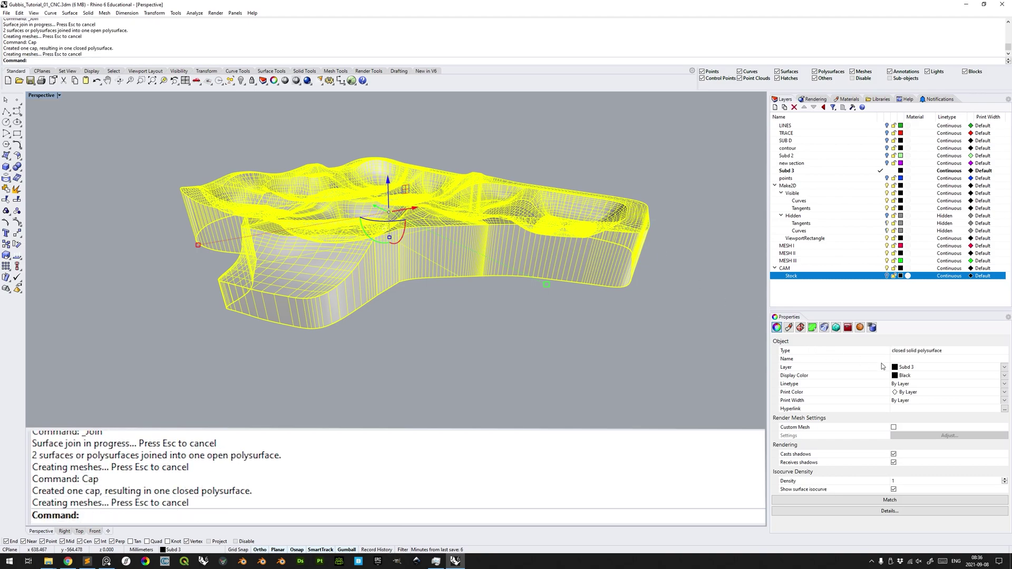
left_click(676, 265)
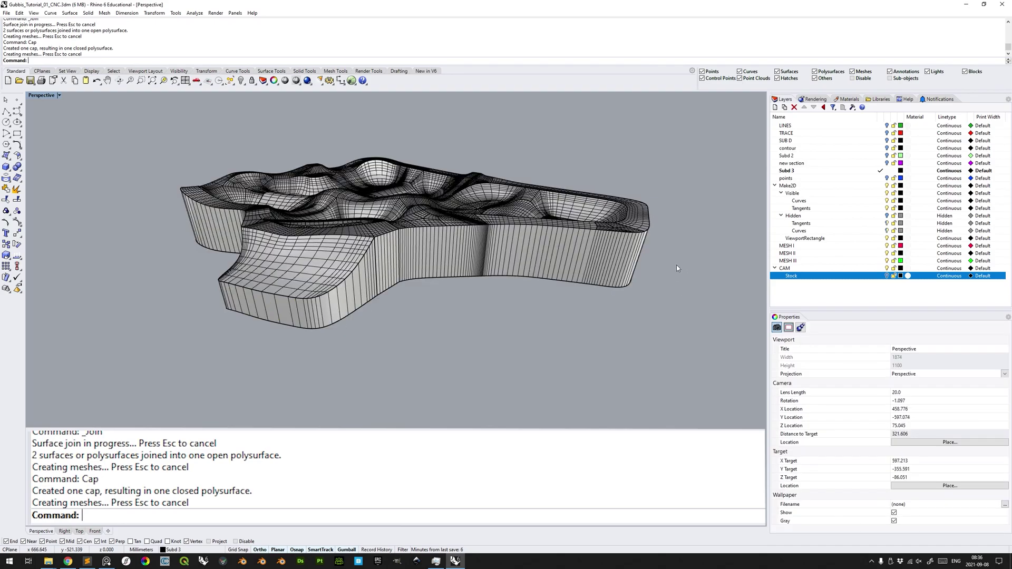
right_click_drag(676, 265, 649, 298)
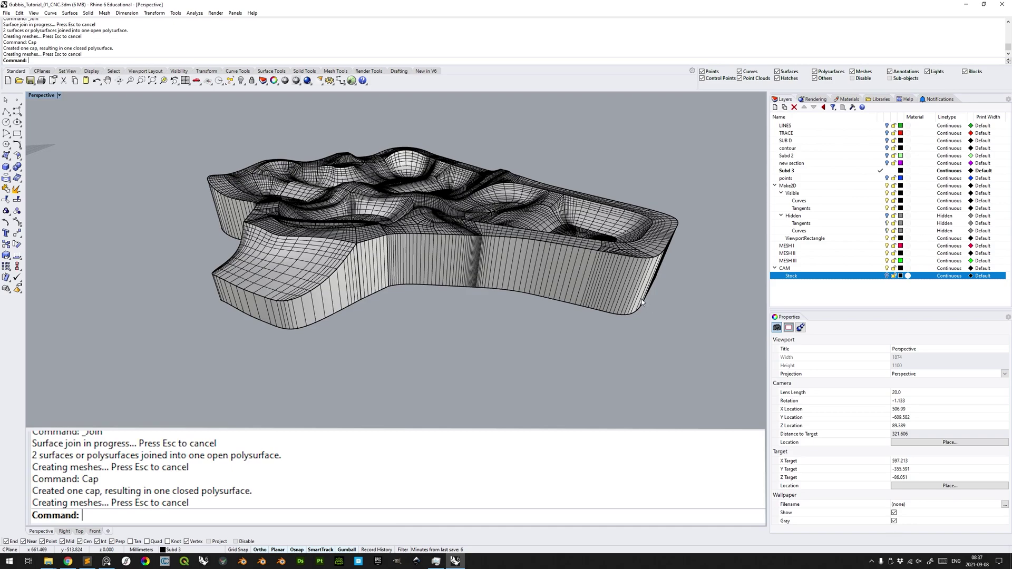
- Undo the last eight commands with Undo Multiple, then redo DupBorder to keep the border curve
left_click(21, 13)
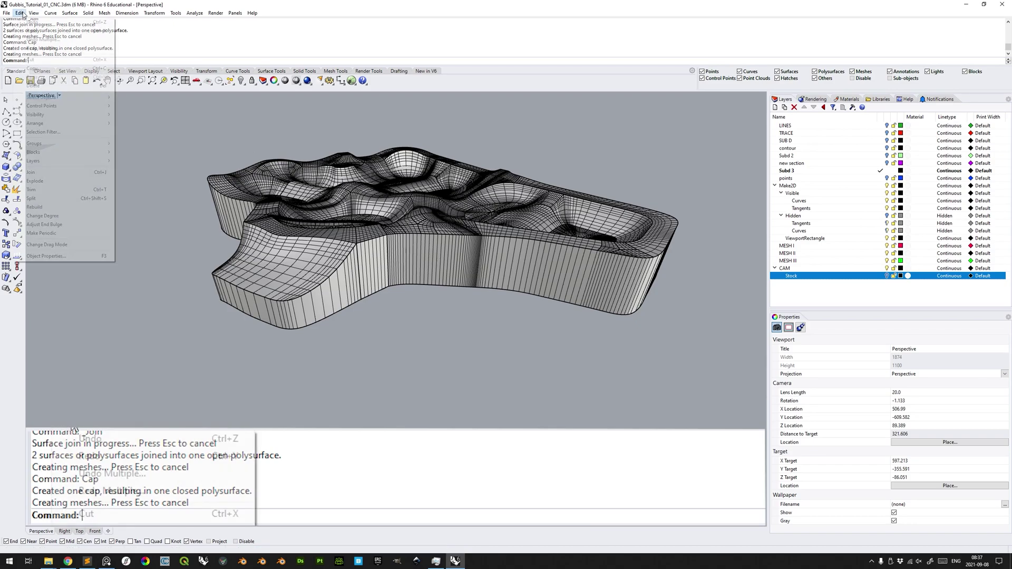
left_click(43, 39)
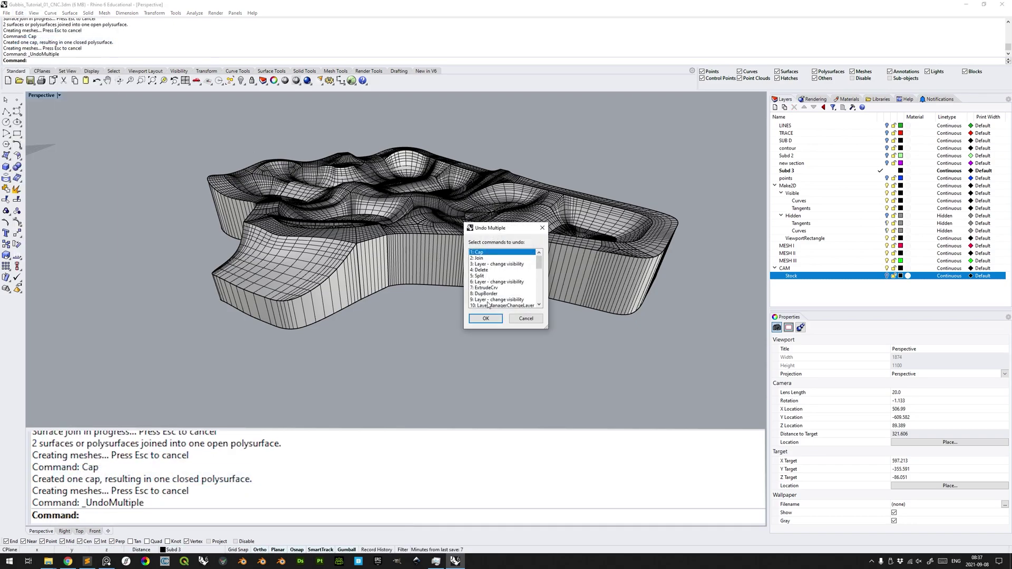
left_click(497, 294)
left_click(485, 318)
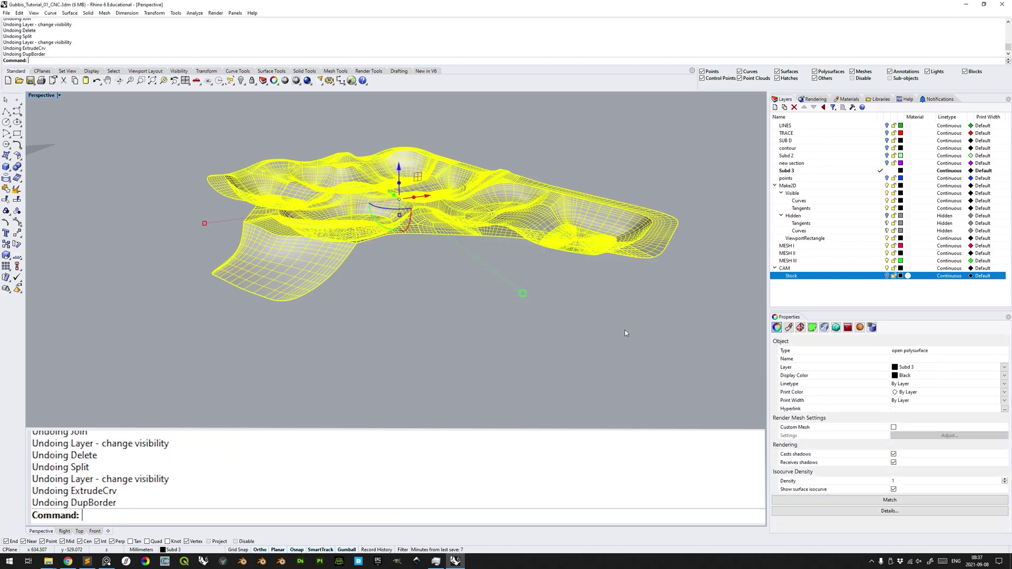
key("ctrl+y")
key("ctrl+z")
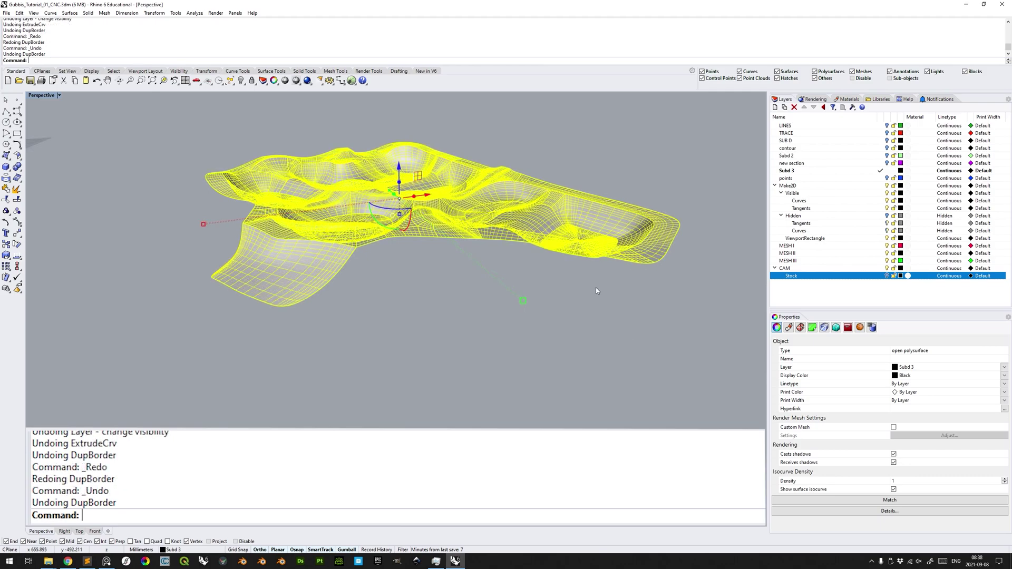
key("ctrl+y")
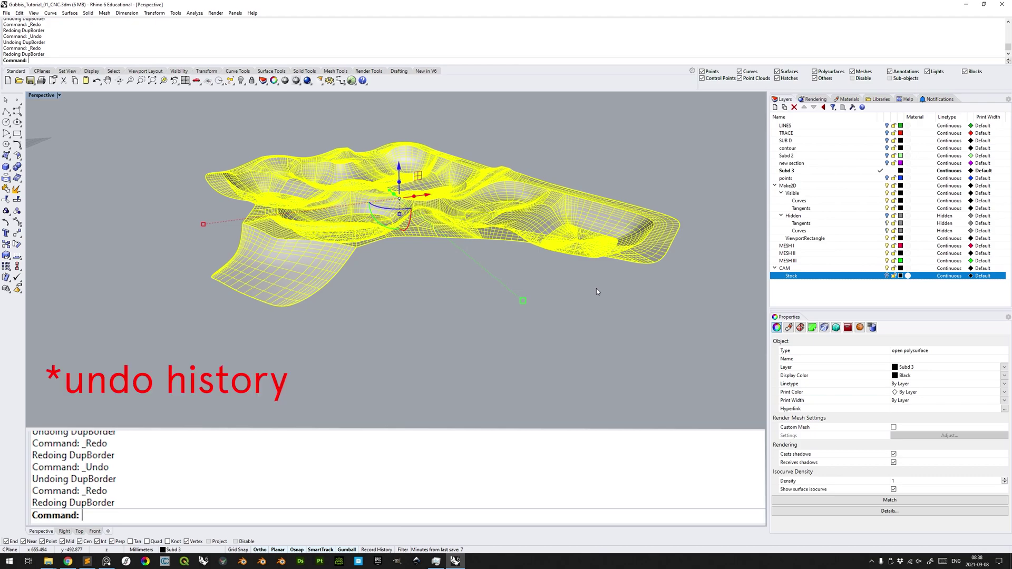
- Copy the terrain's border curve vertically to a position below the terrain
key("Escape")
left_click(634, 265)
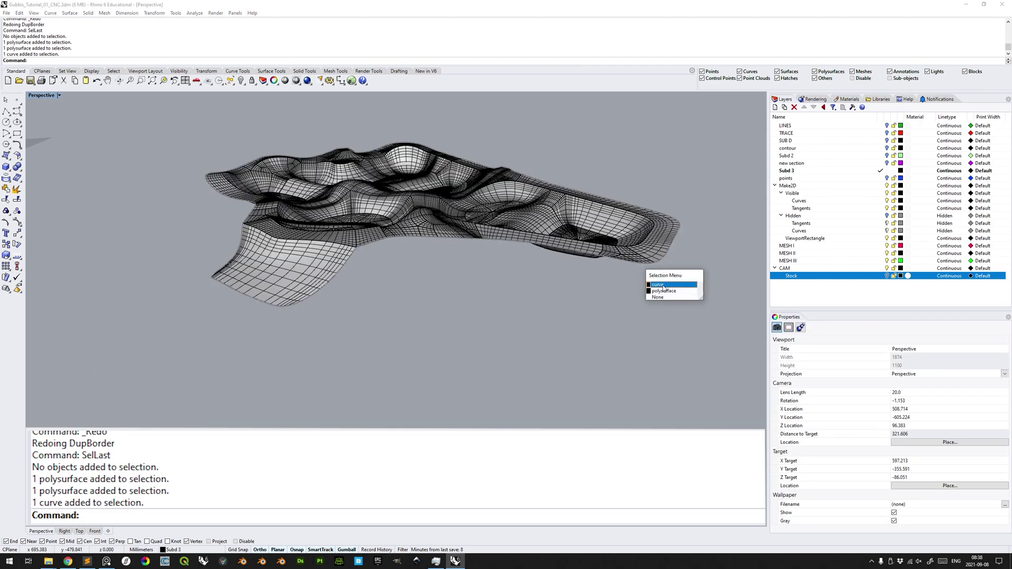
left_click(663, 285)
type("Copy")
key("Return")
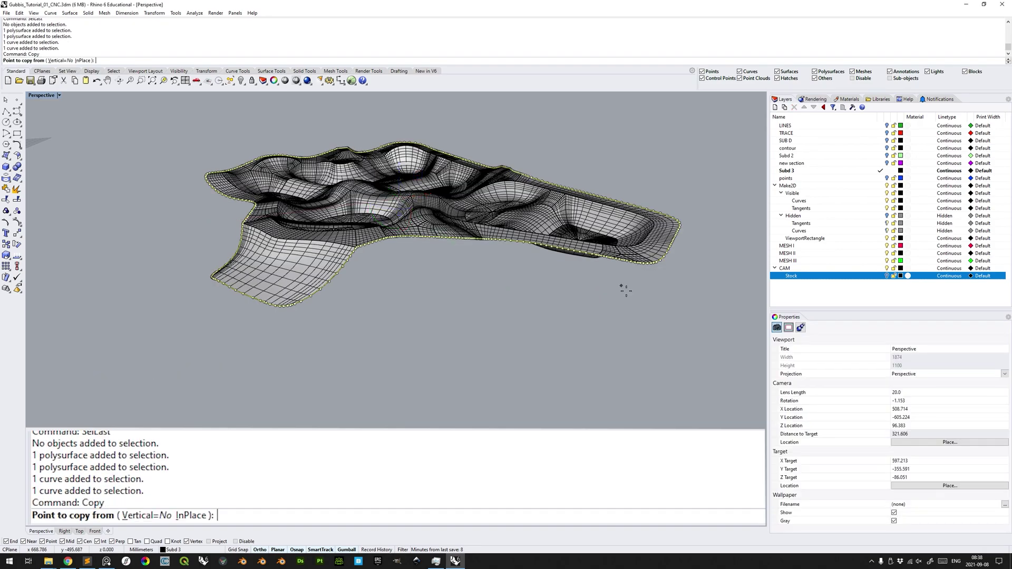
type("v")
key("Return")
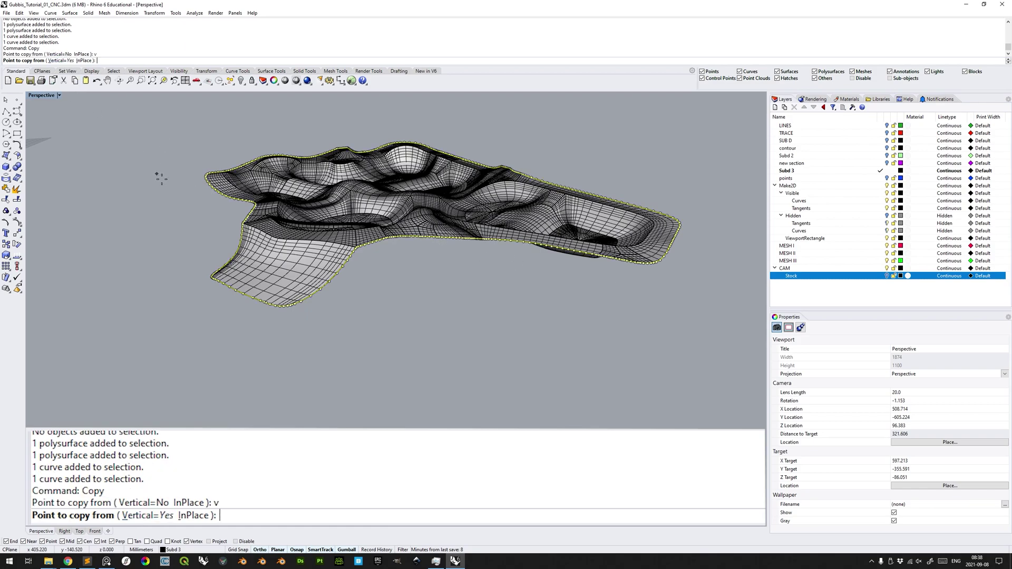
left_click(678, 271)
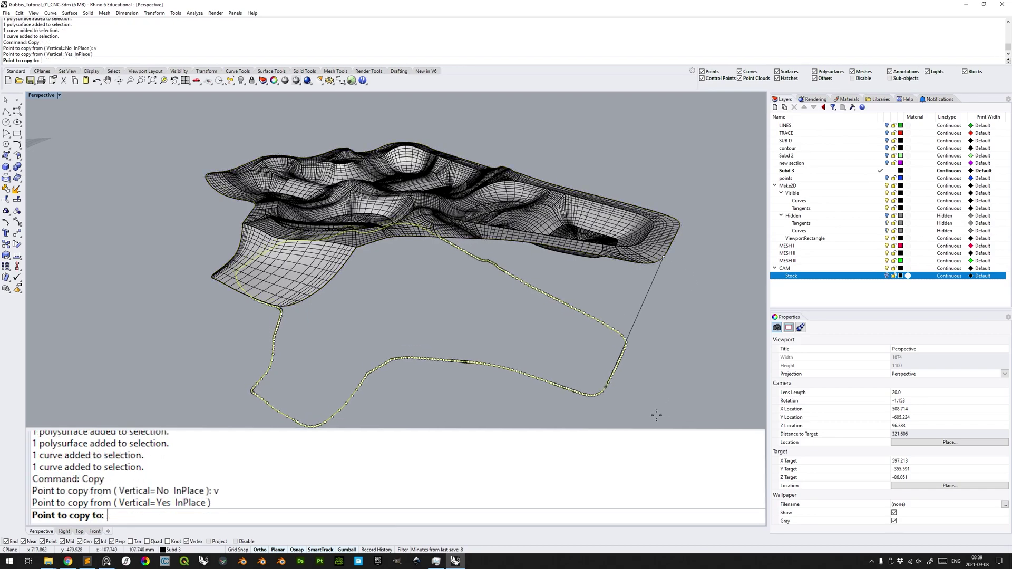
left_click(656, 416)
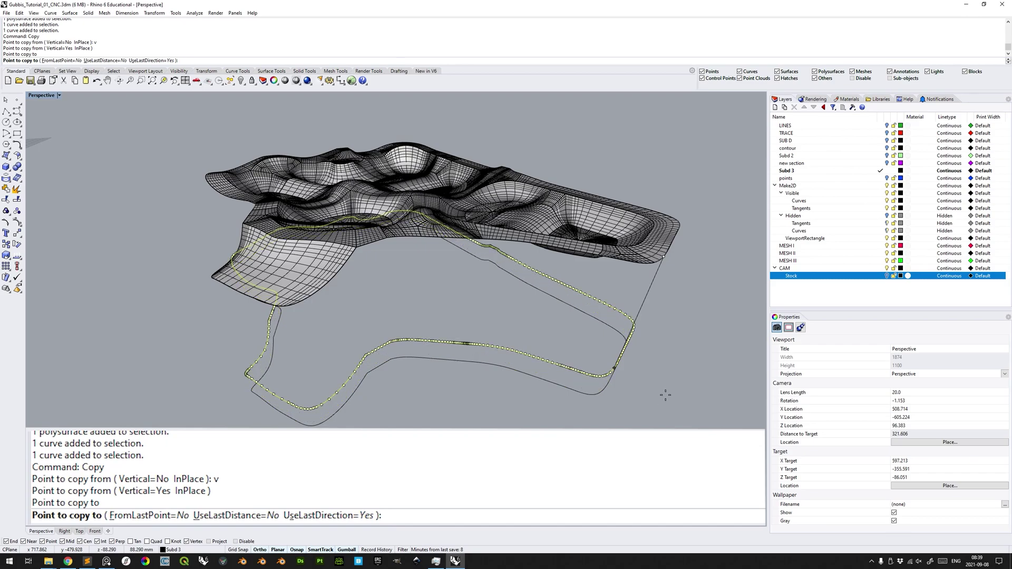
key("Return")
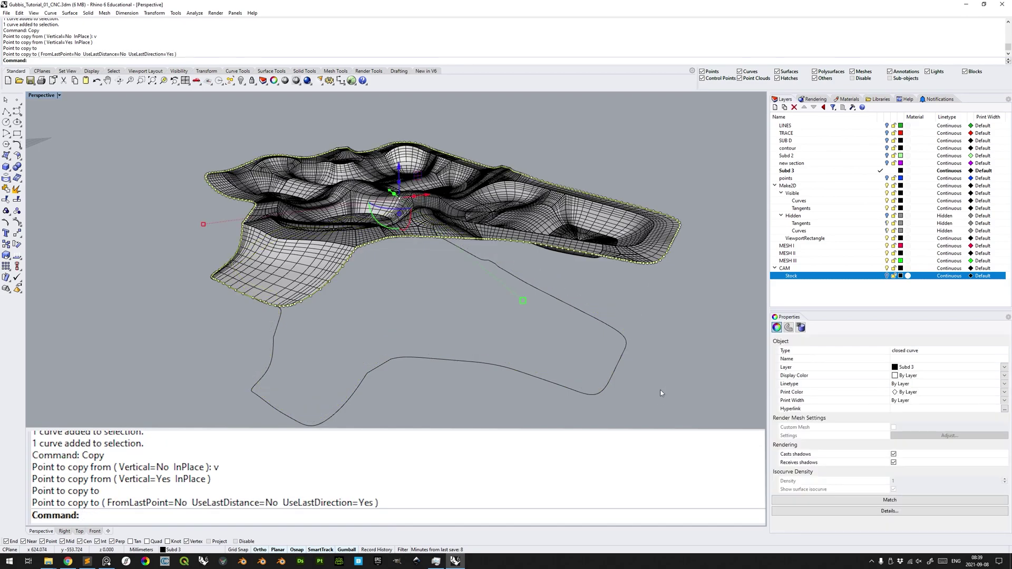
- Scale the copied curve by 0.3 along Z with the gumball
left_click(570, 389)
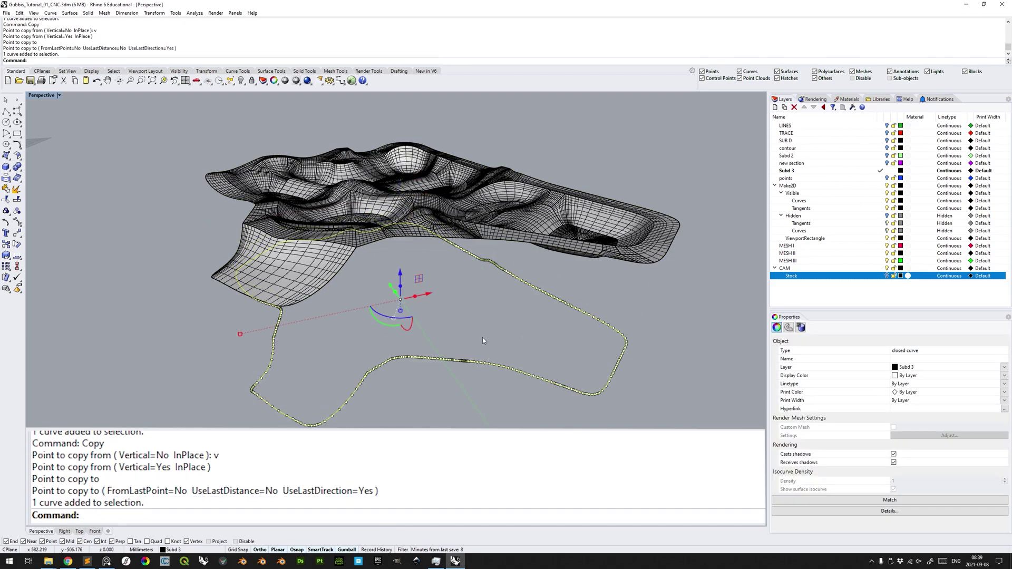
right_click_drag(482, 337, 491, 293)
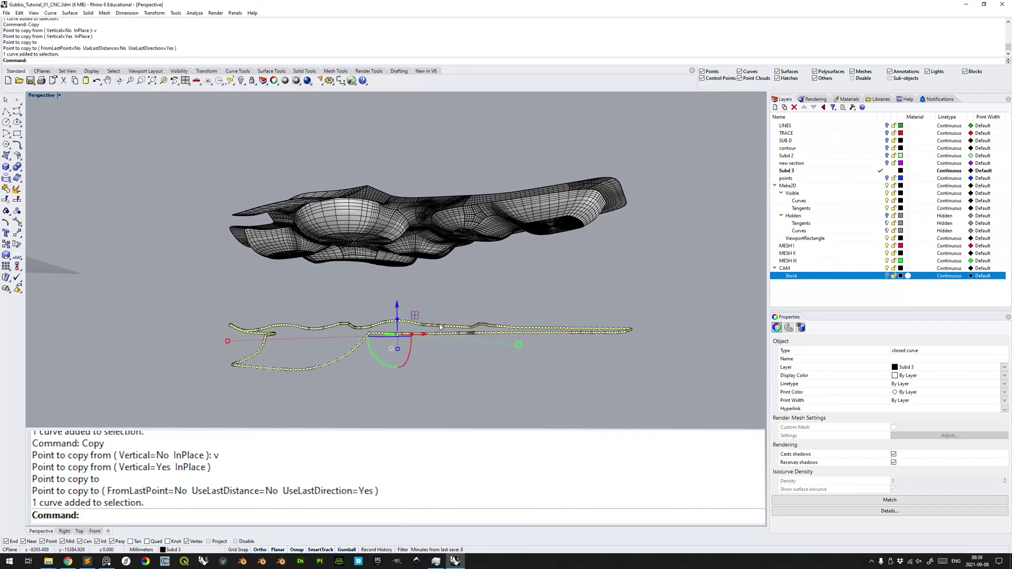
left_click(398, 349)
type("0.3")
key("Return")
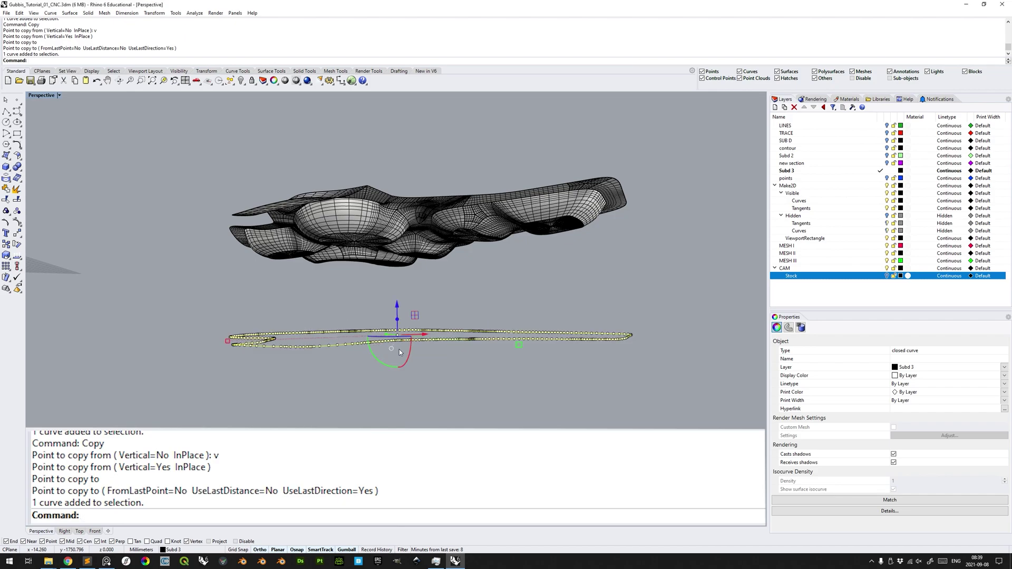
right_click_drag(495, 336, 498, 348)
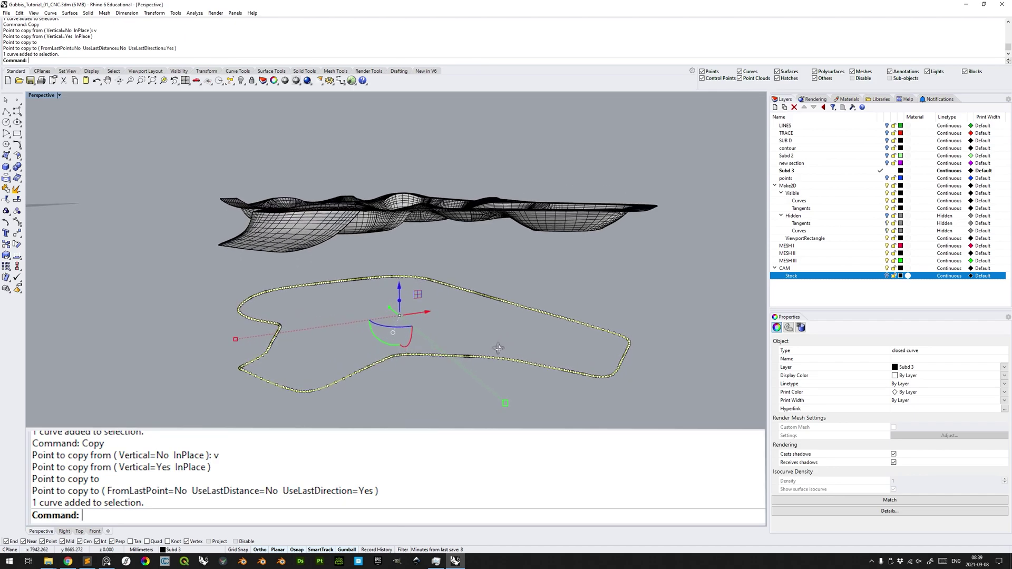
- Show the Stock layer and move the copied curve vertically to the stock box's bottom edge
left_click(887, 276)
right_click_drag(738, 301, 661, 333)
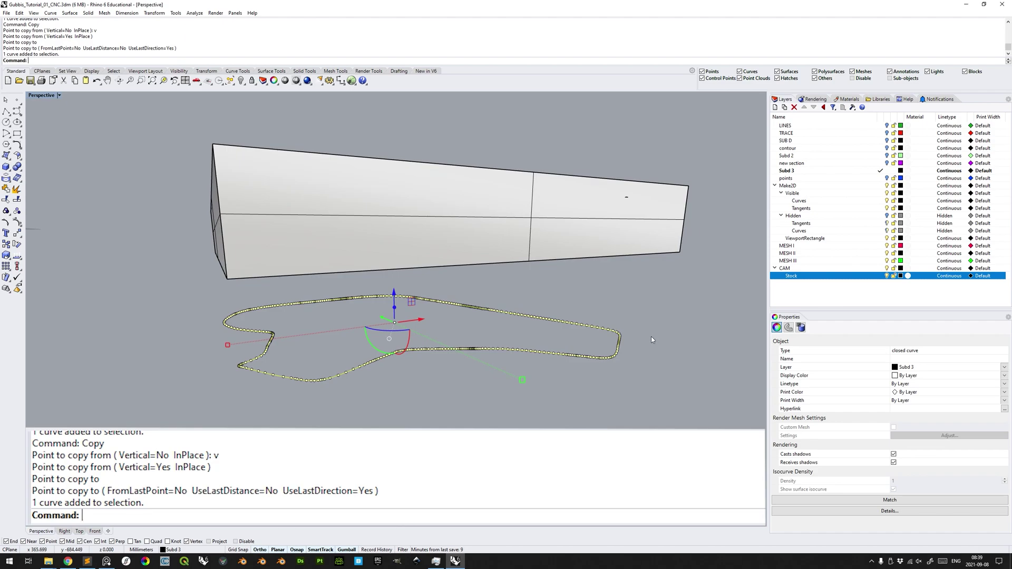
type("M")
key("Return")
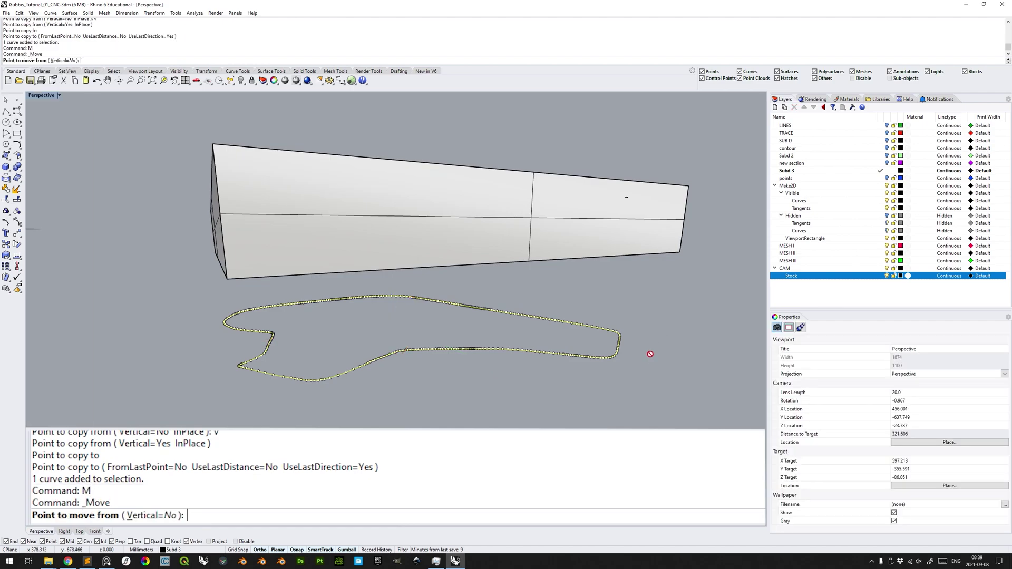
type("v")
key("Return")
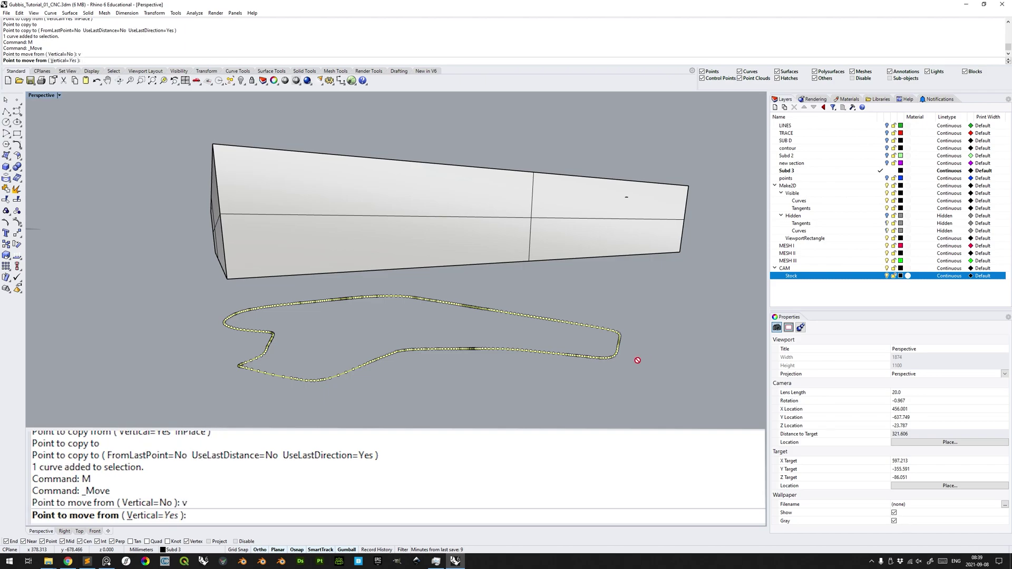
left_click(623, 362)
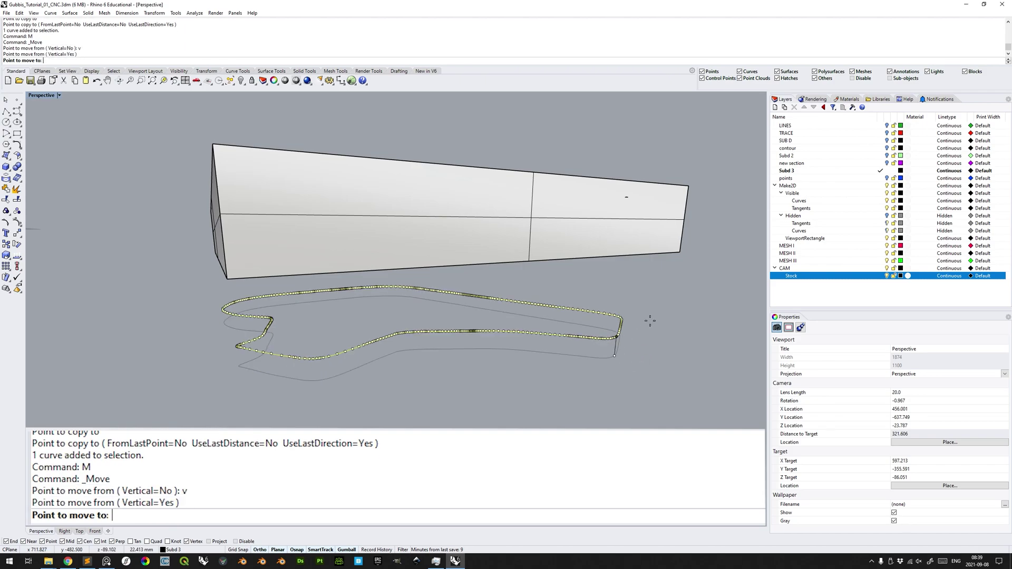
left_click(682, 254)
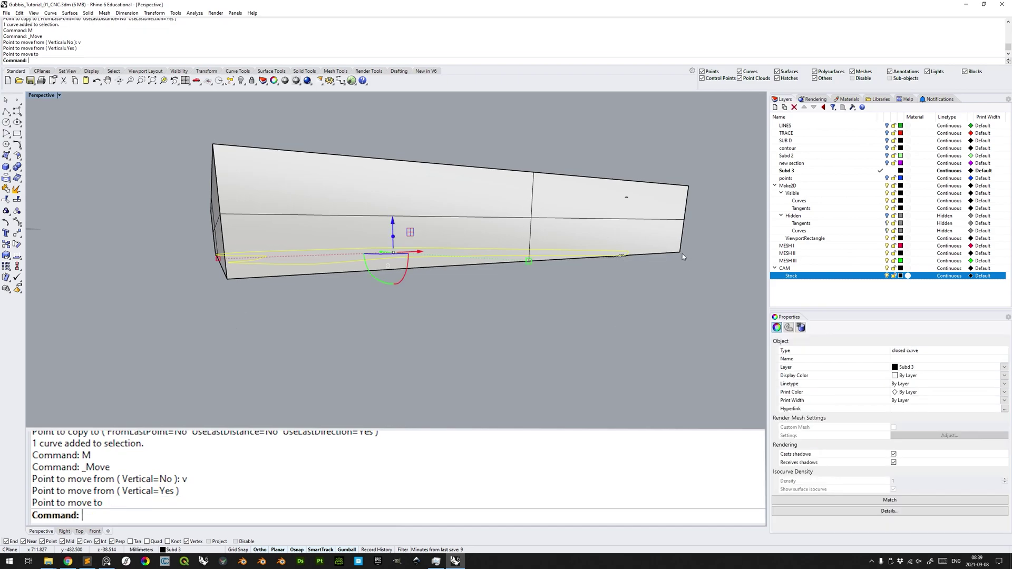
- Raise the curve 3 mm along Z with the gumball
left_click(393, 222)
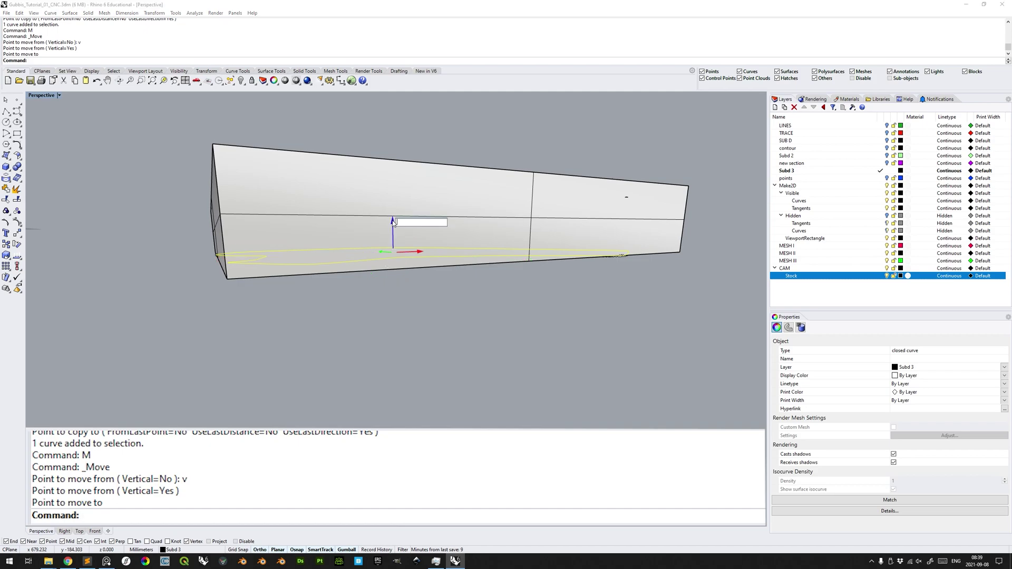
type("3")
key("Return")
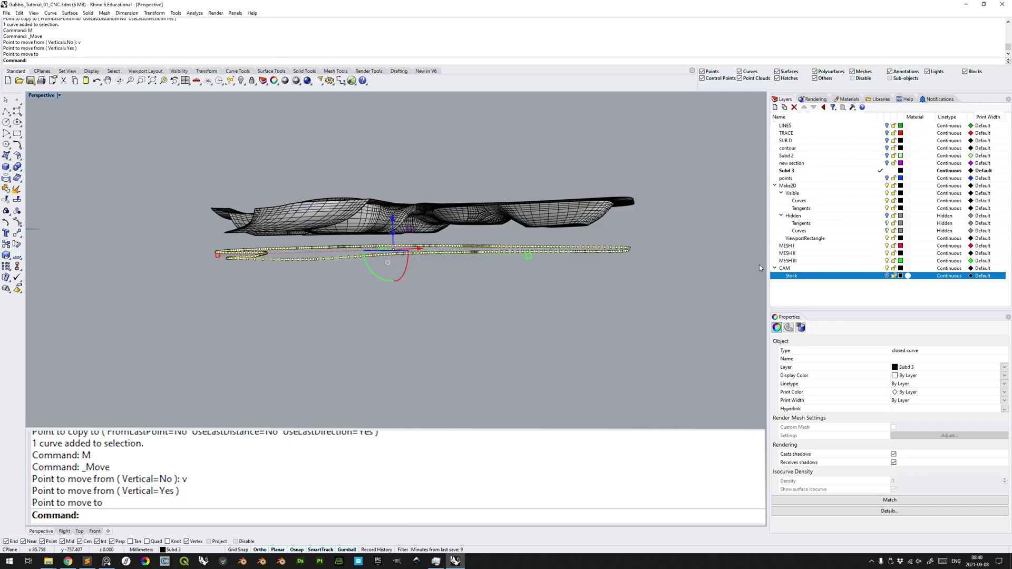
- Start offsetting the border curve, first accepting a 15 mm offset distance
right_click_drag(620, 237, 540, 272)
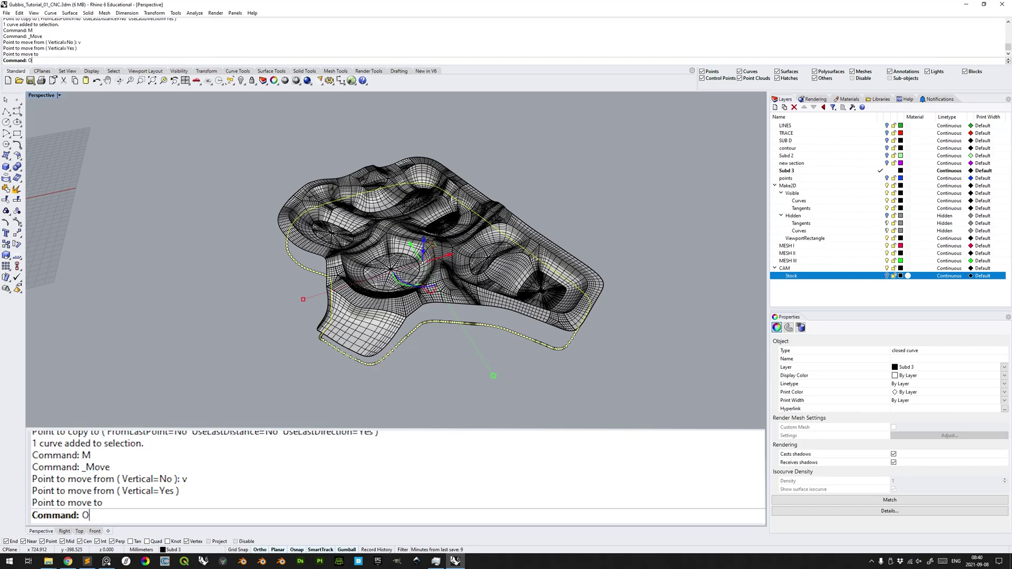
key("Return")
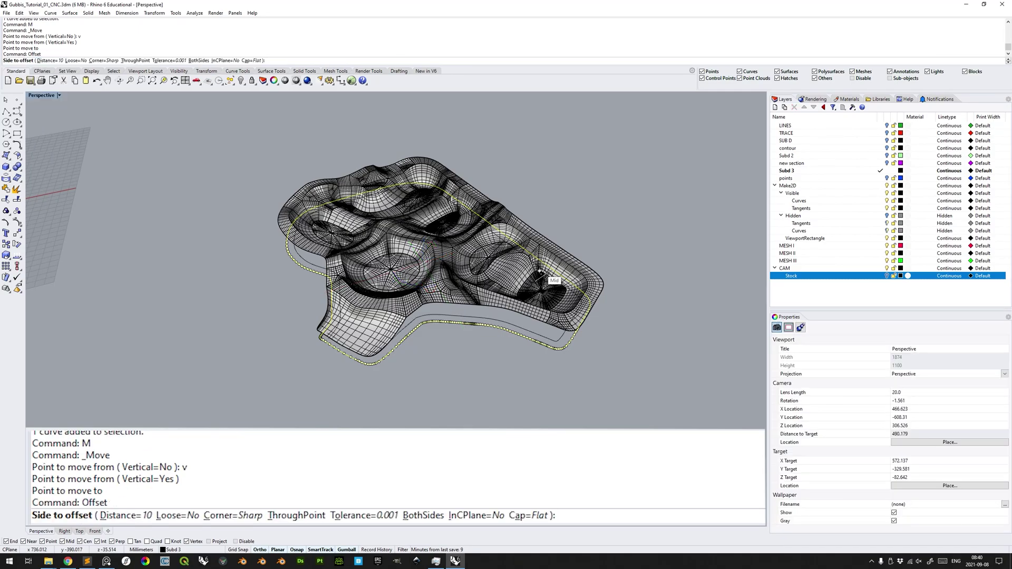
right_click_drag(713, 362, 536, 309)
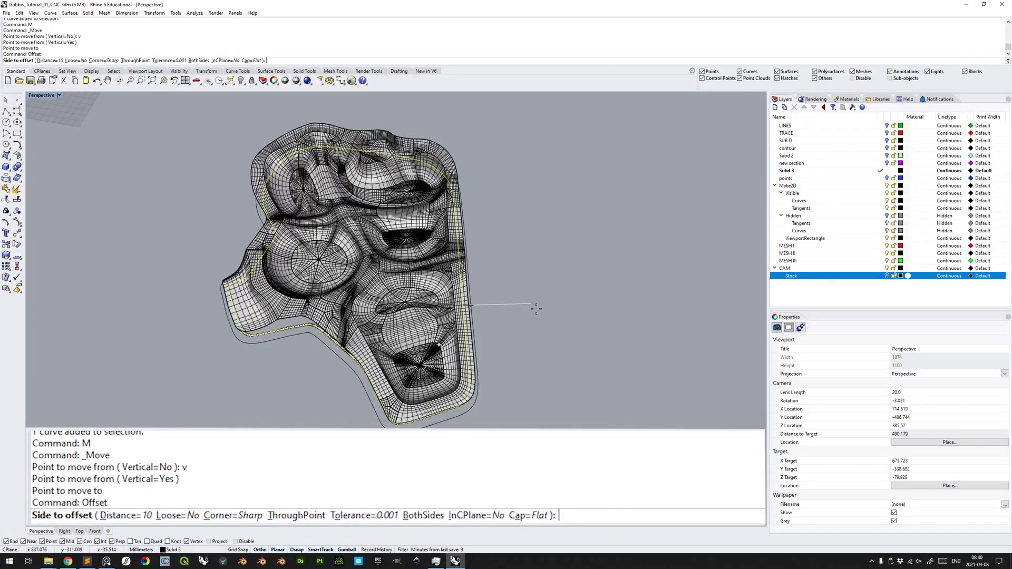
type("d")
key("Return")
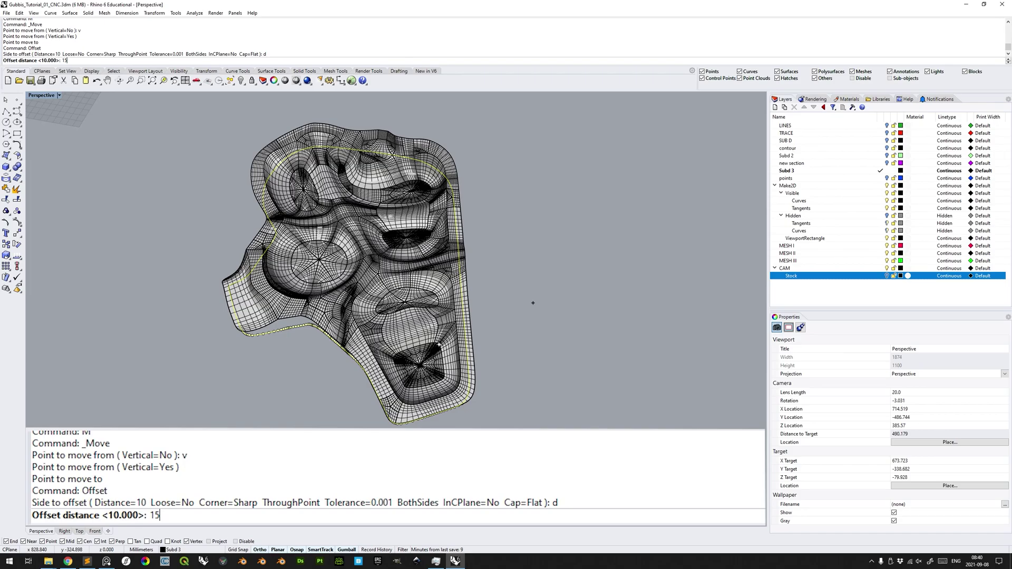
key("Return")
right_click_drag(618, 318, 590, 312)
- Change the offset distance to 25 and place the offset outside the terrain
type("d")
key("Return")
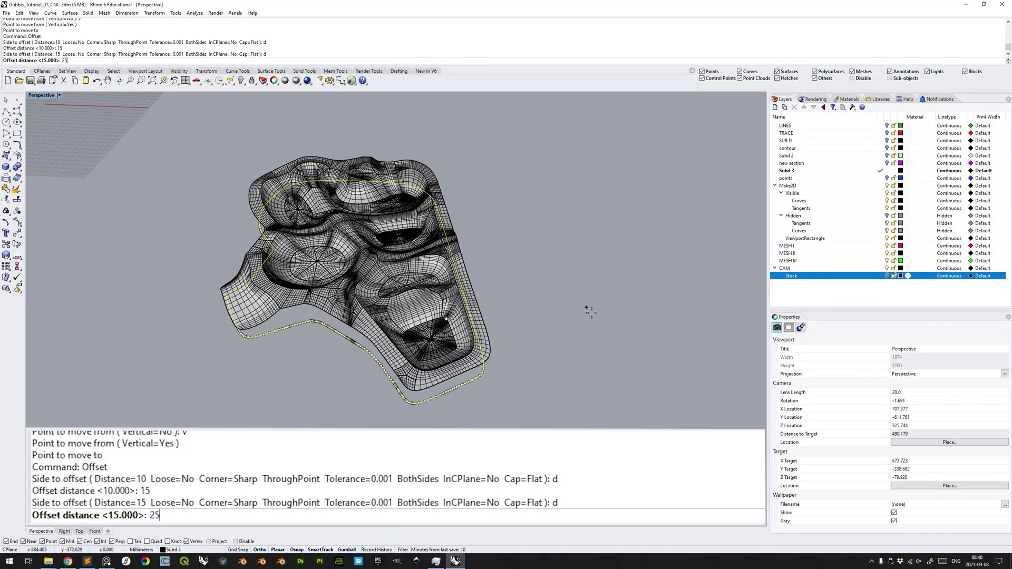
type("25")
key("Return")
right_click_drag(637, 343, 627, 311)
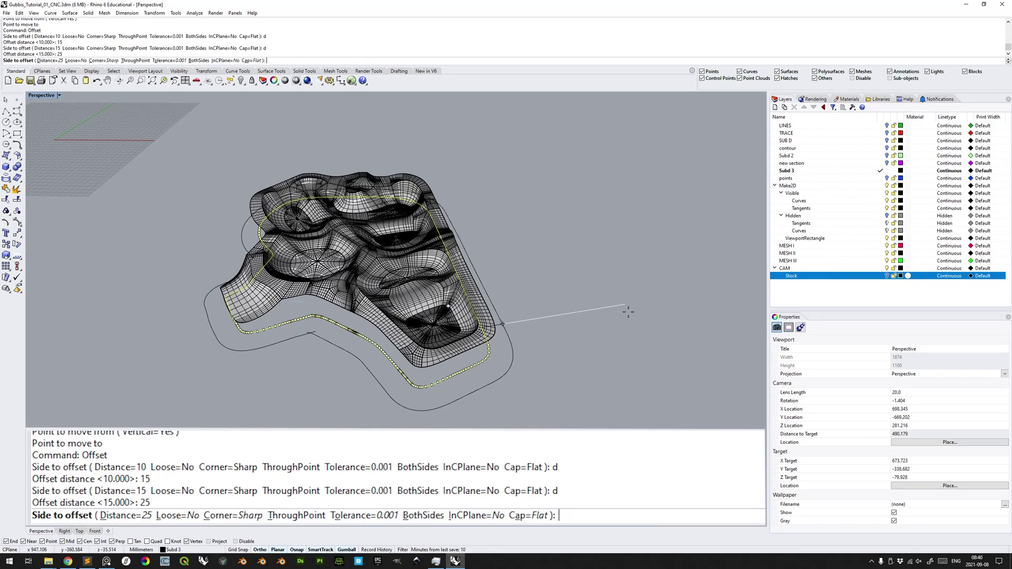
left_click(624, 330)
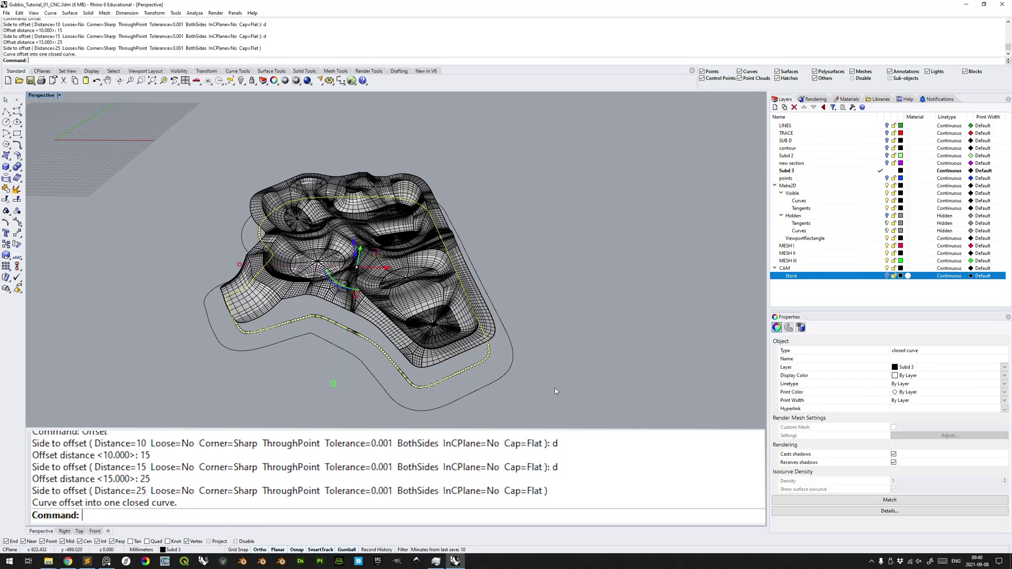
- Delete the extra curve running along the terrain edge
right_click_drag(553, 371, 564, 371)
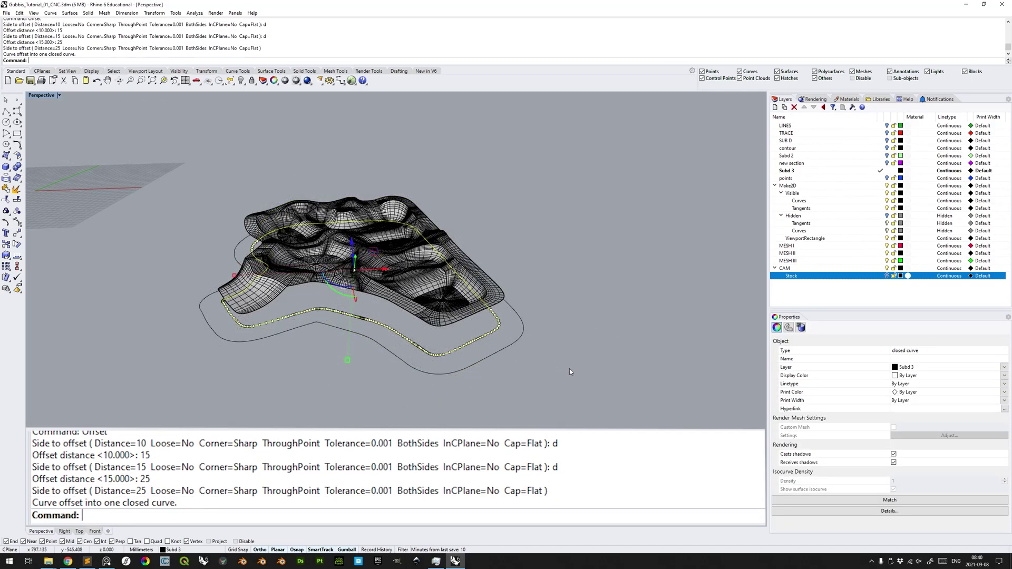
key("Delete")
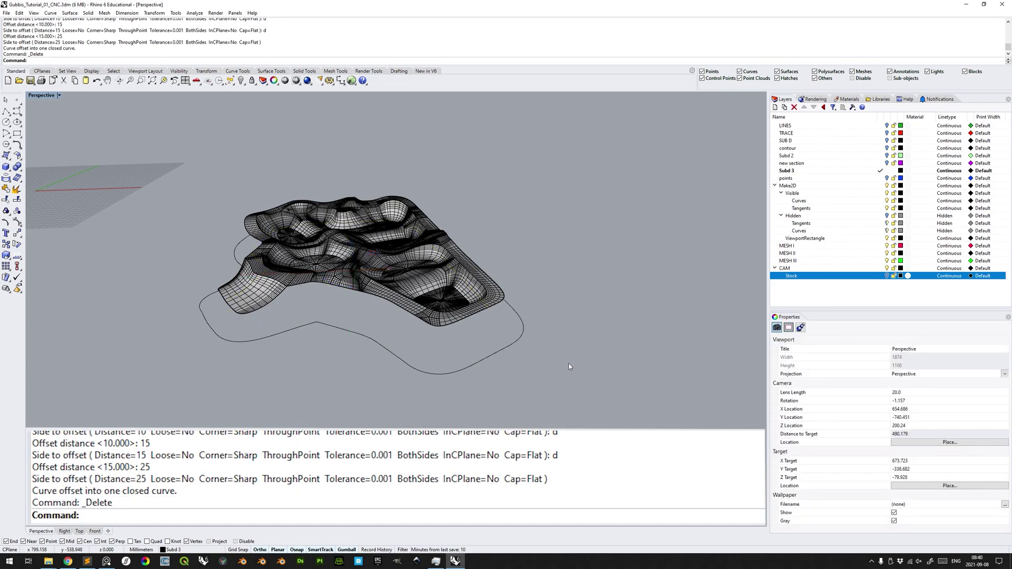
right_click_drag(465, 334, 352, 272)
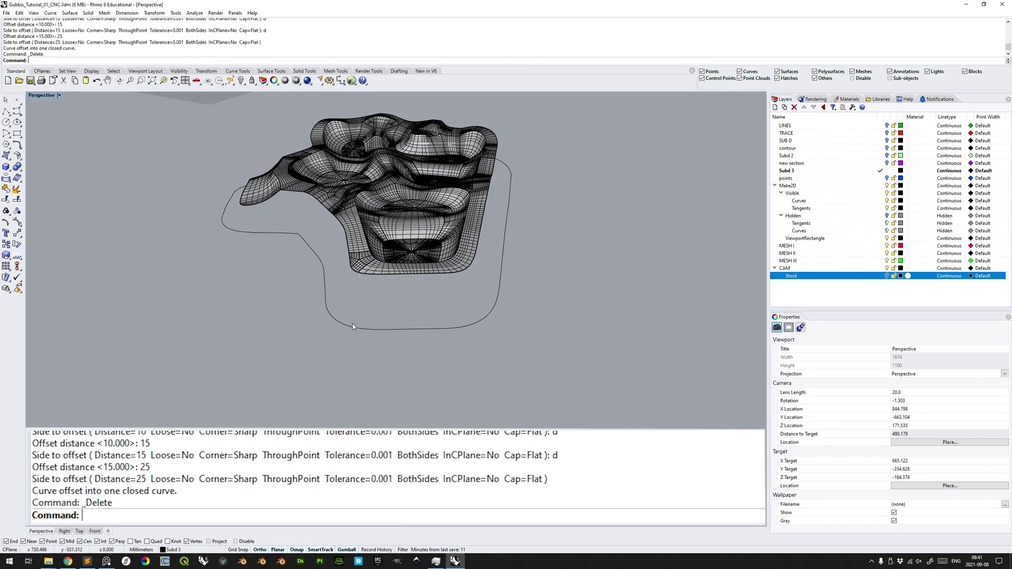
mouse_move(411, 308)
right_mouse_down()
mouse_move(405, 300)
mouse_move(413, 308)
right_mouse_up()
- Draw a line from the terrain's bottom edge perpendicular to the offset outline
type("line")
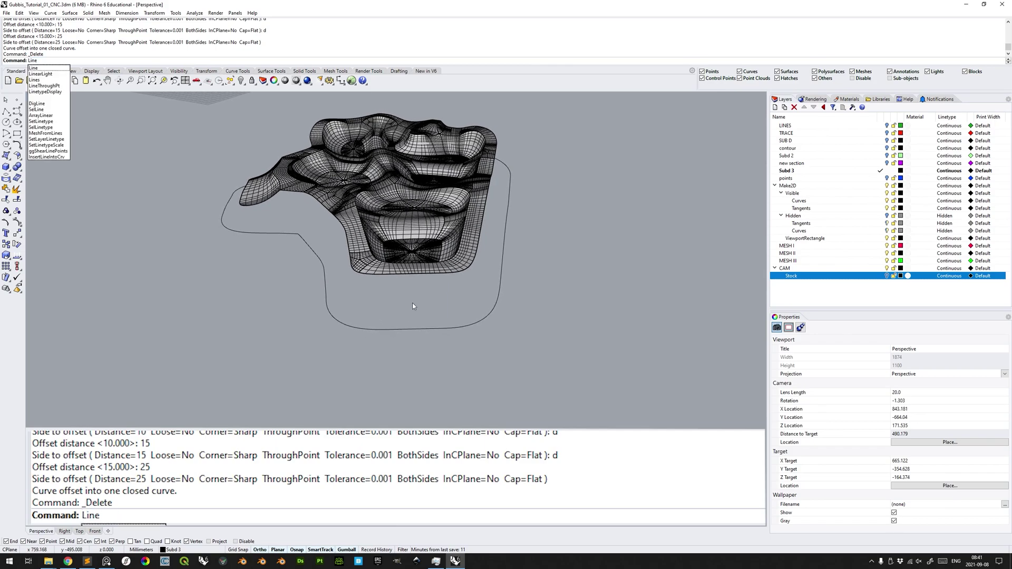
key("Return")
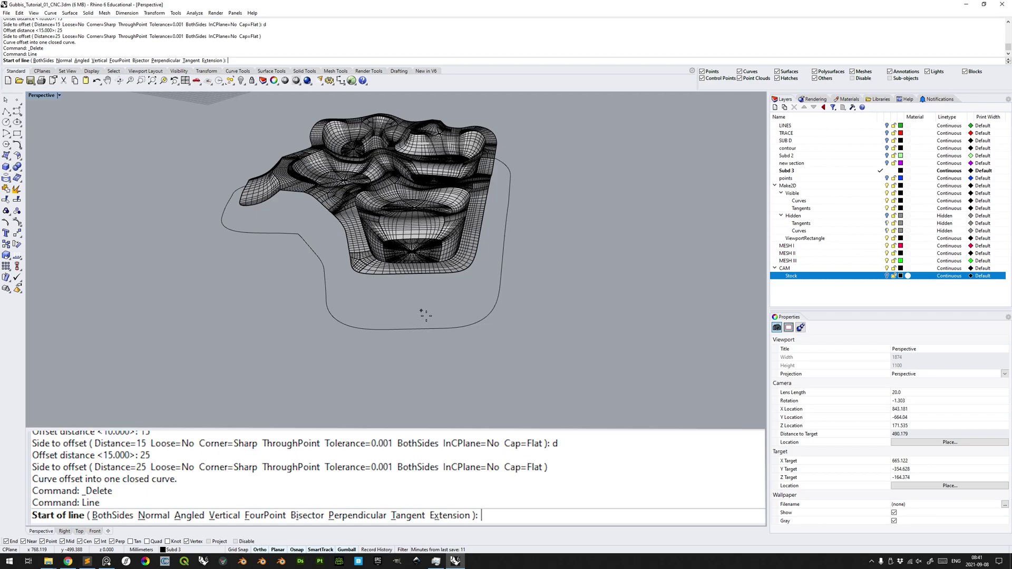
left_click(414, 274)
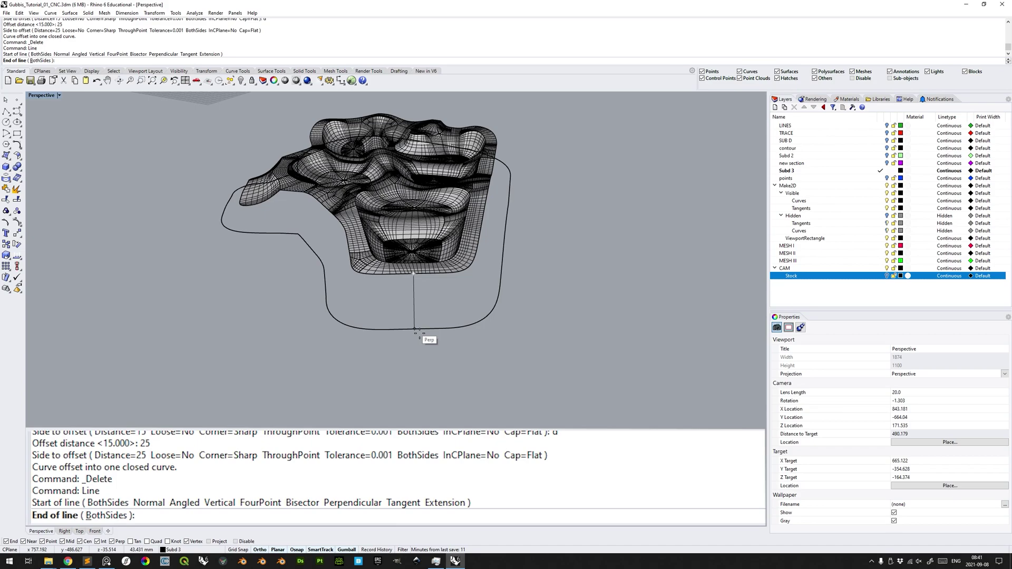
left_click(415, 330)
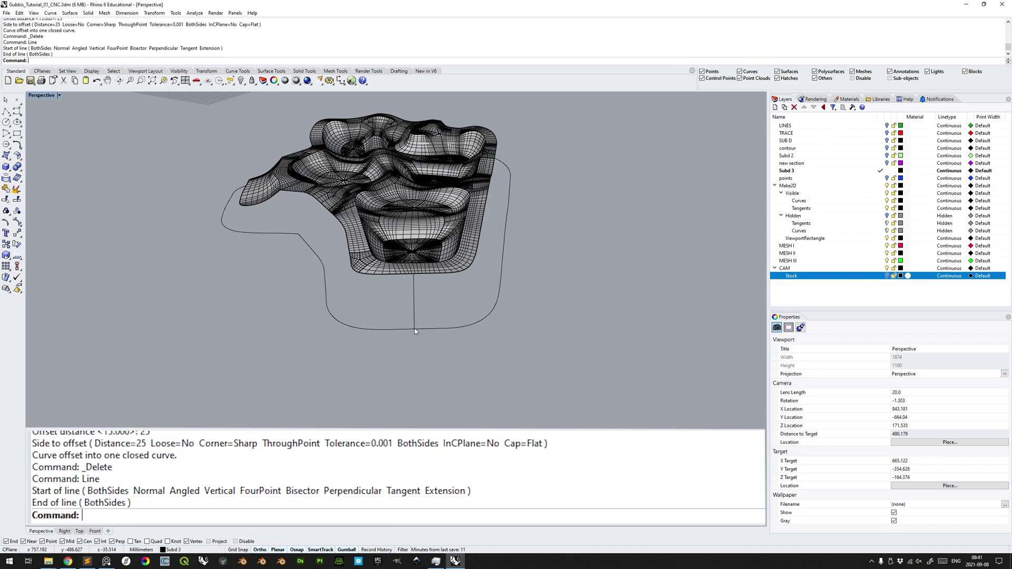
- Run Sweep2 with the terrain's bottom edge and offset outline as rails and the line as cross section
type("Sweep")
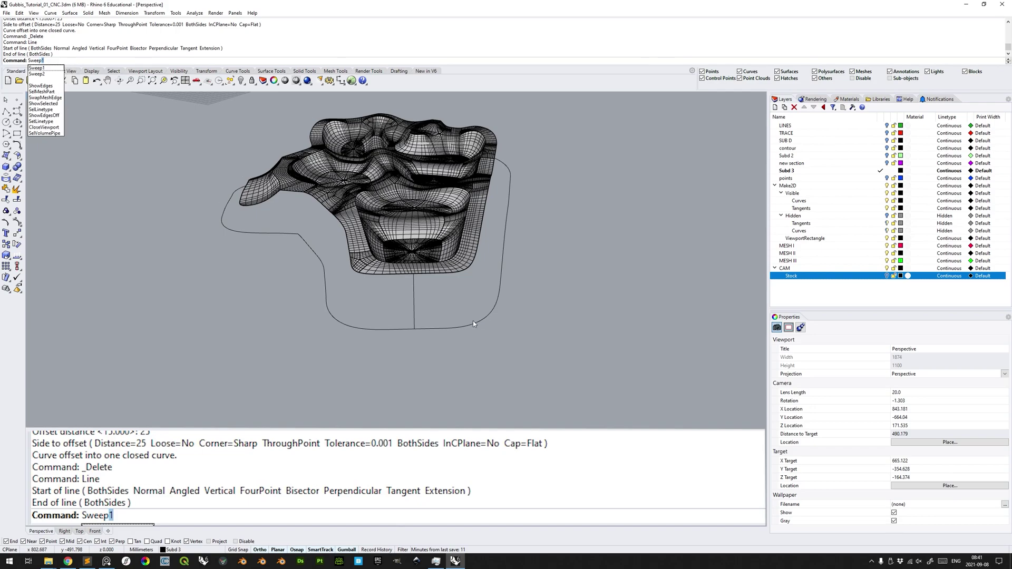
type("2")
key("Return")
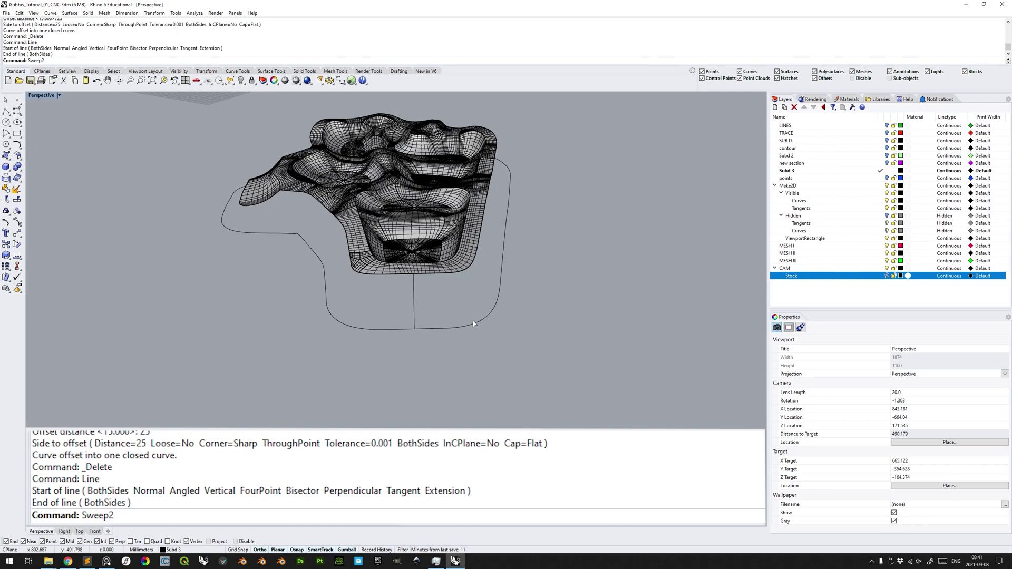
scroll(461, 293, "up", 4)
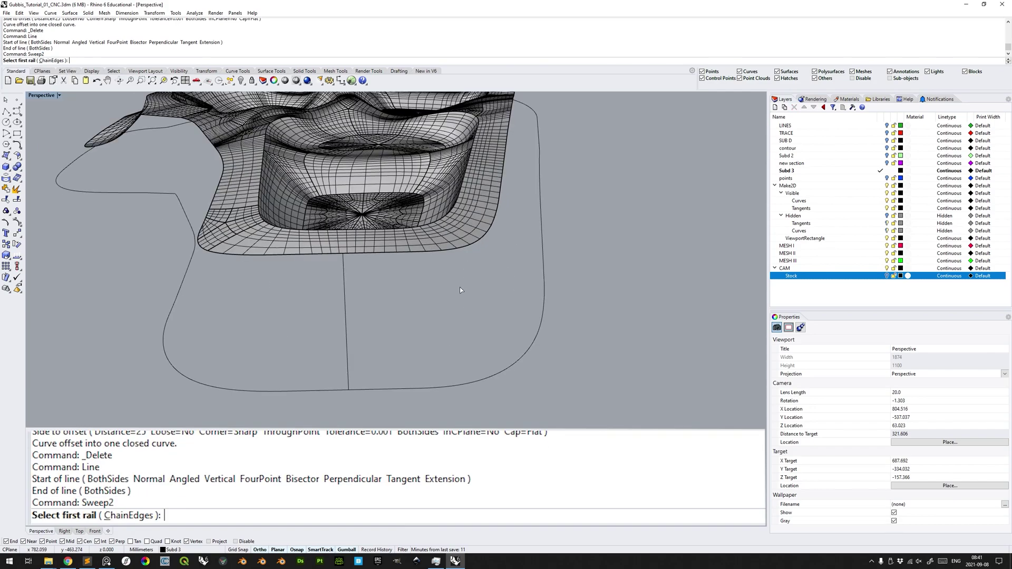
left_click(468, 247)
left_click(493, 268)
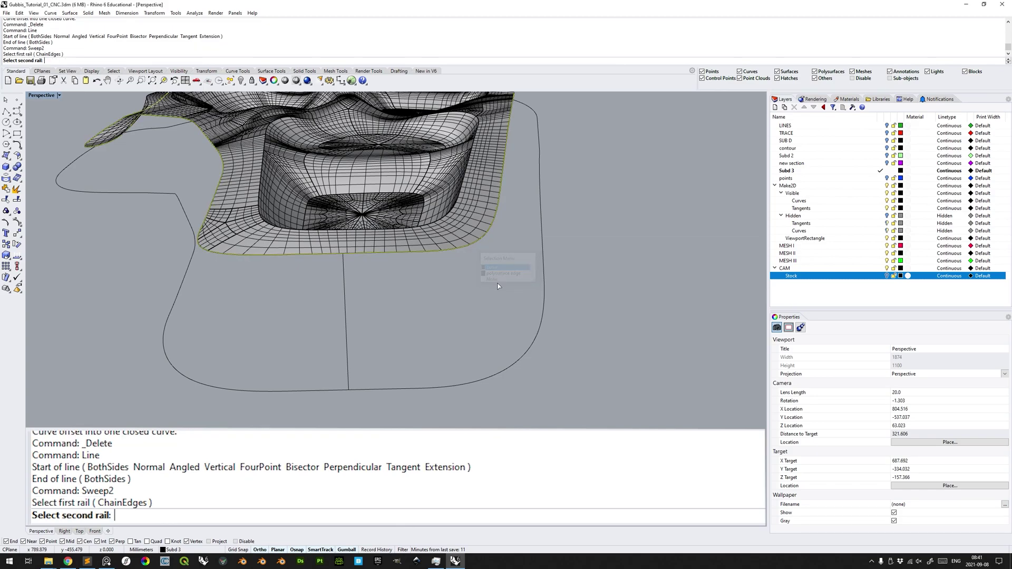
left_click(493, 376)
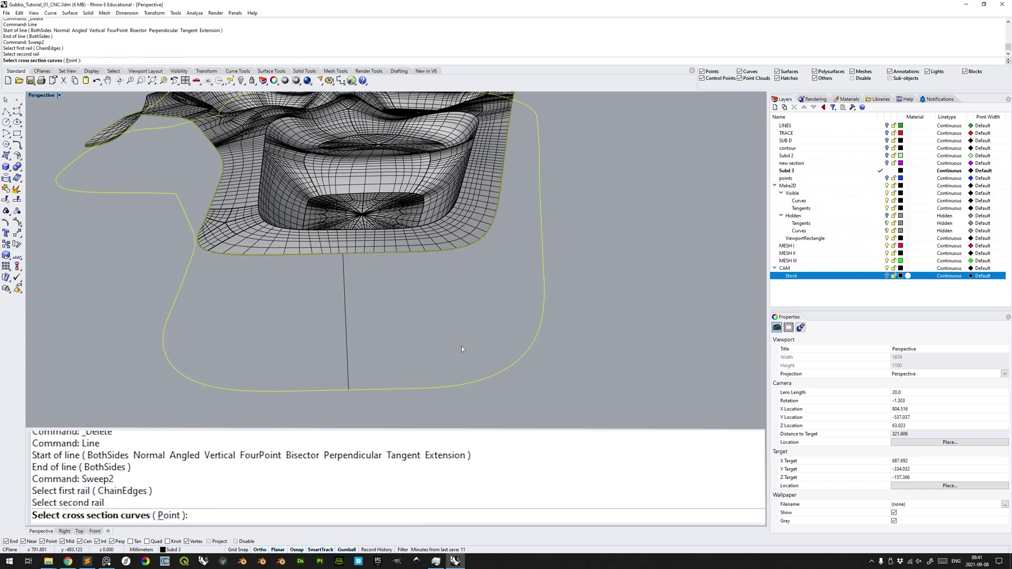
left_click(346, 308)
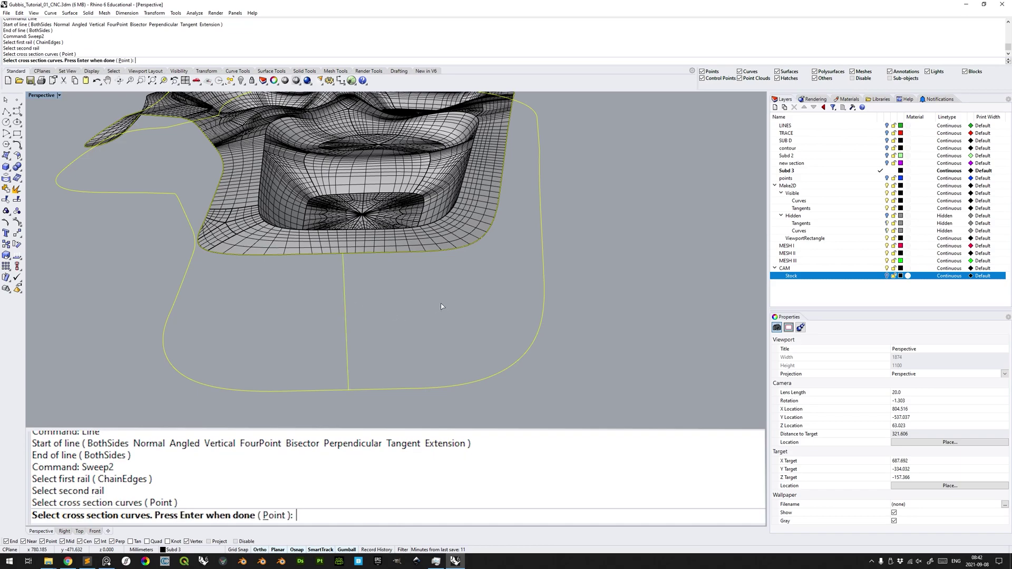
key("Return")
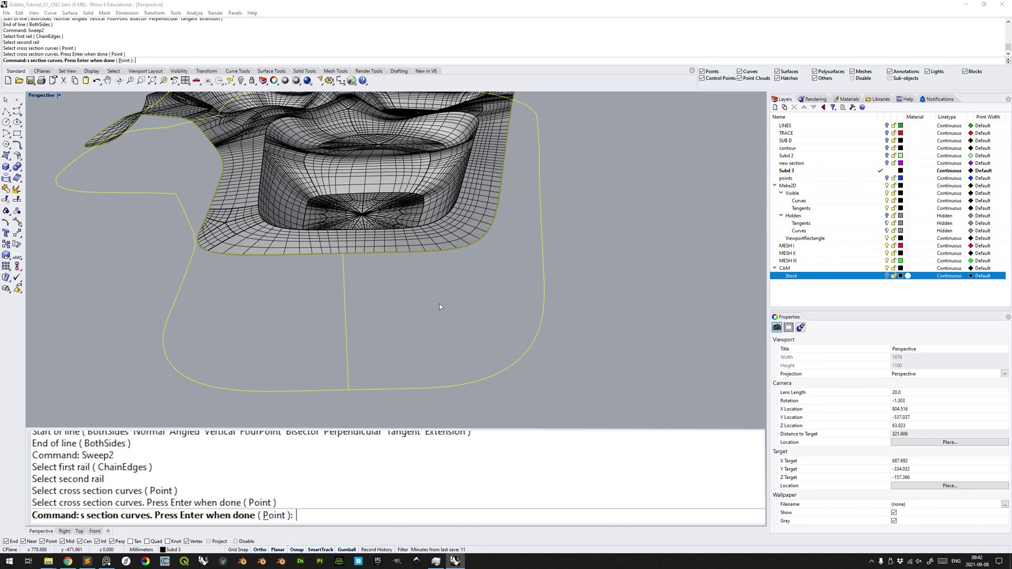
right_click_drag(376, 298, 208, 301)
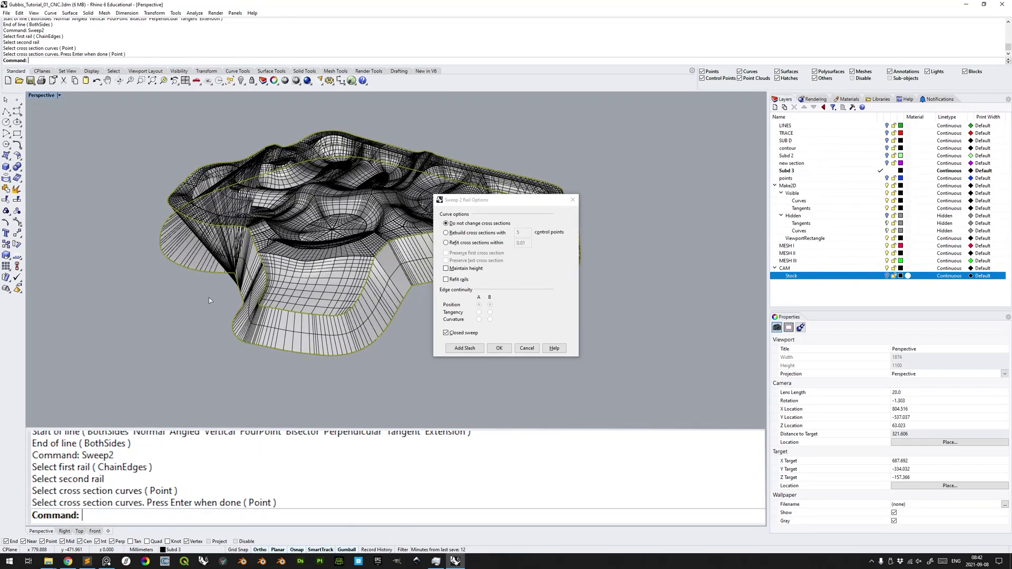
- Zoom to the selected rails and place the first slash from the top edge to the base rail
type("zs")
key("Return")
right_click_drag(351, 295, 466, 352, "shift")
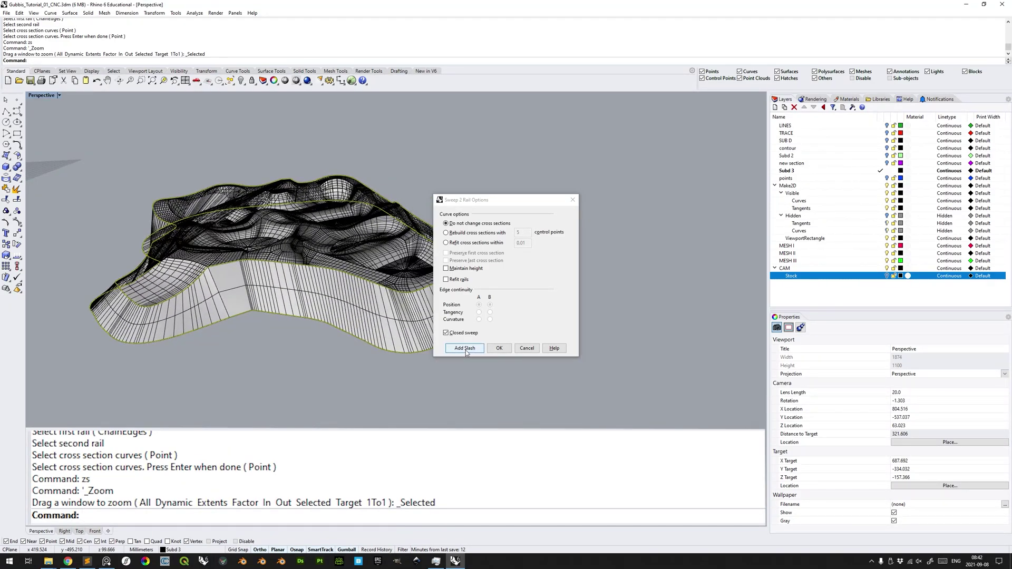
left_click(466, 348)
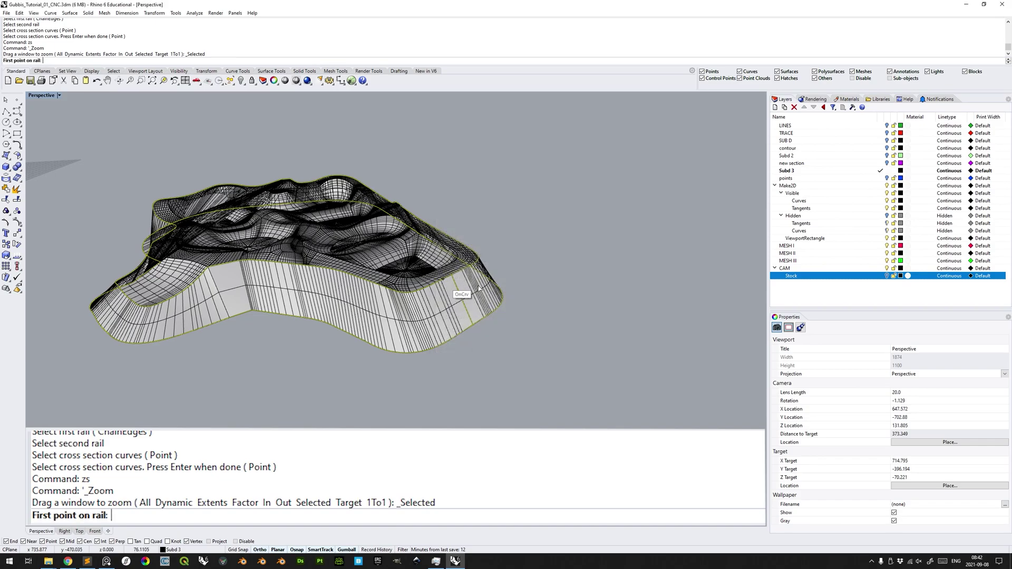
right_click_drag(467, 351, 352, 286)
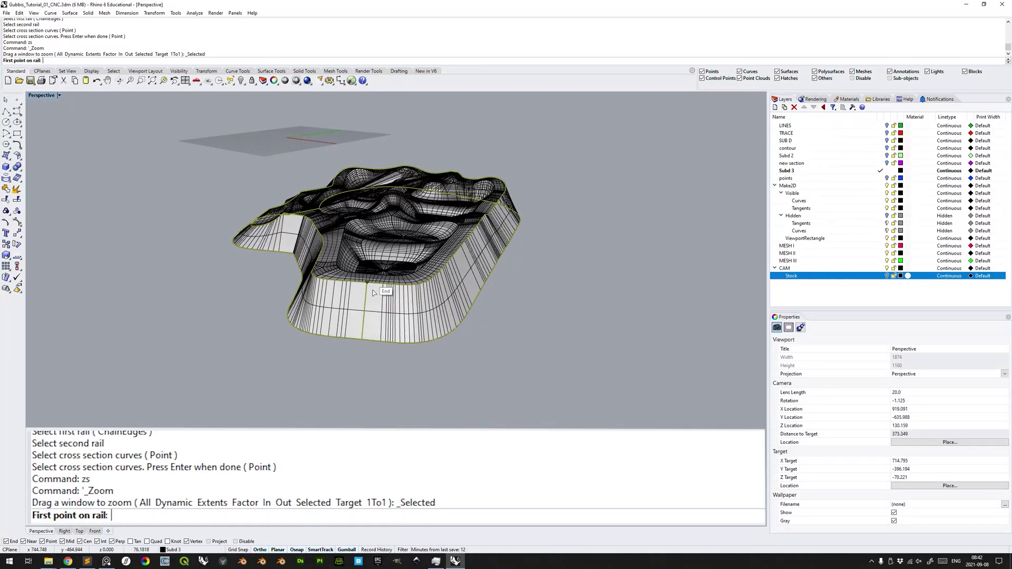
scroll(379, 297, "up", 5)
right_click_drag(373, 311, 339, 287)
left_click(322, 244)
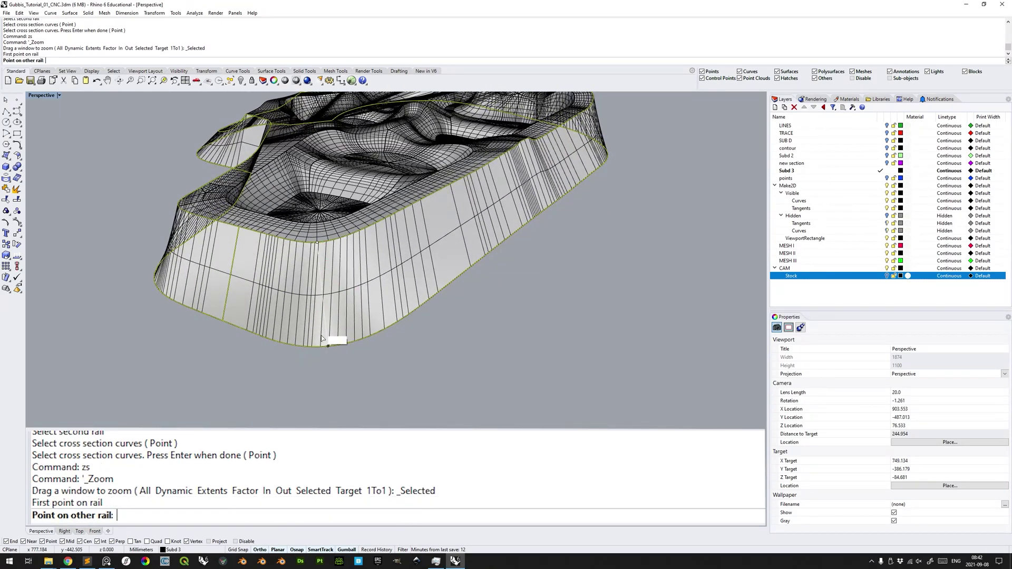
left_click(316, 346)
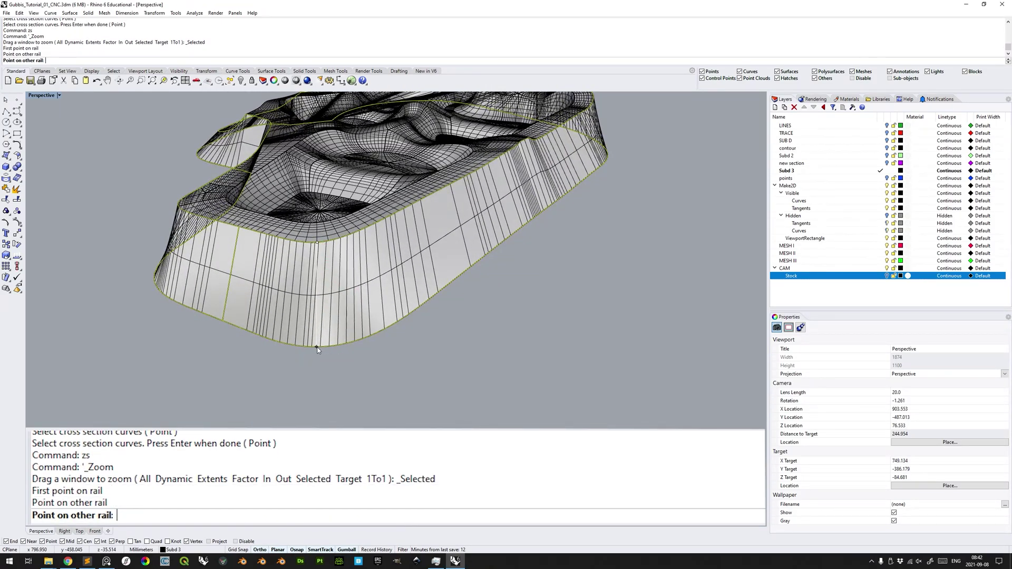
- Add three slashes along the long side and curved side wall, top edge to base rail
right_click_drag(472, 289, 389, 255)
left_click(380, 188)
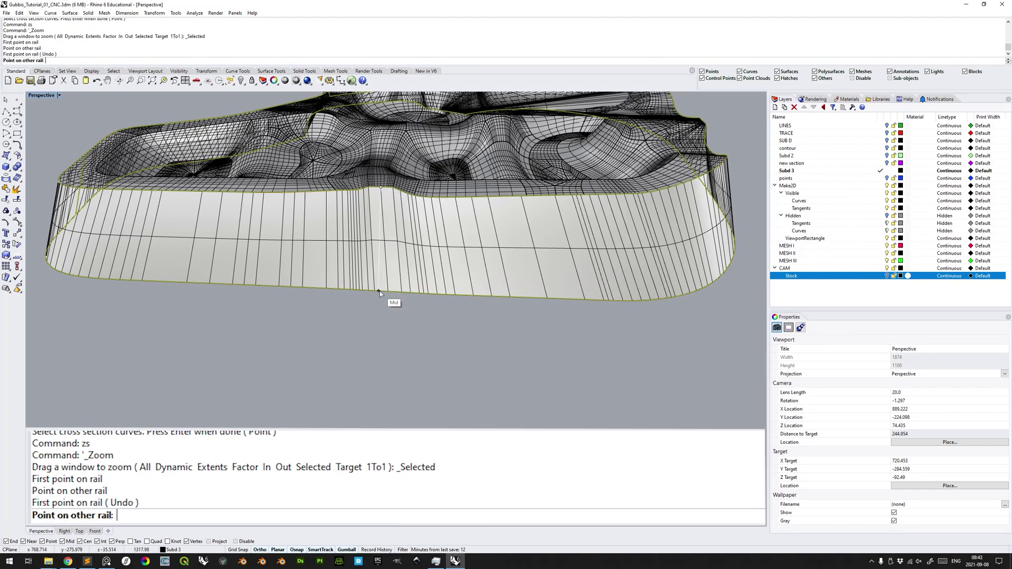
scroll(379, 291, "up", 8)
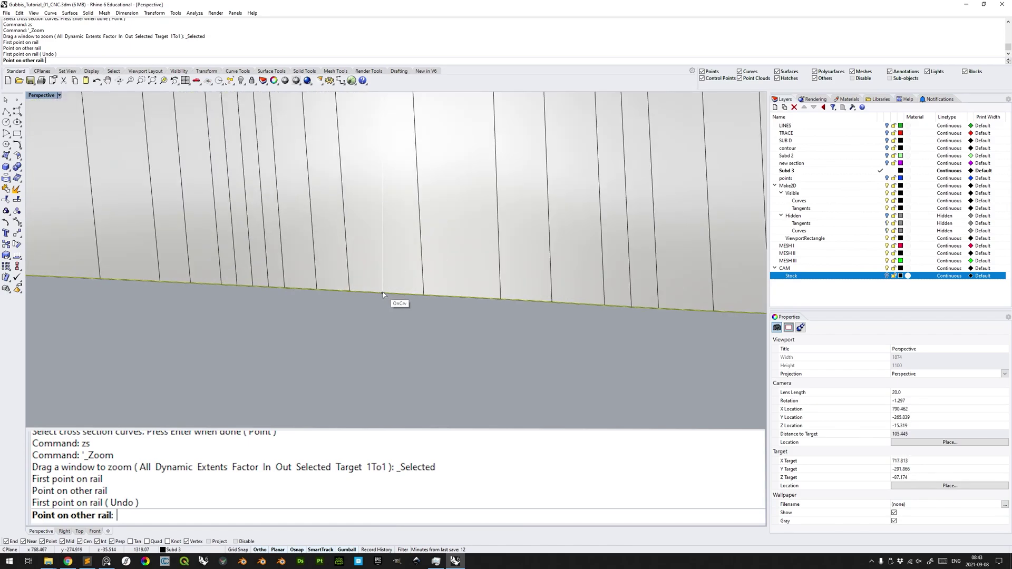
left_click(383, 294)
scroll(382, 294, "down", 9)
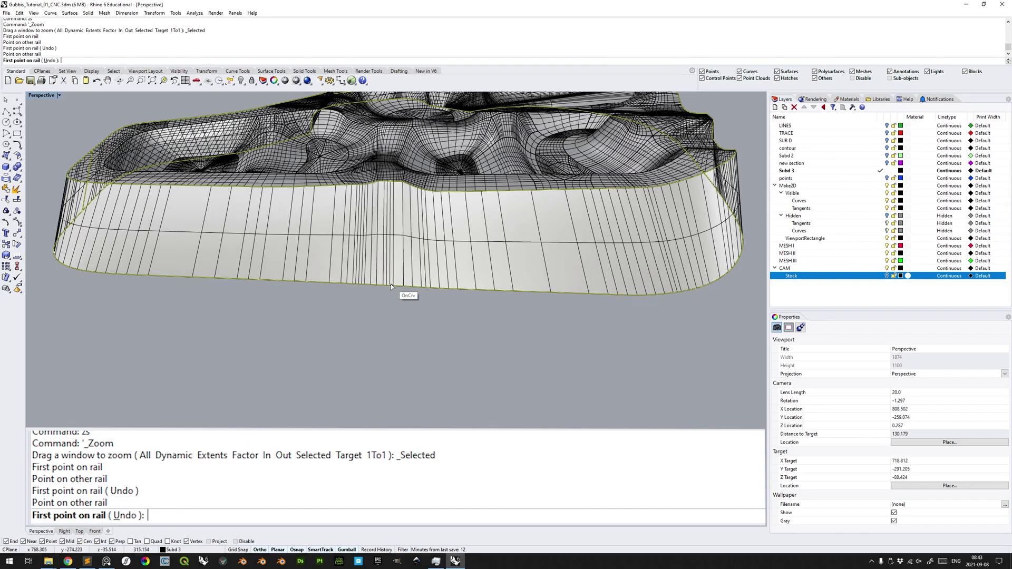
right_click_drag(497, 267, 490, 280)
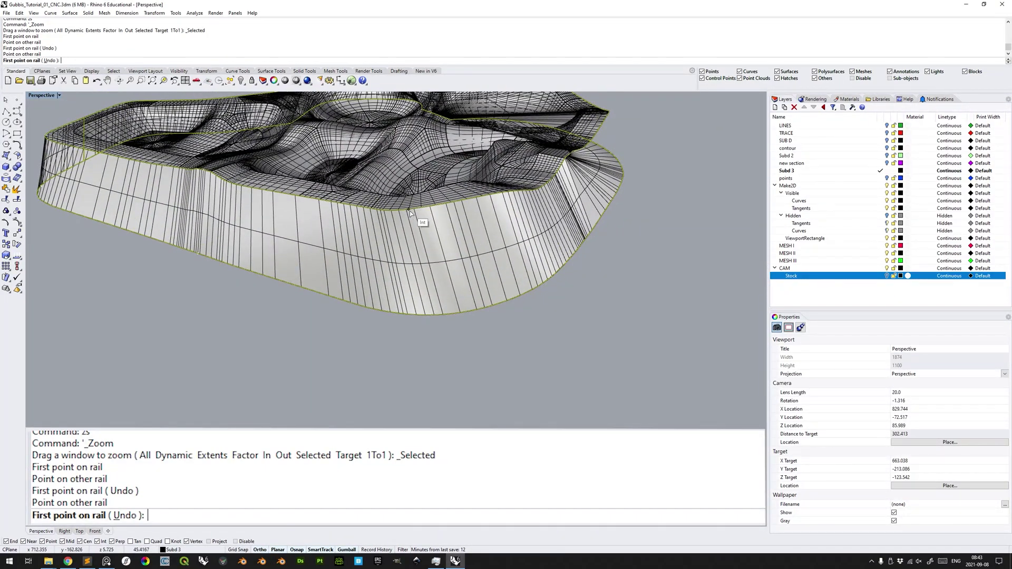
left_click(410, 212)
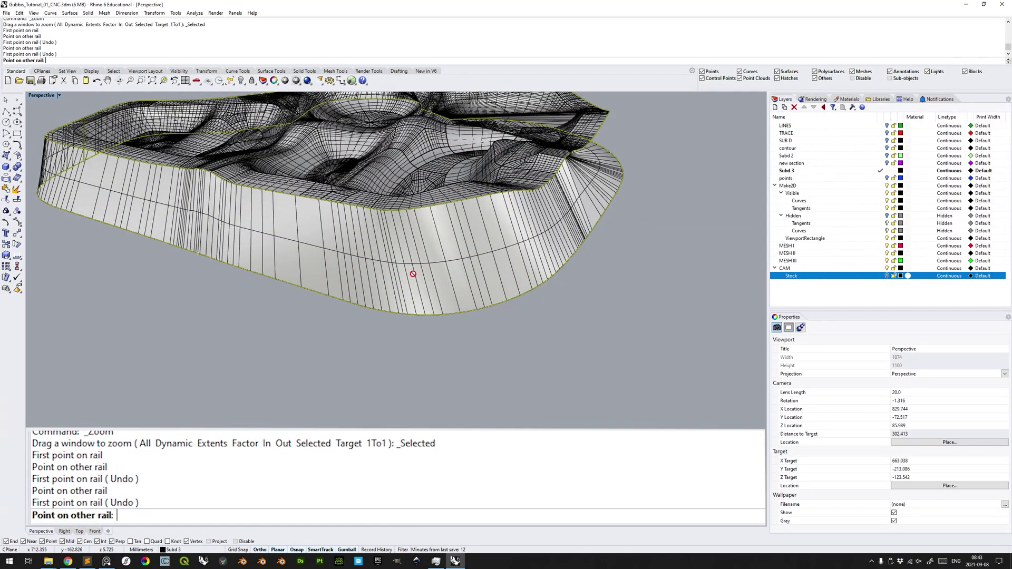
left_click(414, 317)
right_click_drag(544, 250, 483, 243)
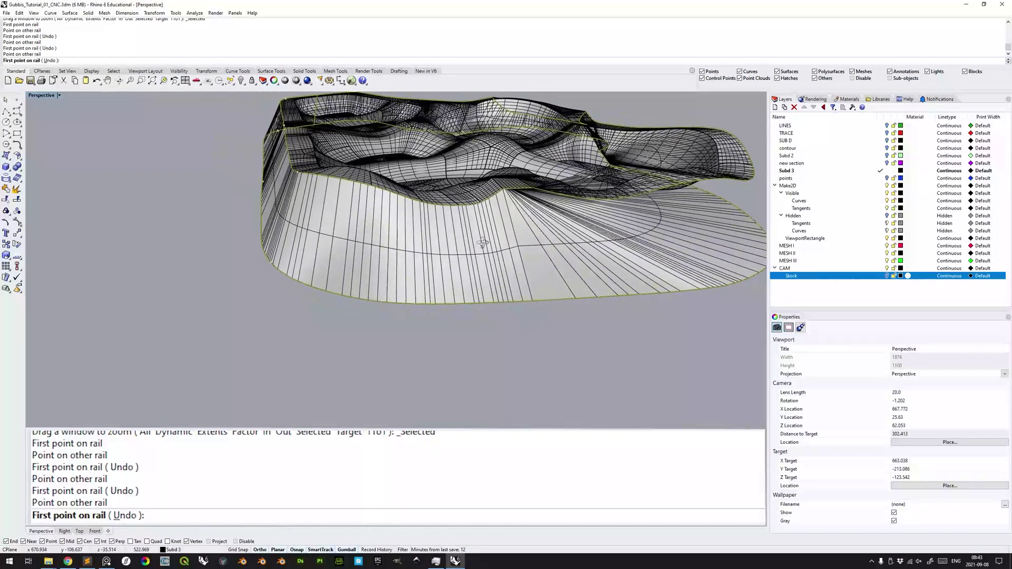
left_click(442, 209)
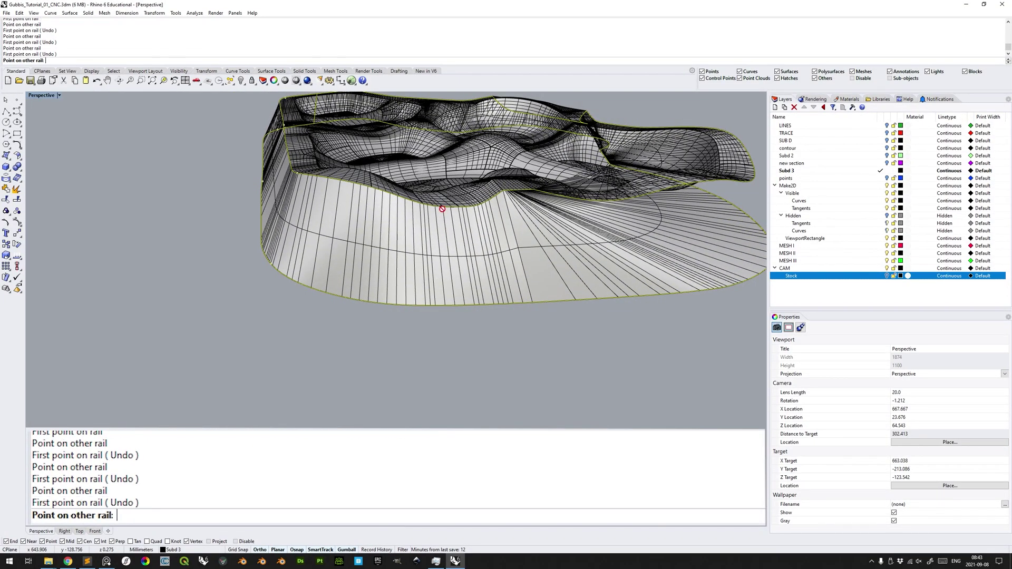
left_click(443, 307)
- Continue with four more slashes pairing top-edge corners with the base outline
right_click_drag(463, 280, 403, 245)
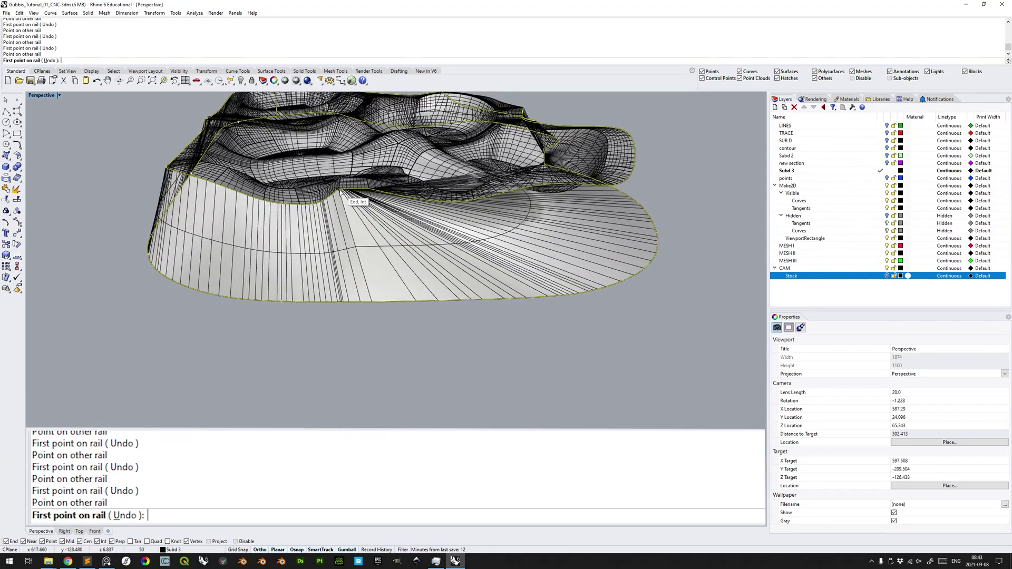
left_click(340, 192)
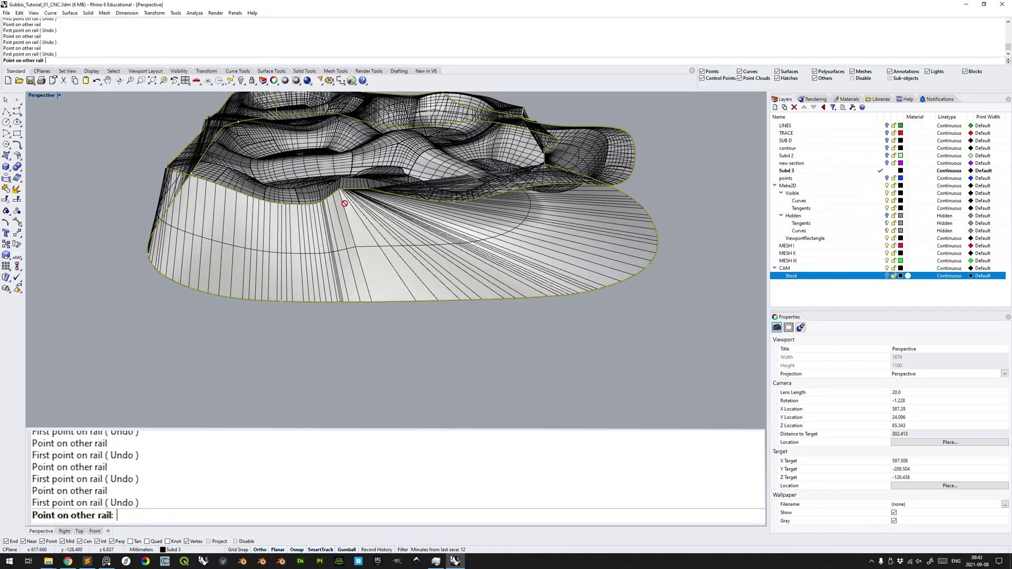
left_click(341, 302)
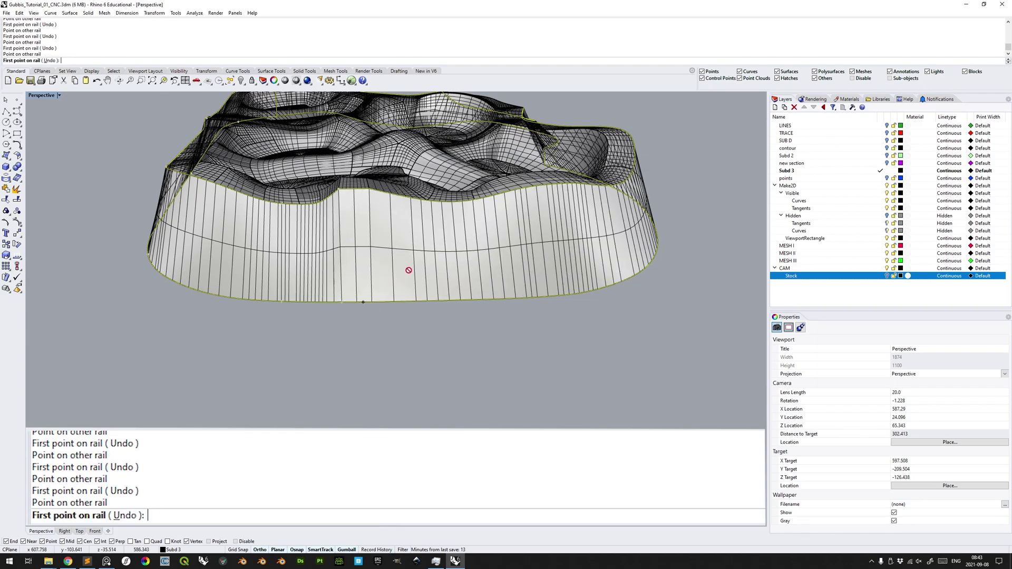
key("shift+Left")
key("shift+Left")
key("shift+Left")
key("shift+Left")
key("shift+Left")
key("shift+Left")
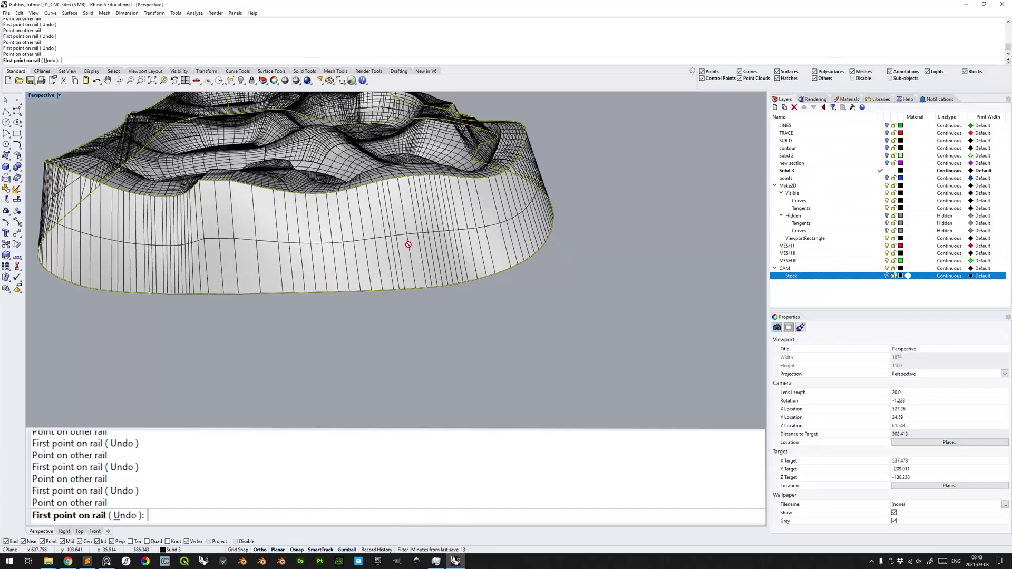
key("Left")
key("Left")
key("Left")
key("Left")
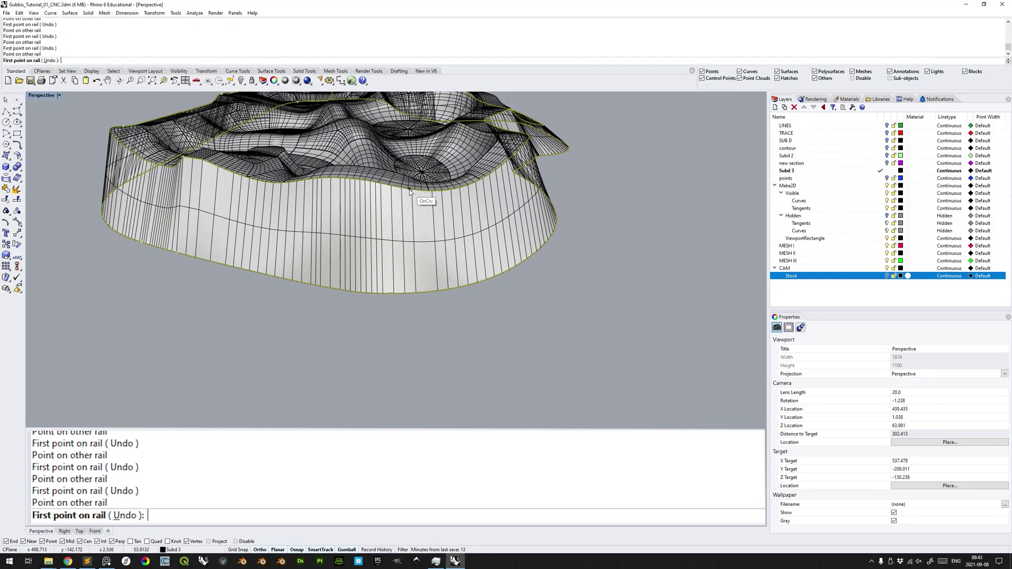
left_click(410, 192)
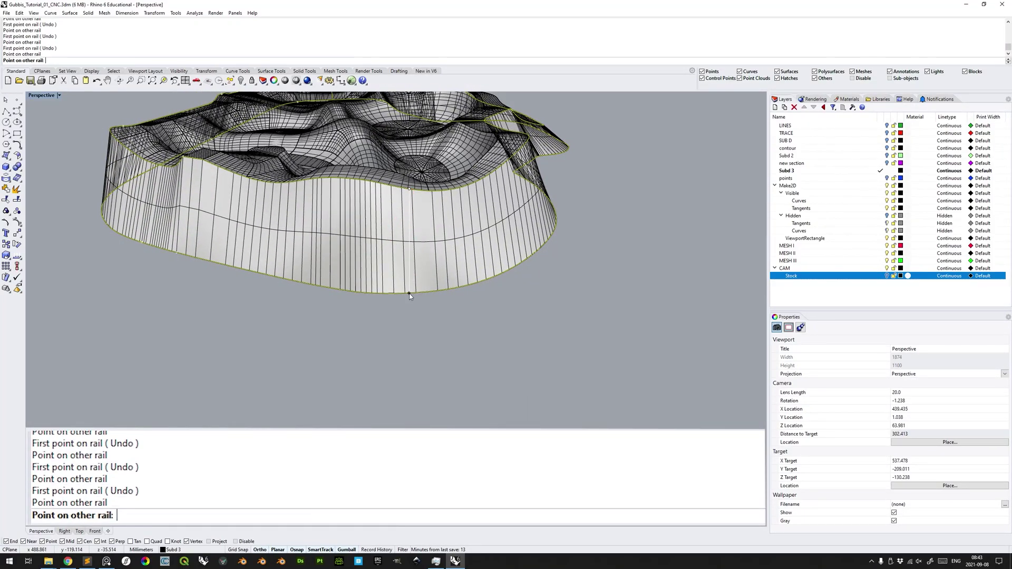
left_click(410, 294)
right_click_drag(479, 262, 437, 256)
left_click(408, 208)
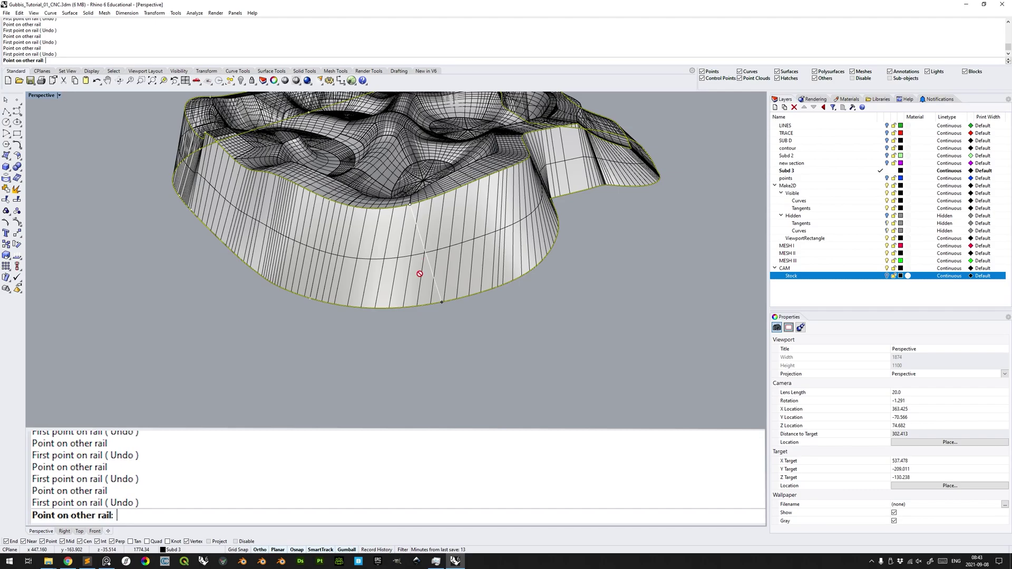
left_click(409, 308)
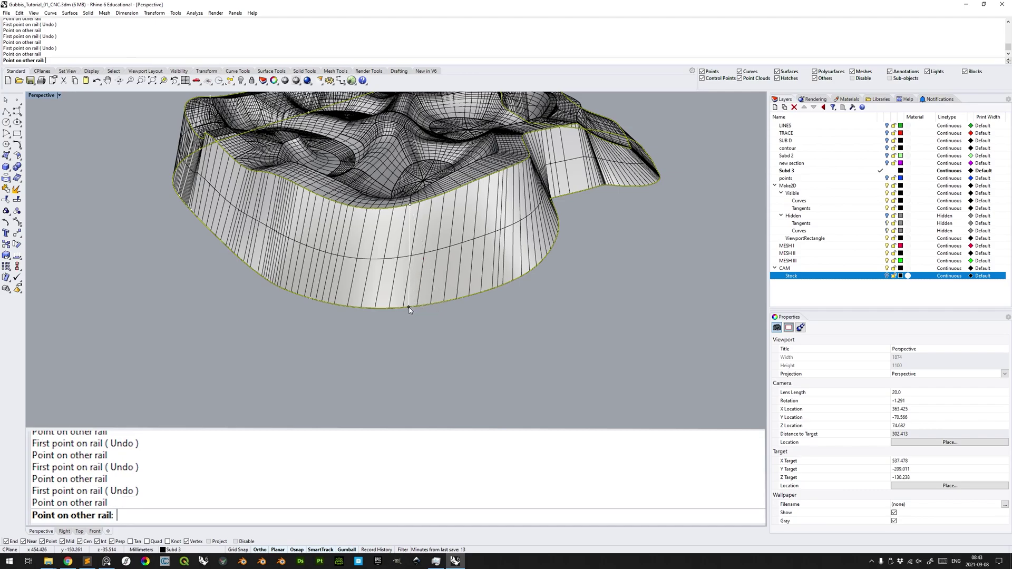
right_click_drag(426, 251, 440, 199)
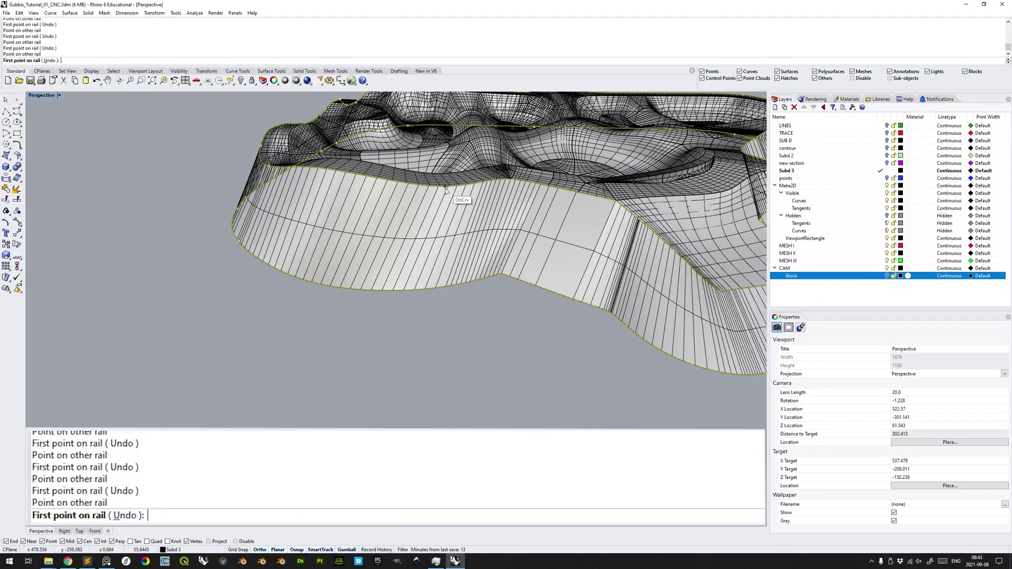
left_click(445, 187)
left_click(441, 289)
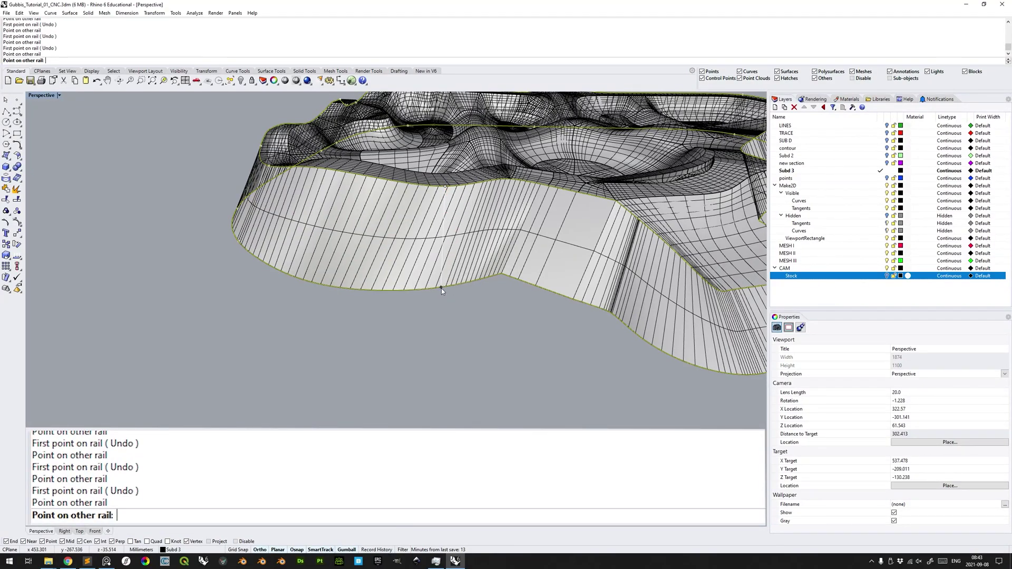
- Add four further slashes around the next stretches of the wall
right_click_drag(457, 253, 421, 203, "shift")
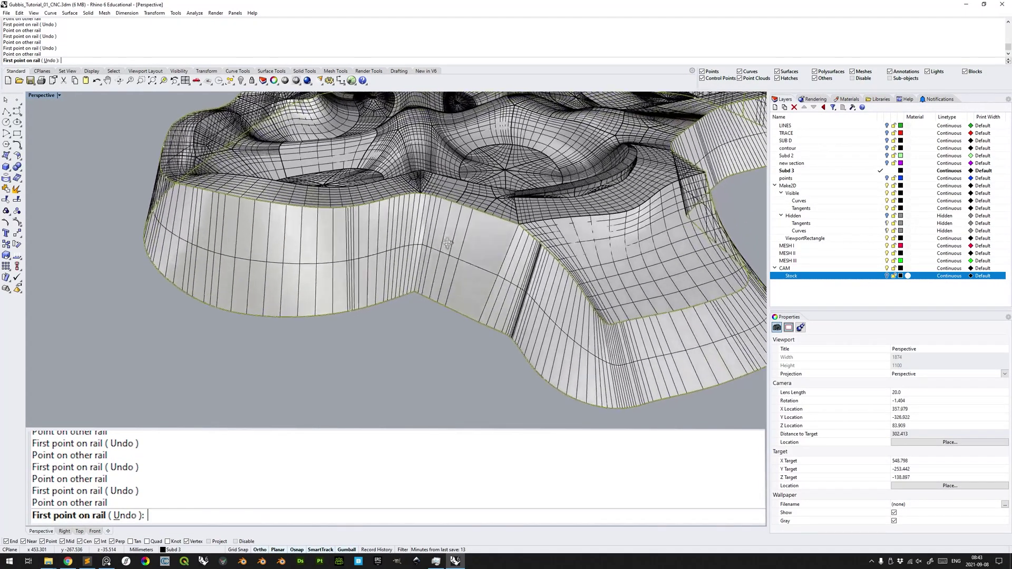
left_click(421, 195)
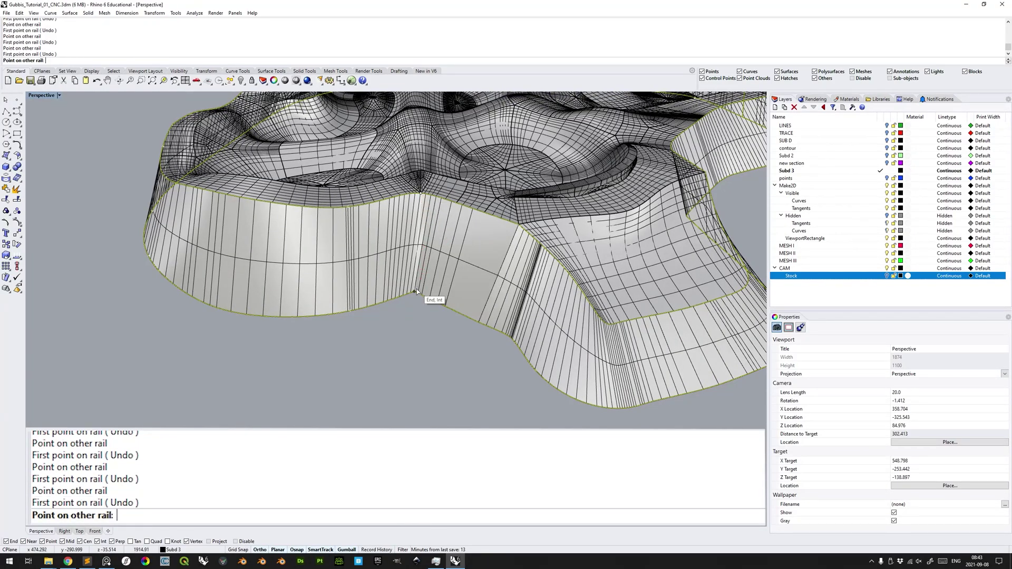
left_click(416, 291)
right_click_drag(493, 293, 458, 244)
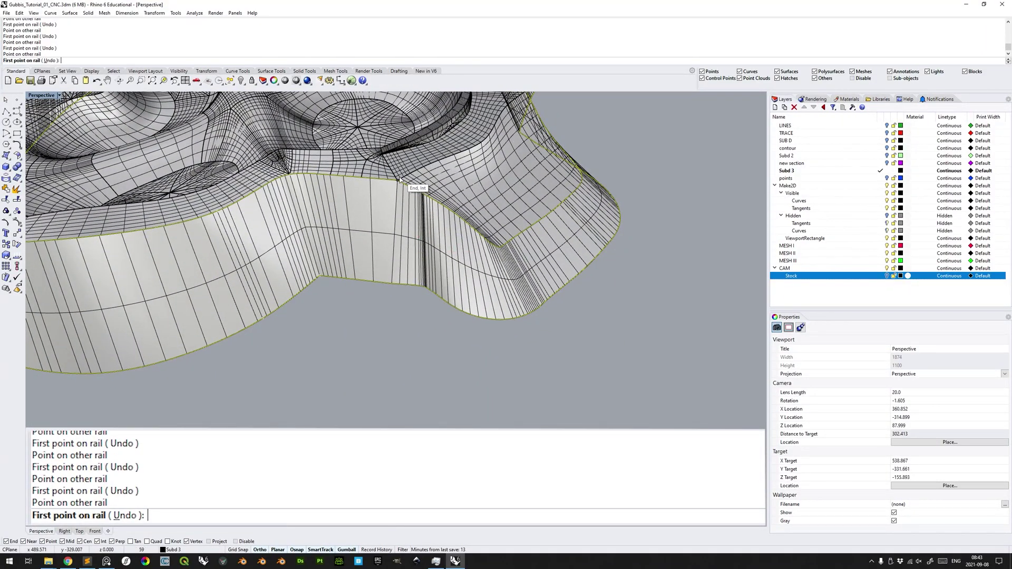
left_click(399, 180)
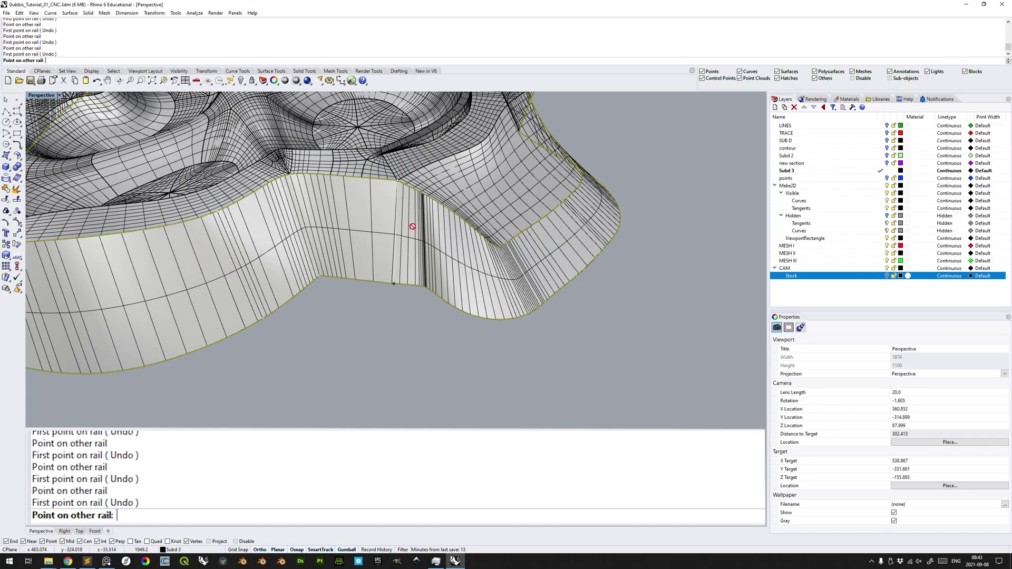
left_click(413, 285)
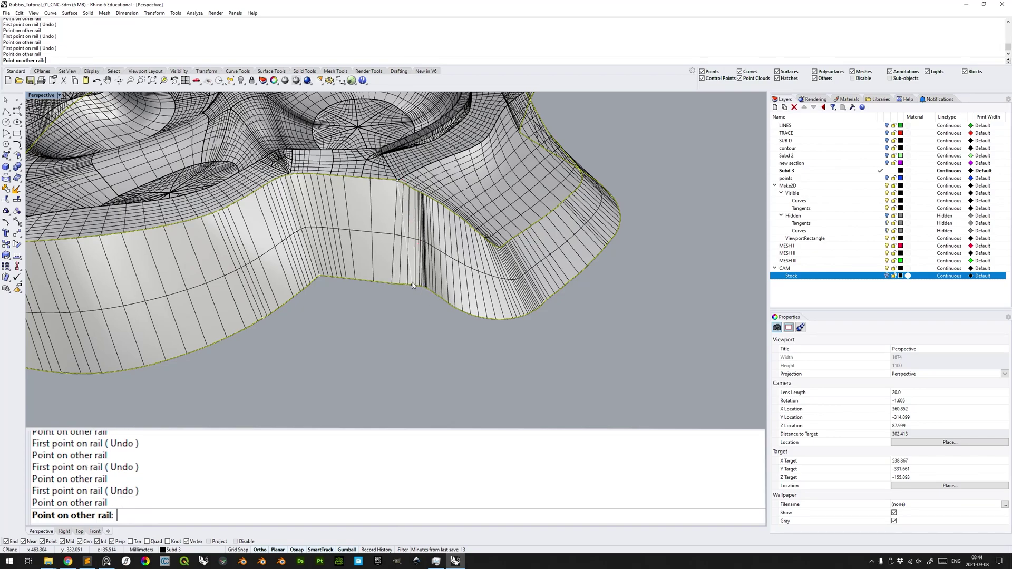
right_click_drag(421, 287, 422, 210)
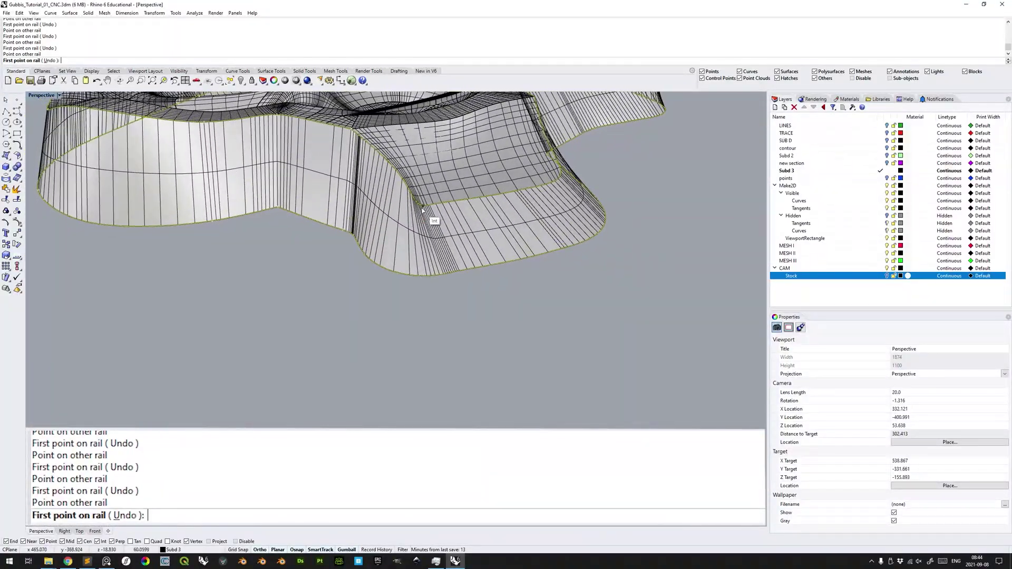
left_click(421, 207)
left_click(414, 274)
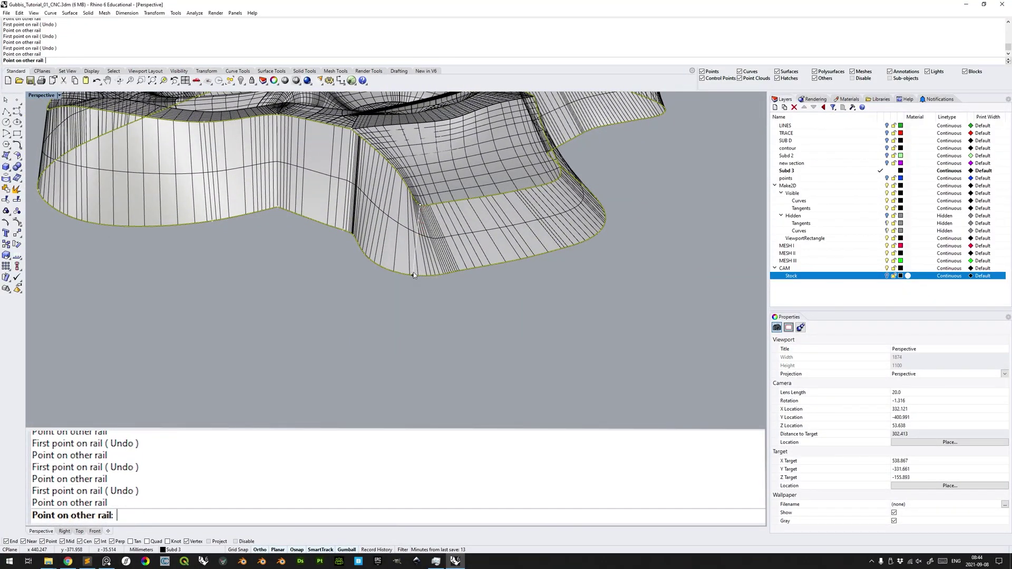
right_click_drag(421, 275, 406, 245)
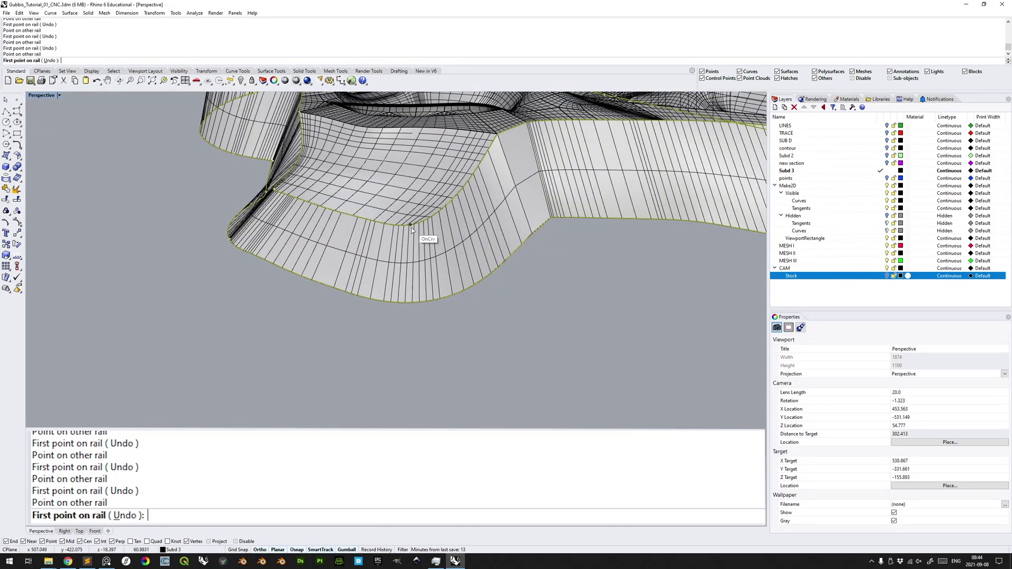
right_click_drag(476, 251, 435, 249)
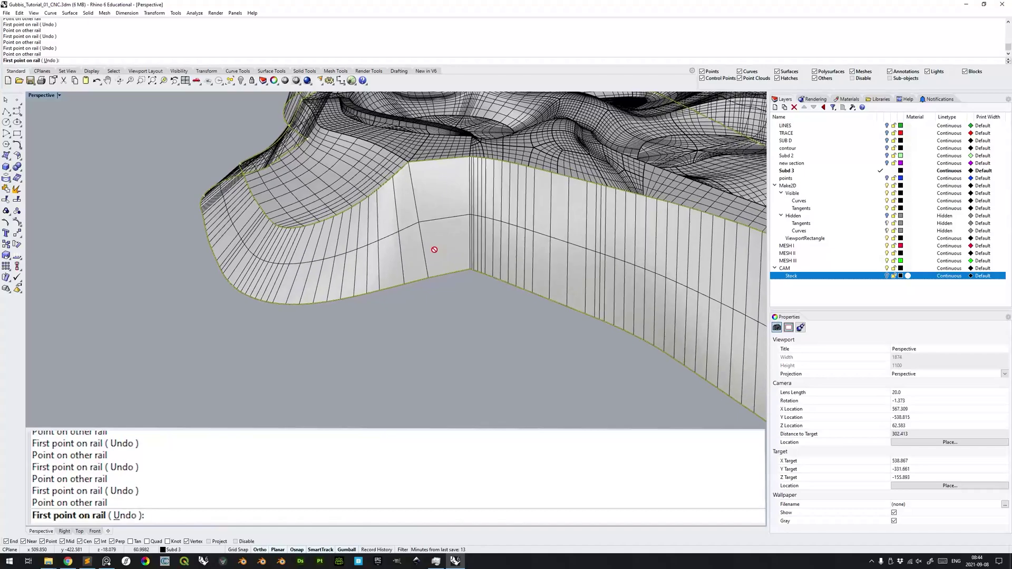
left_click(409, 164)
left_click(411, 279)
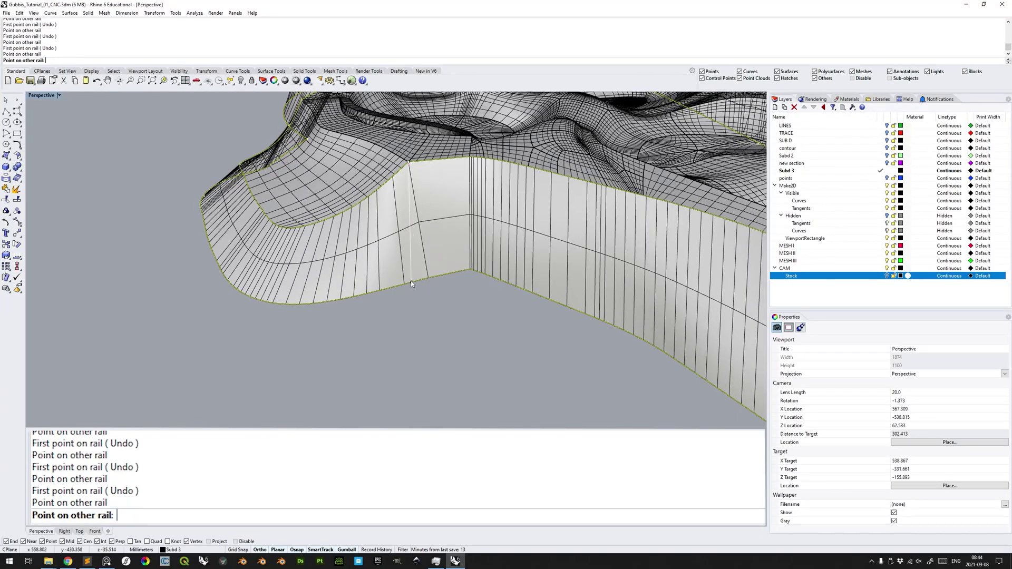
- Place the final two slashes to complete the ring around the terrain
right_click_drag(457, 257, 455, 248)
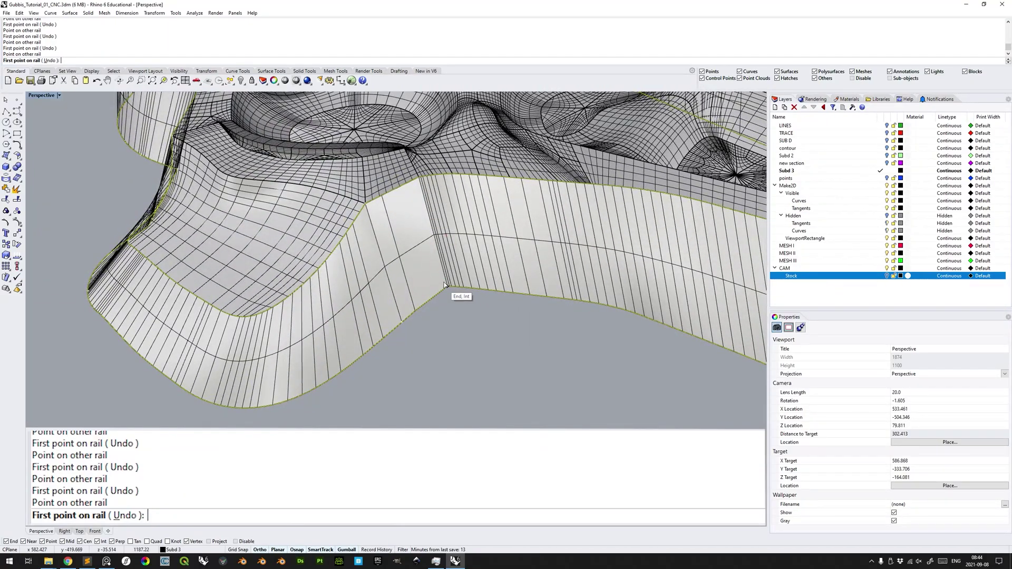
right_click_drag(622, 310, 470, 245, "shift")
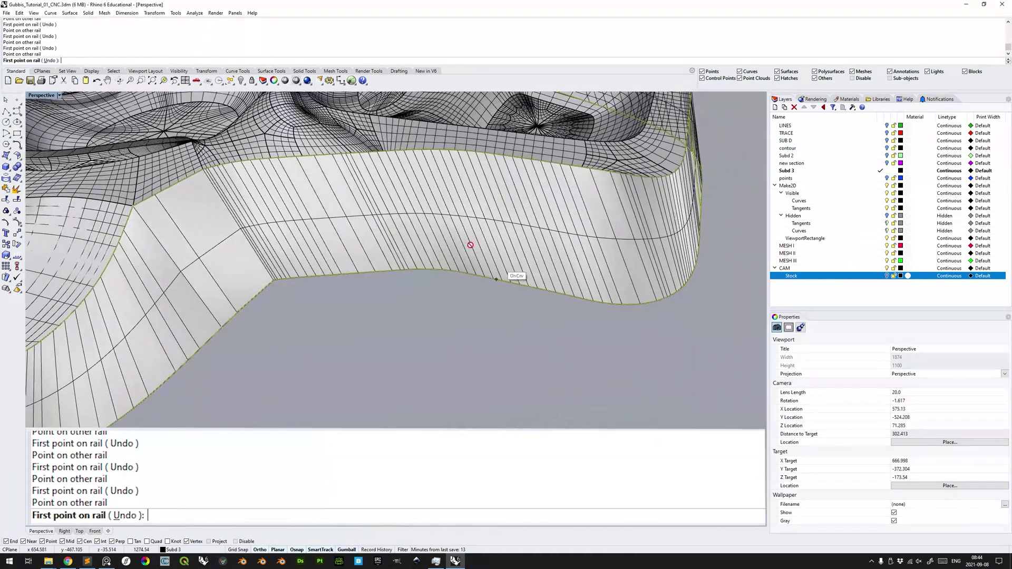
left_click(433, 149)
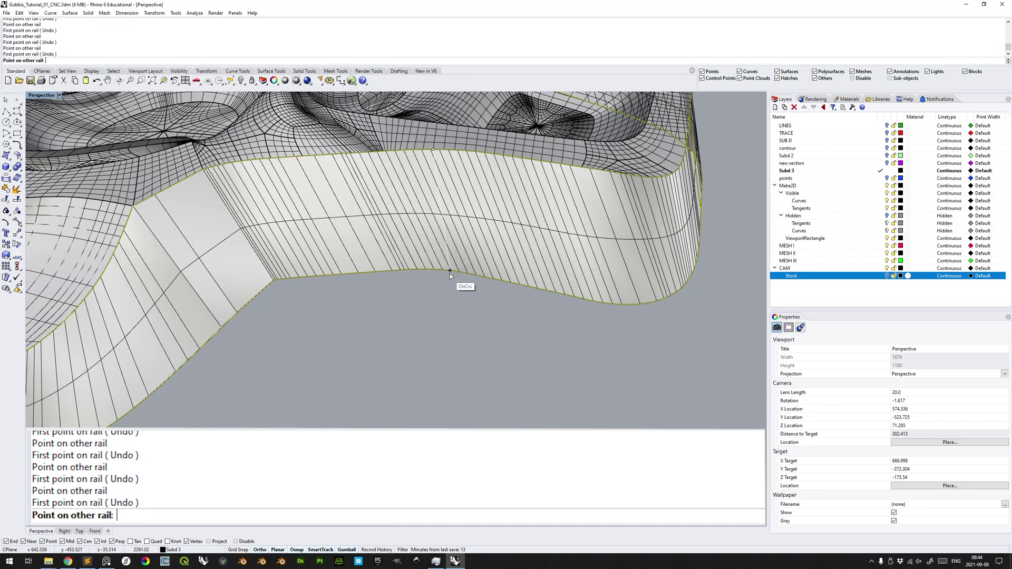
left_click(450, 274)
scroll(560, 250, "down", 2)
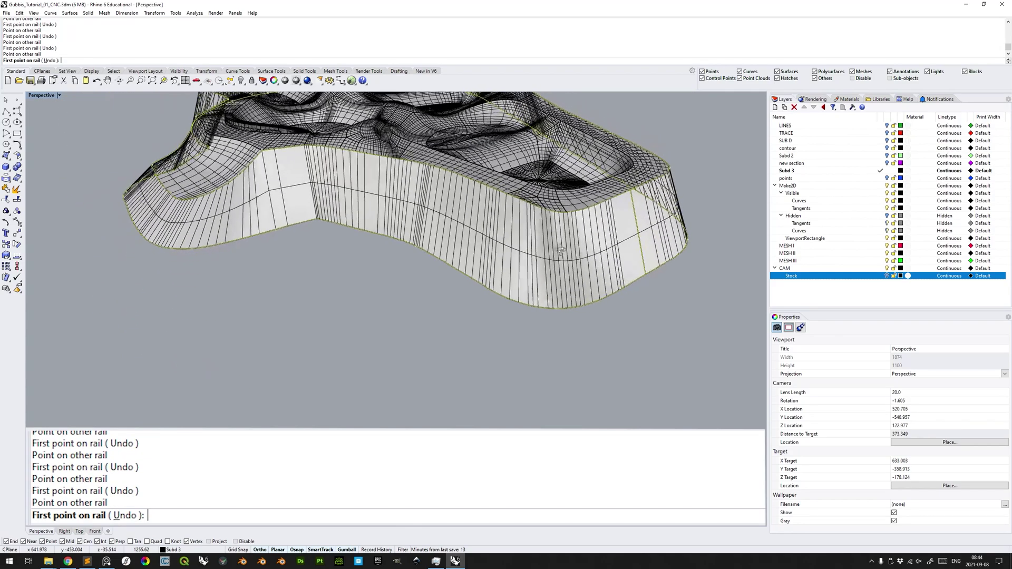
right_click_drag(560, 250, 464, 217)
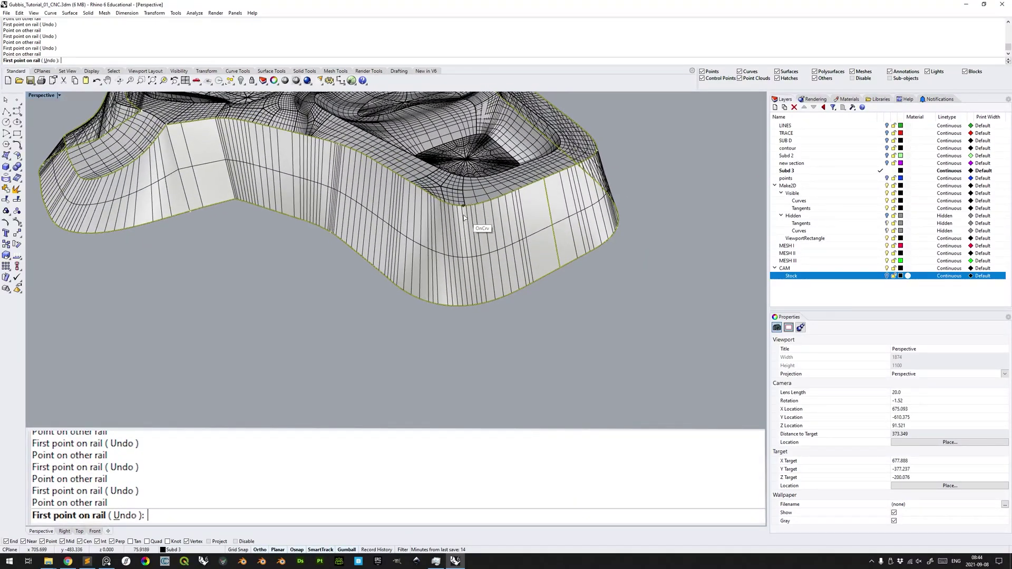
left_click(454, 205)
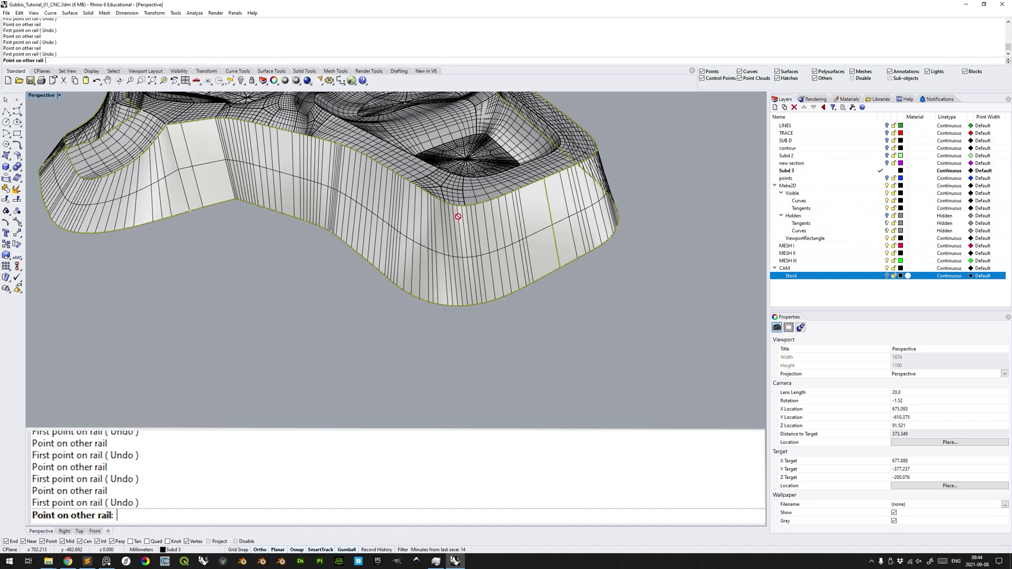
left_click(454, 304)
- Open Sweep 2 Rail Options and accept them to build the sloped skirt surface
right_click_drag(454, 305, 346, 300)
right_click(559, 310)
right_click_drag(312, 352, 463, 352)
left_click(499, 349)
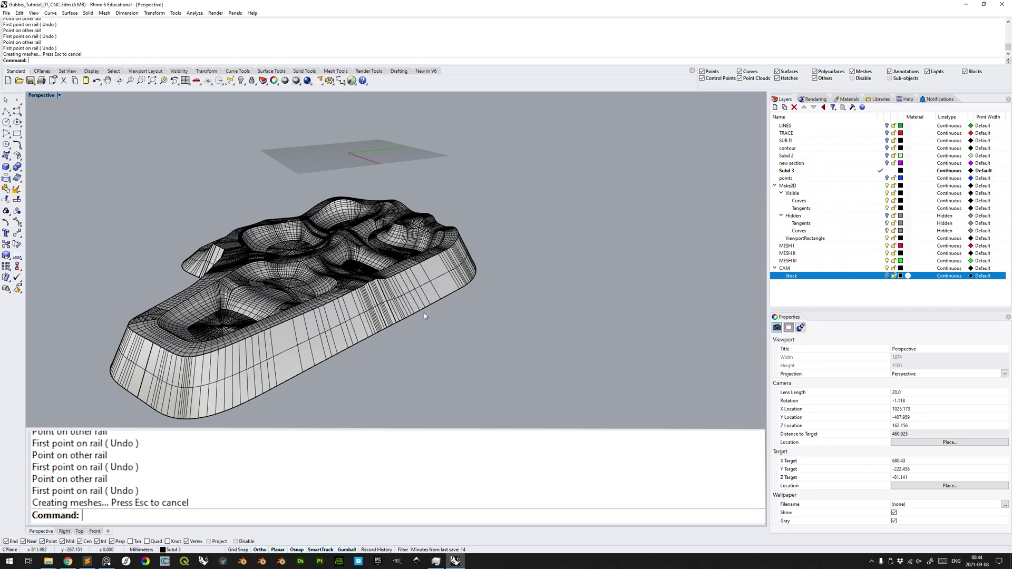
- Join the swept side surface and the terrain top surface into one polysurface
right_click_drag(423, 315, 501, 263)
left_click(501, 264)
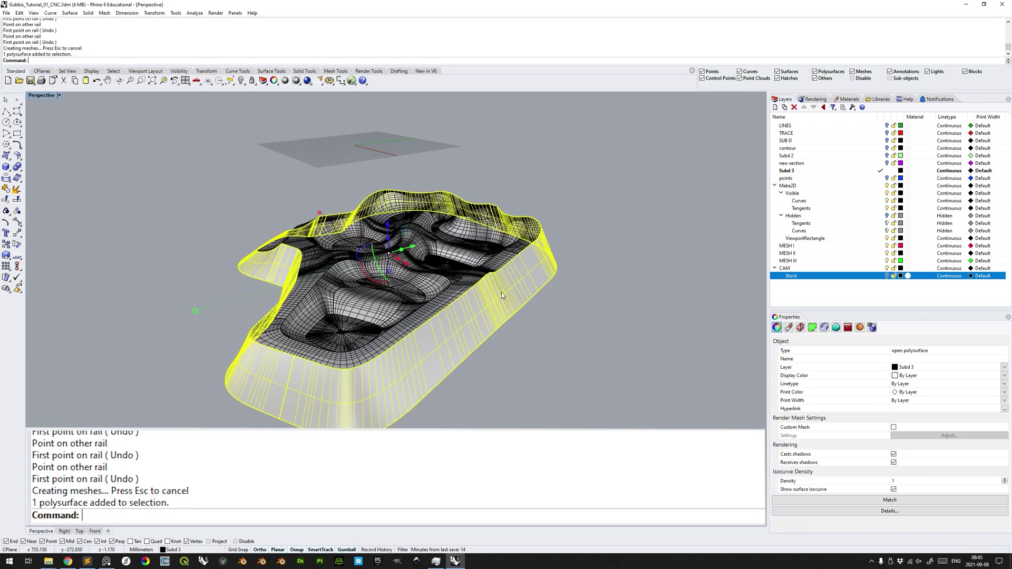
left_click(501, 264, "shift")
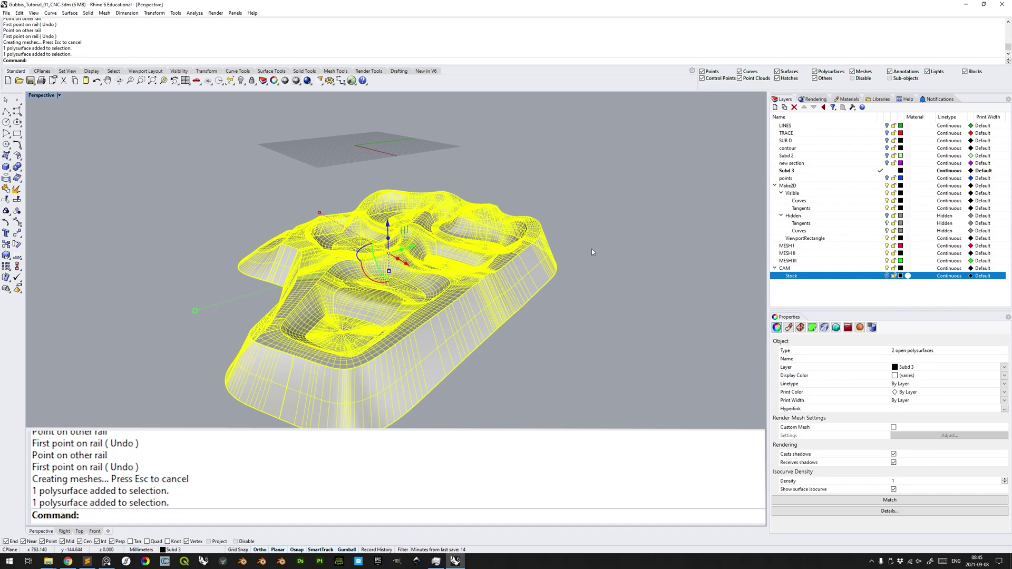
key("ctrl+j")
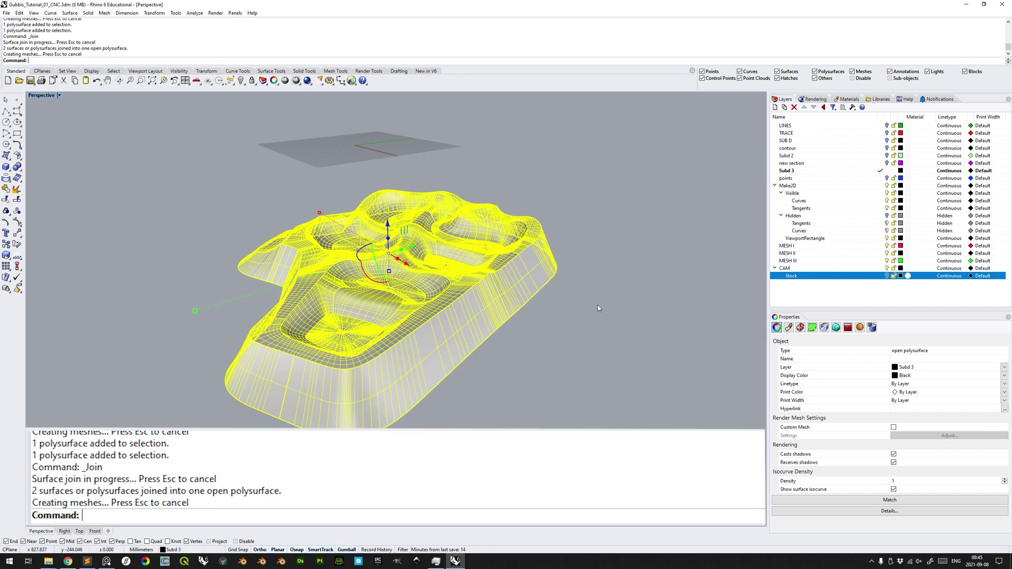
- Cap the open bottom so the terrain becomes a closed solid
right_click_drag(596, 302, 608, 255)
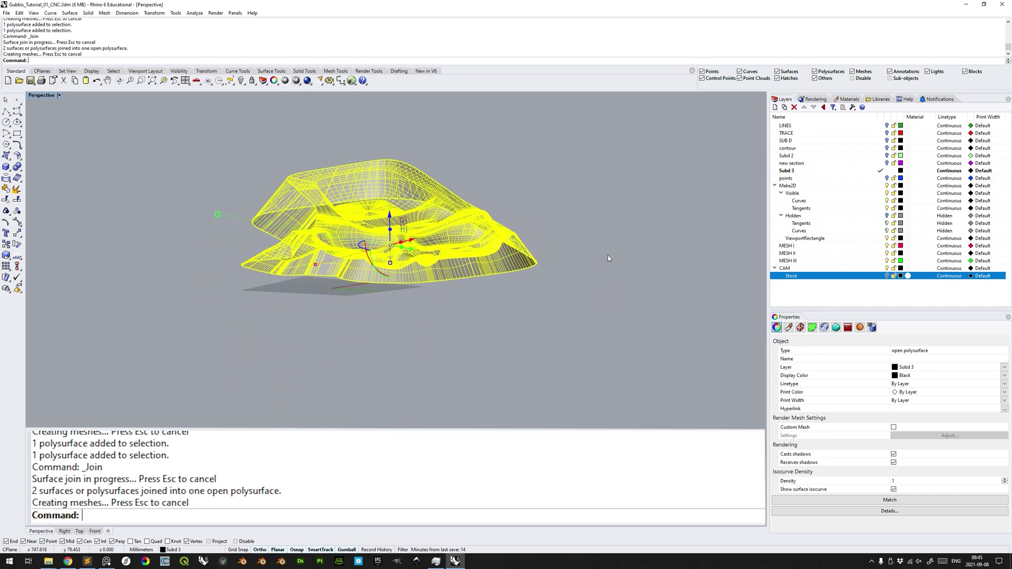
type("Cap")
key("Return")
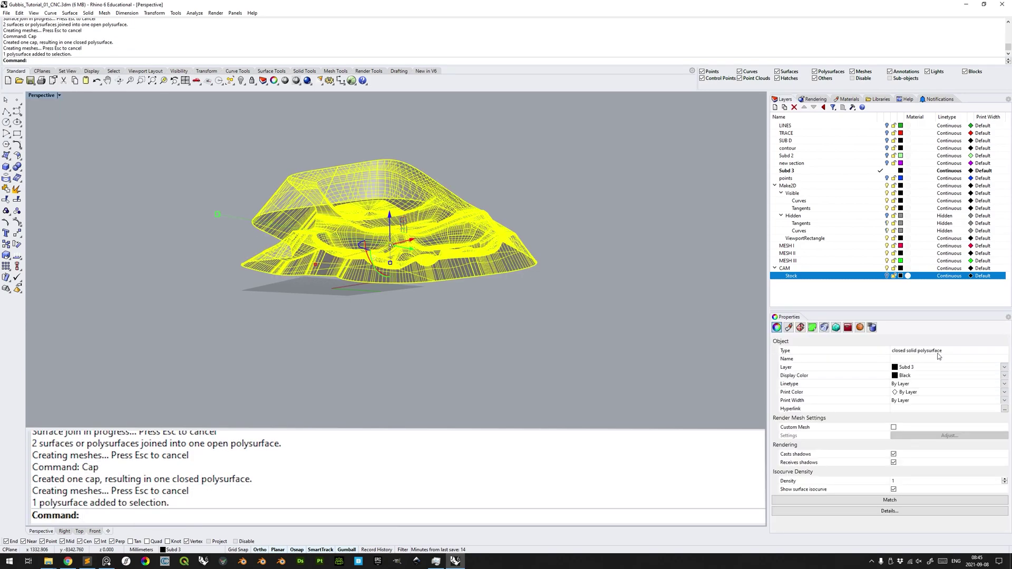
right_click_drag(588, 206, 590, 258)
- Show the Stock box to compare it with the terrain, then hide the Stock layer again
left_click(887, 275)
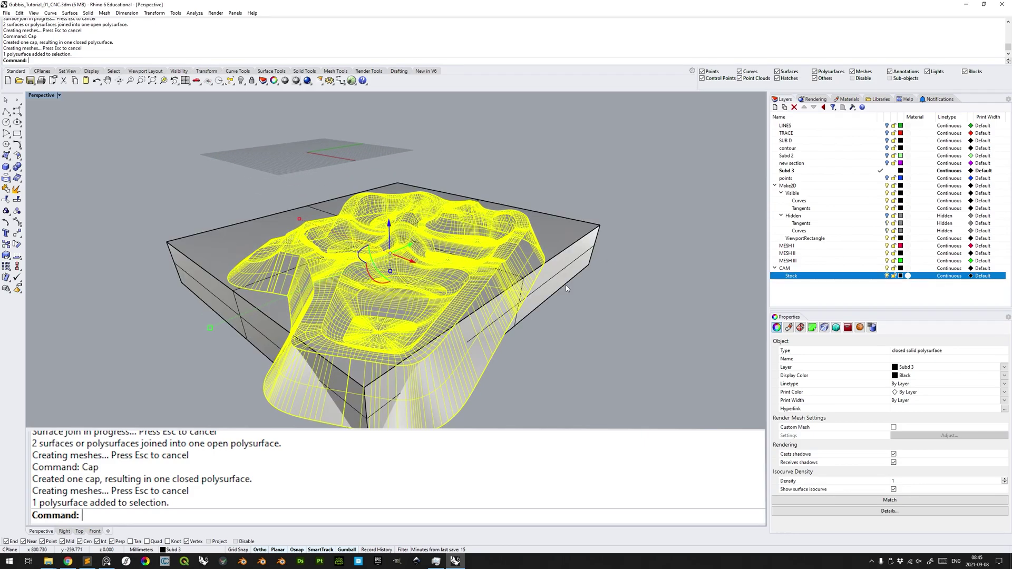
mouse_move(589, 290)
right_mouse_down()
mouse_move(594, 323)
mouse_move(582, 283)
mouse_move(581, 298)
mouse_move(570, 288)
right_mouse_up()
scroll(582, 284, "down", 5)
scroll(576, 296, "up", 6)
scroll(569, 289, "down", 4)
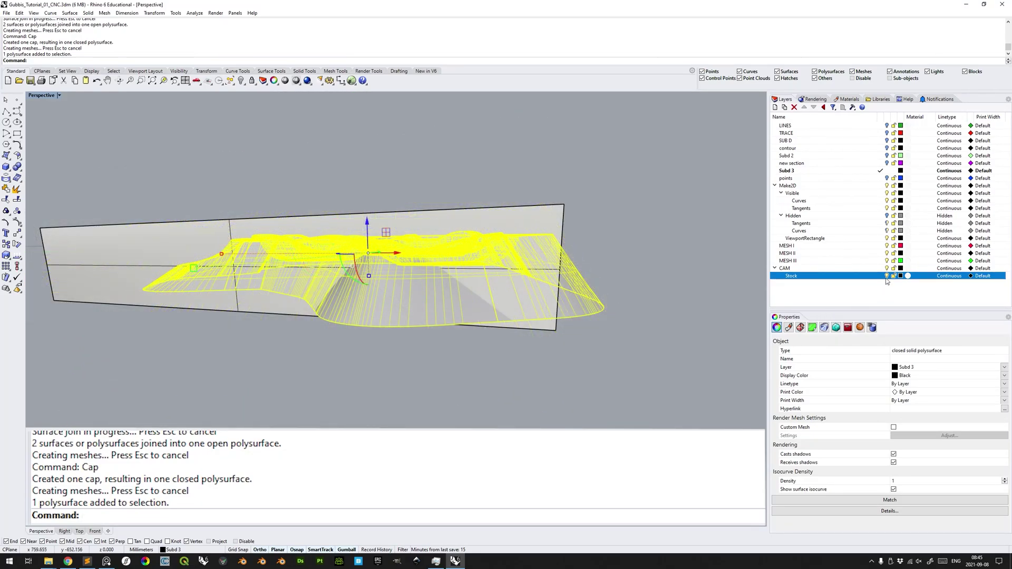
left_click(886, 275)
right_click_drag(516, 287, 535, 303)
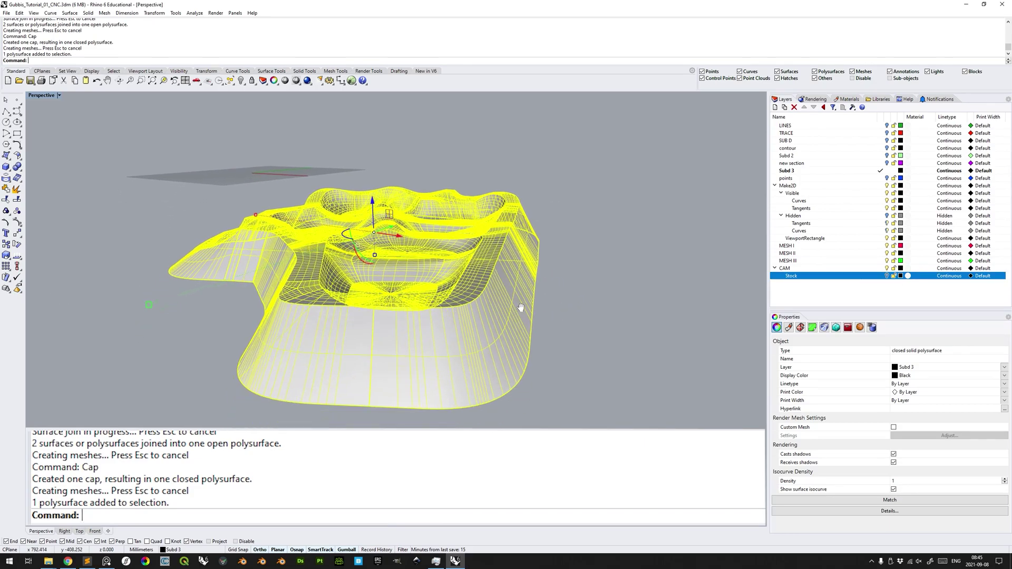
scroll(538, 304, "up", 3)
- Create a 369.073 × 404.921 × 45 mm solid bounding box around the terrain
type("BoundingBox")
key("Return")
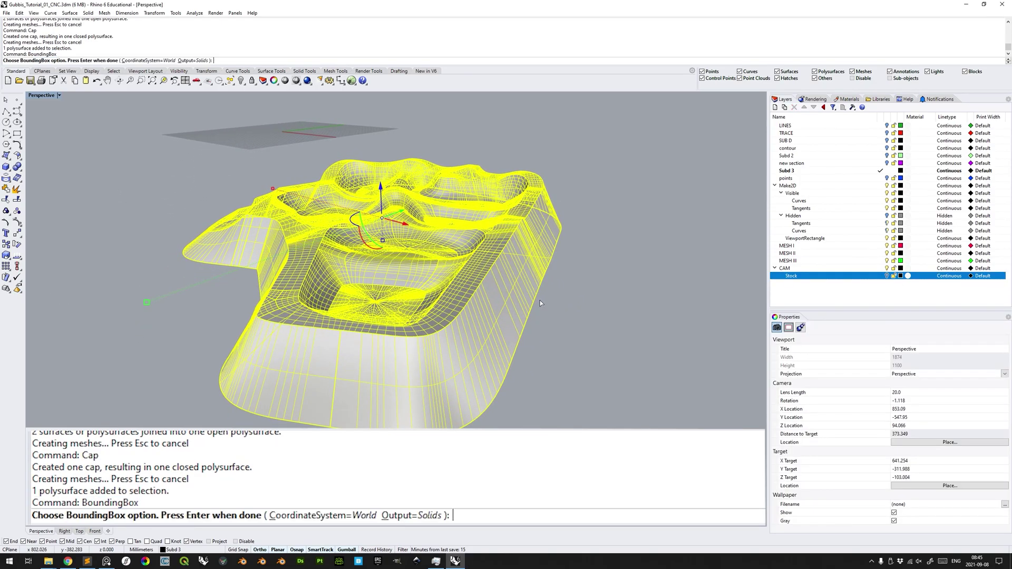
key("Return")
scroll(539, 301, "up", 2)
right_click_drag(540, 300, 527, 316)
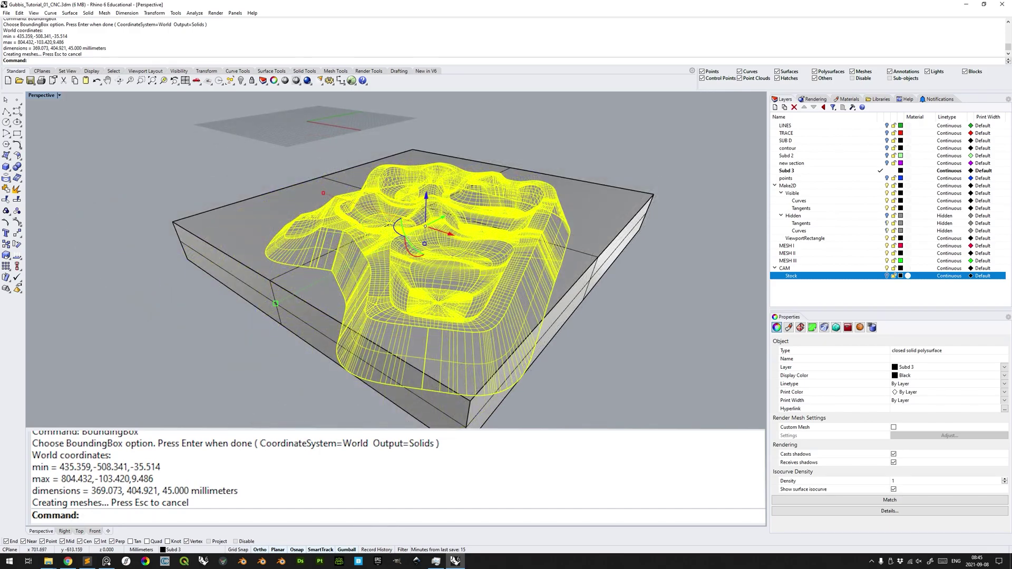
left_click(79, 531)
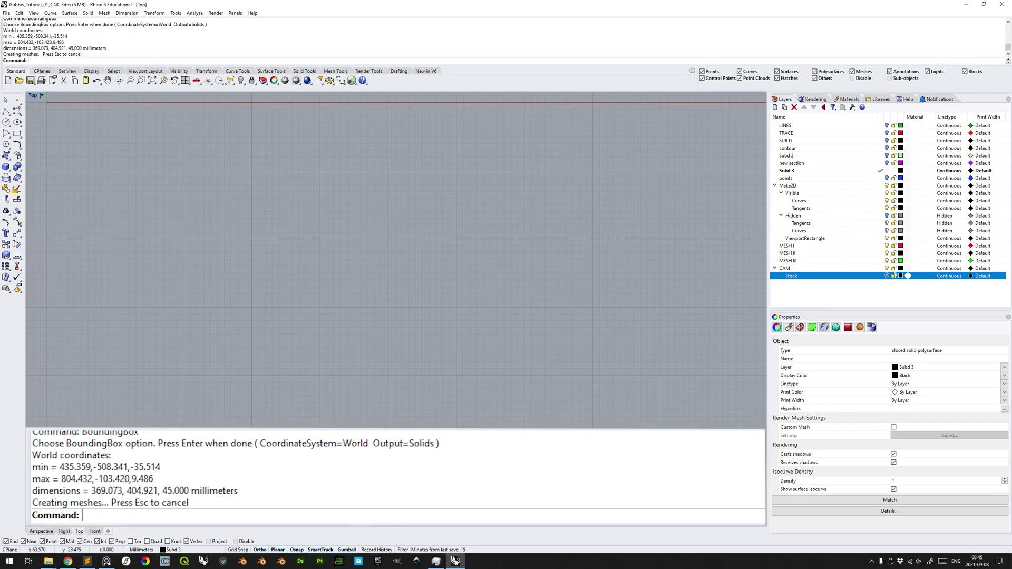
- Rotate the bounding box in the Top view until its sides match the terrain's slanted edge
type("ZS")
key("Return")
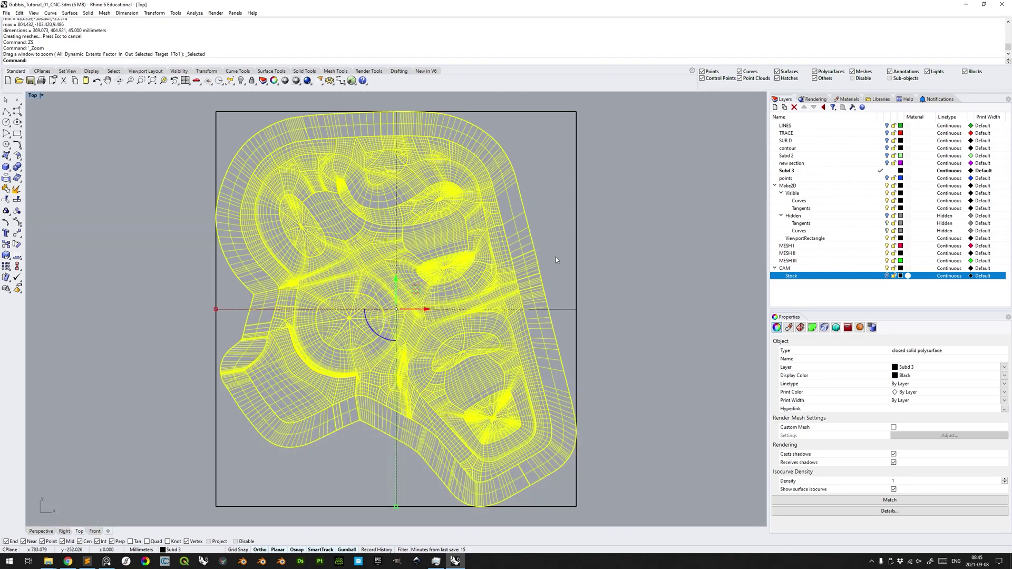
left_click(574, 309)
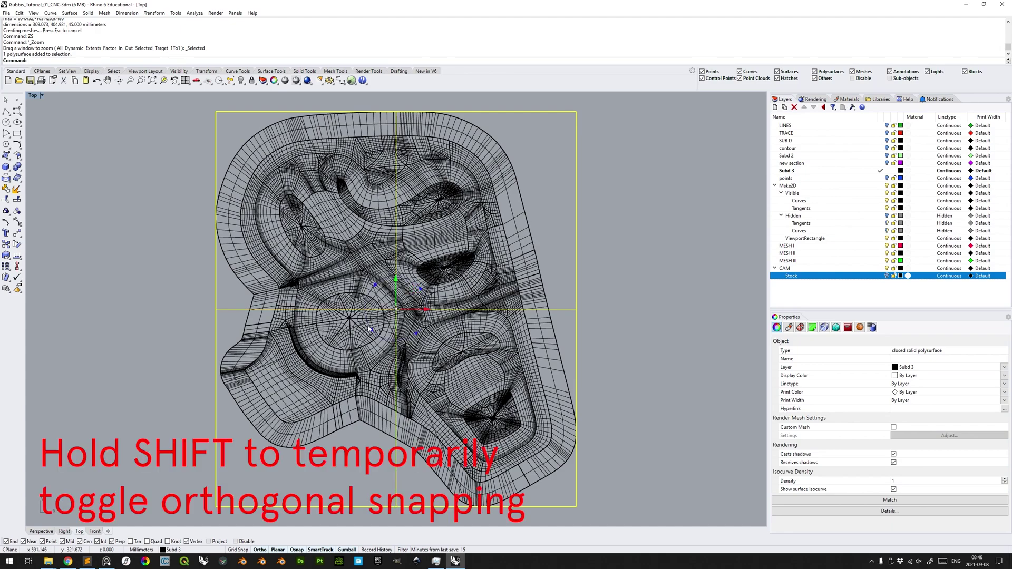
left_click_drag(369, 327, 408, 314)
left_click_drag(204, 350, 214, 353)
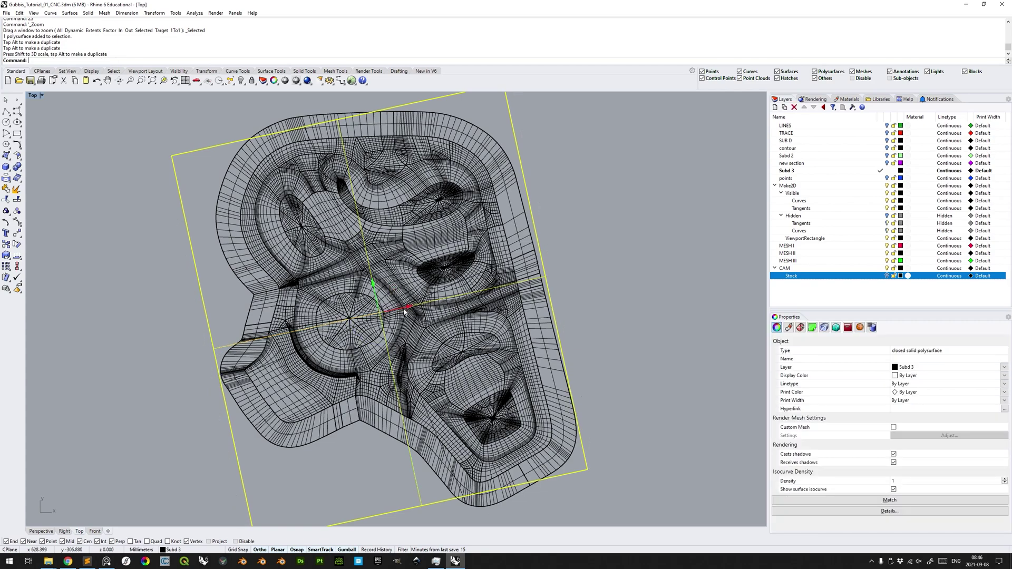
left_click_drag(405, 311, 403, 312)
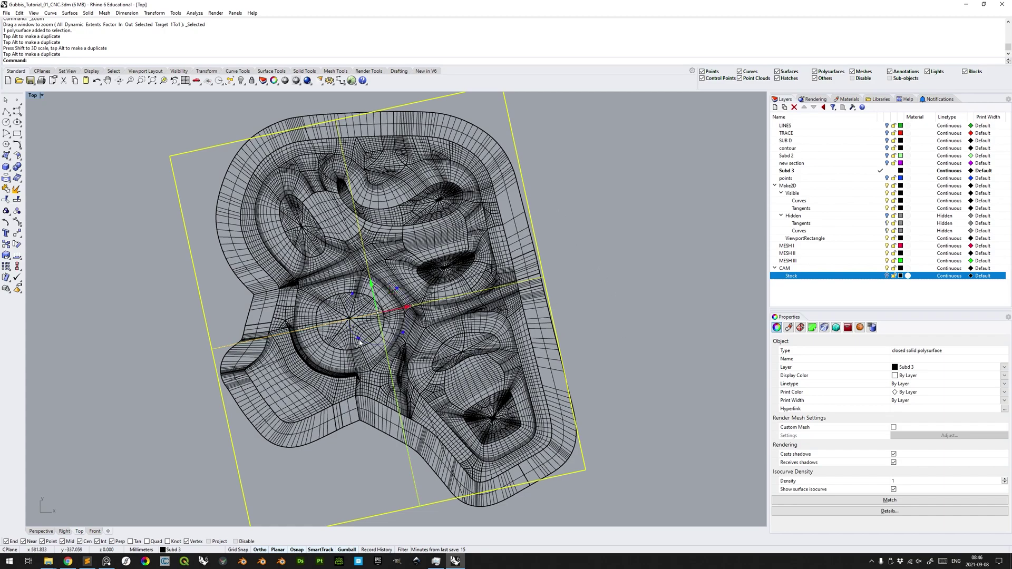
left_click_drag(359, 342, 359, 347)
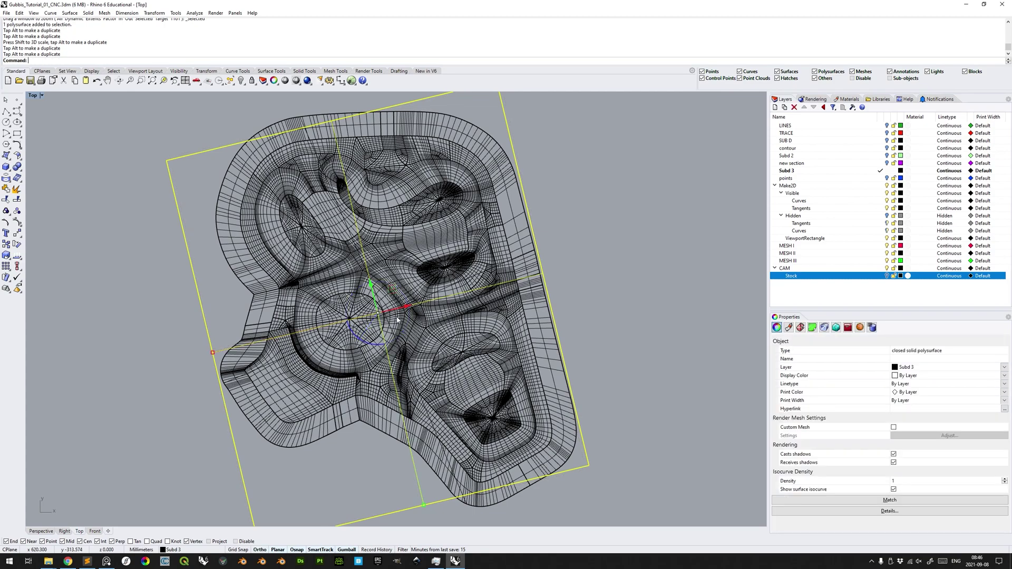
left_click_drag(213, 352, 216, 355)
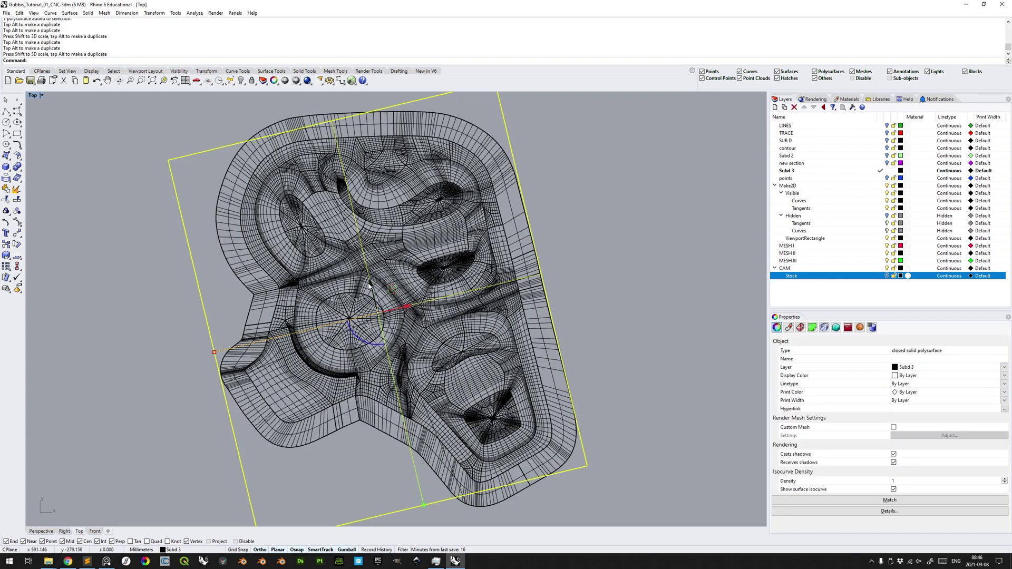
left_click_drag(423, 506, 436, 521)
left_click_drag(372, 289, 373, 293)
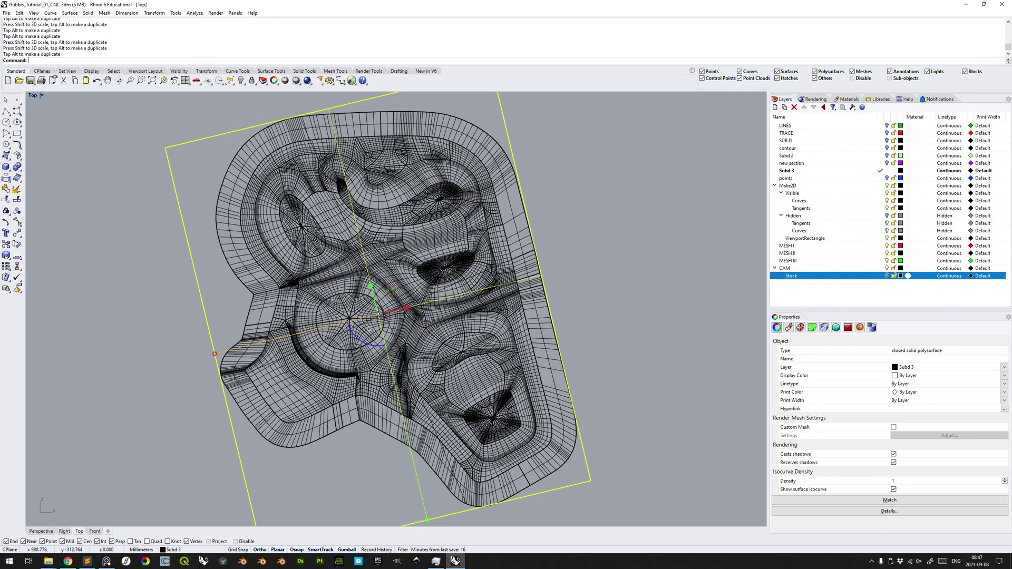
- Rotate the terrain and box together about a box corner so the box sits square
scroll(587, 261, "up", 1)
scroll(587, 261, "down", 3)
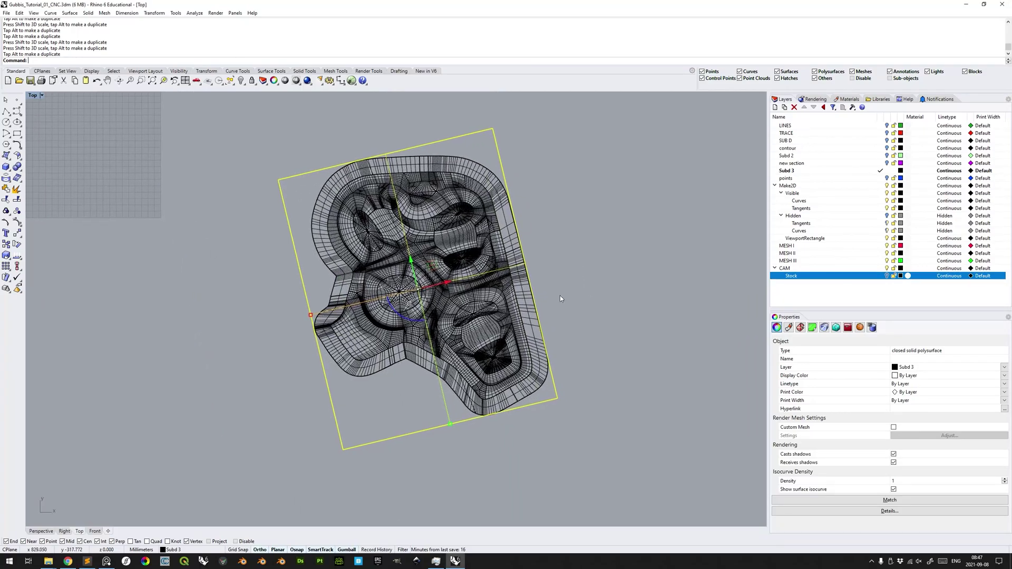
left_click(489, 301, "shift")
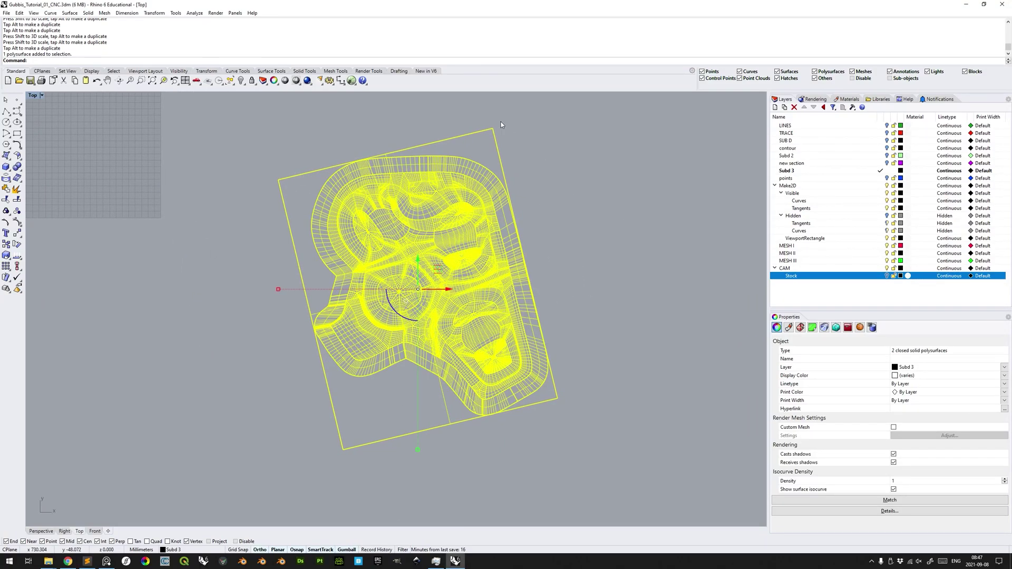
type("rotate")
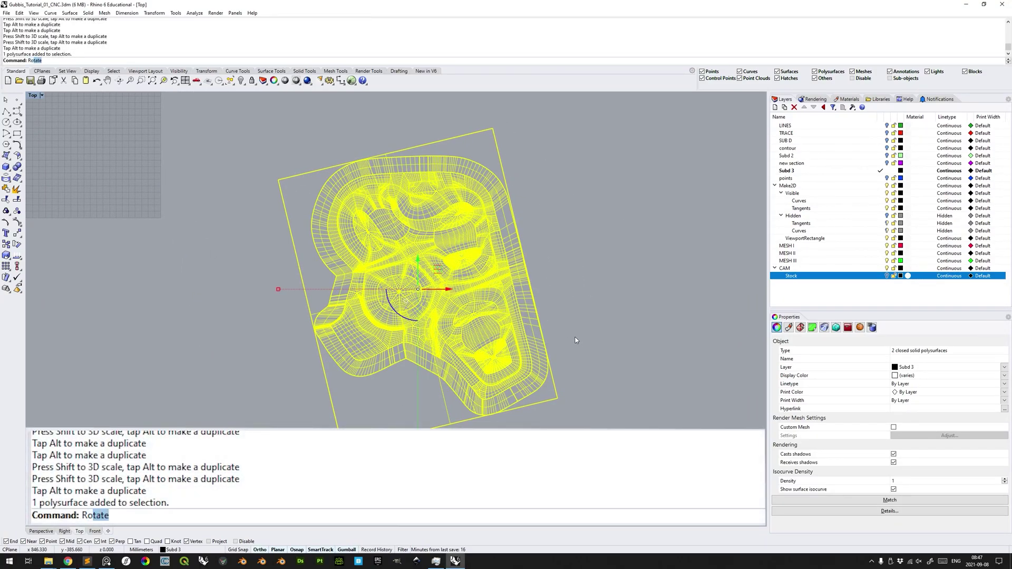
key("Return")
left_click(557, 399)
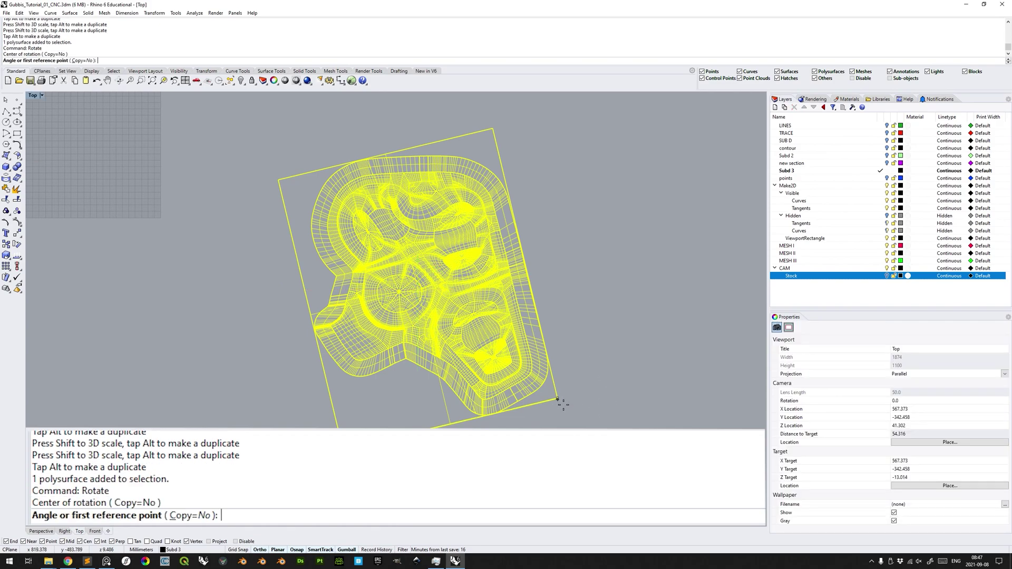
left_click(494, 130)
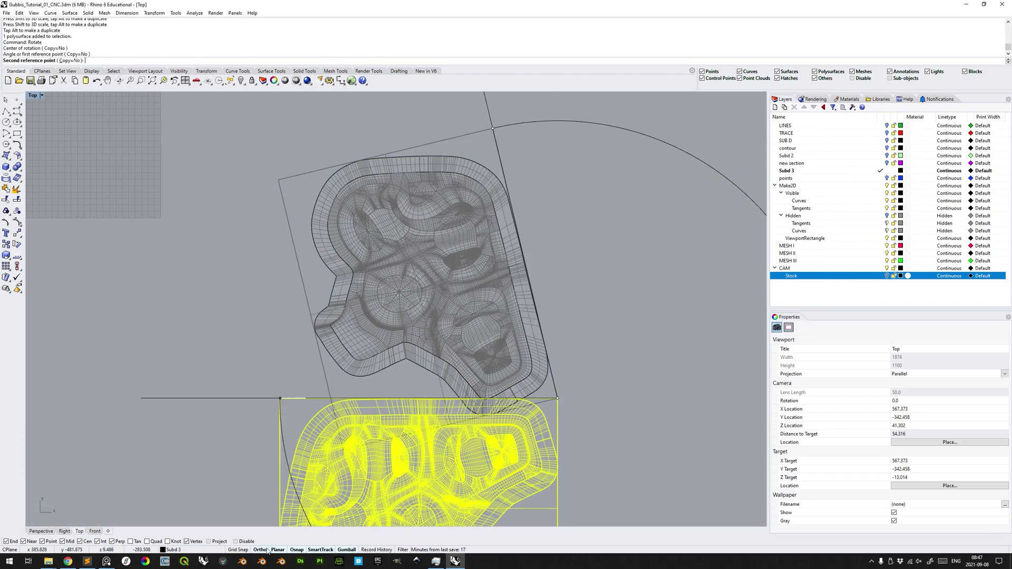
left_click(663, 407)
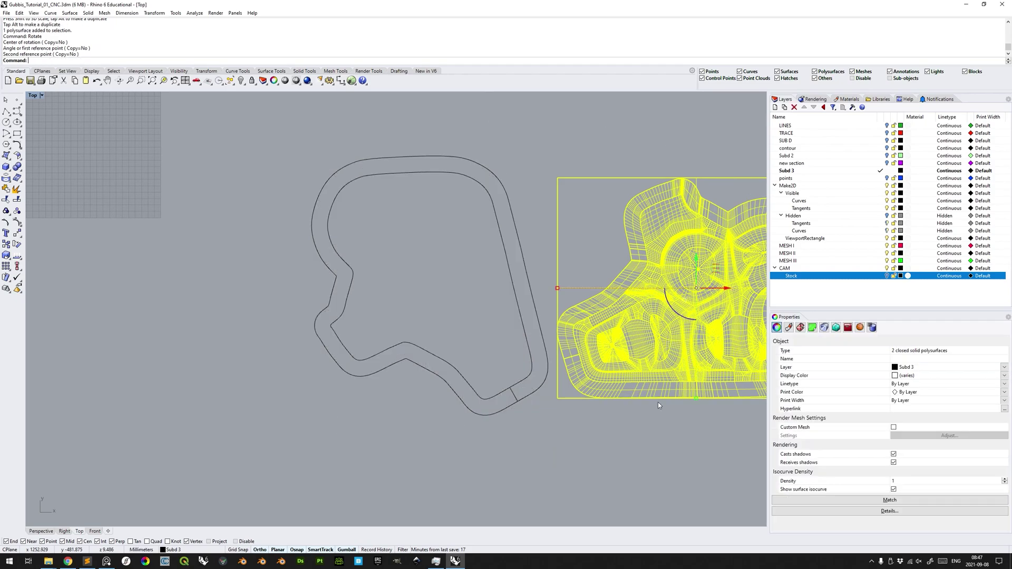
right_click_drag(691, 363, 549, 345)
- Delete the three leftover outline curves
key("Escape")
left_click_drag(385, 139, 243, 406)
key("Delete")
key("ctrl+a")
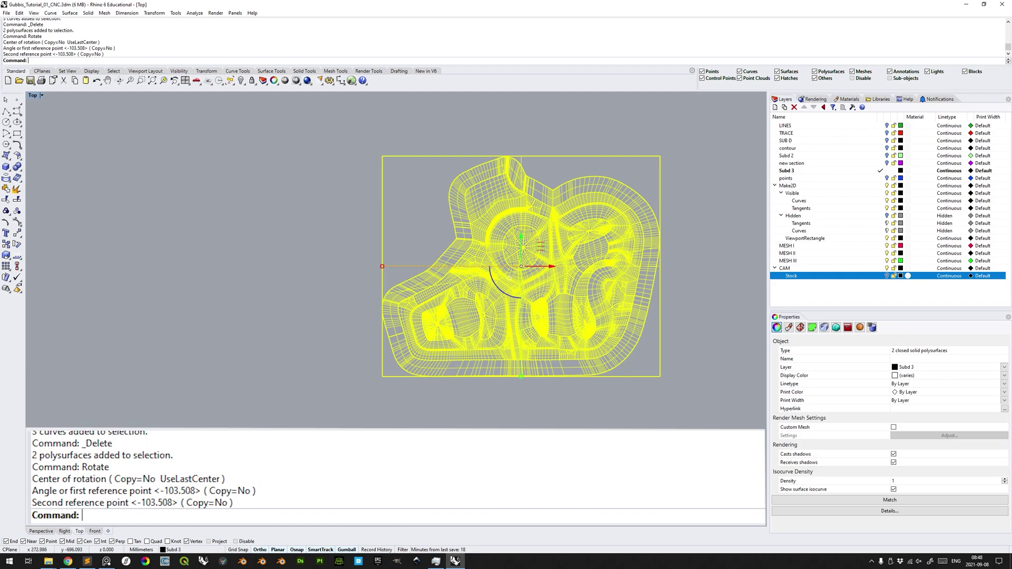
- In Perspective, delete the outdated rotated box, keeping only the squared terrain solid
left_click(38, 531)
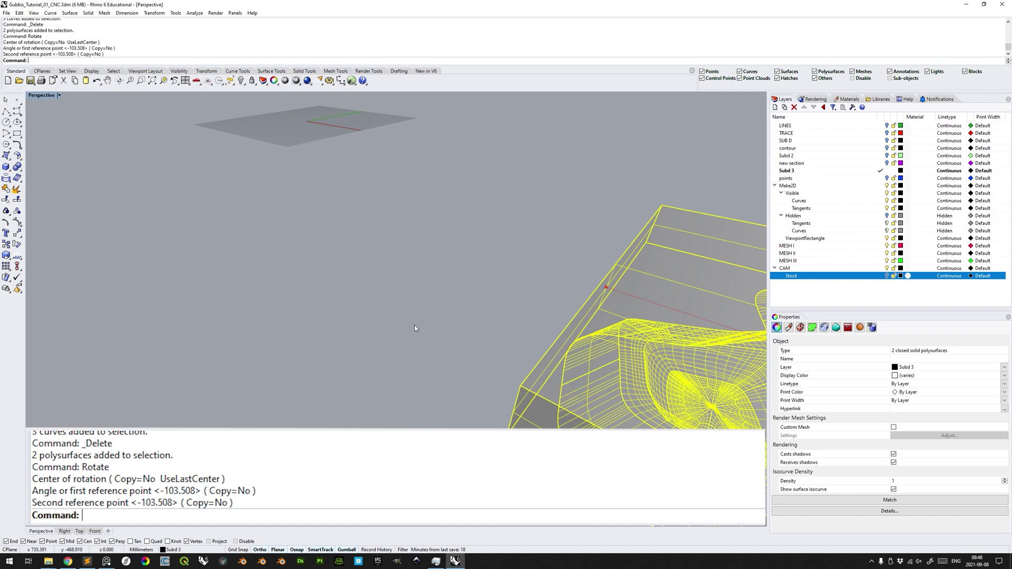
type("ZS")
key("Return")
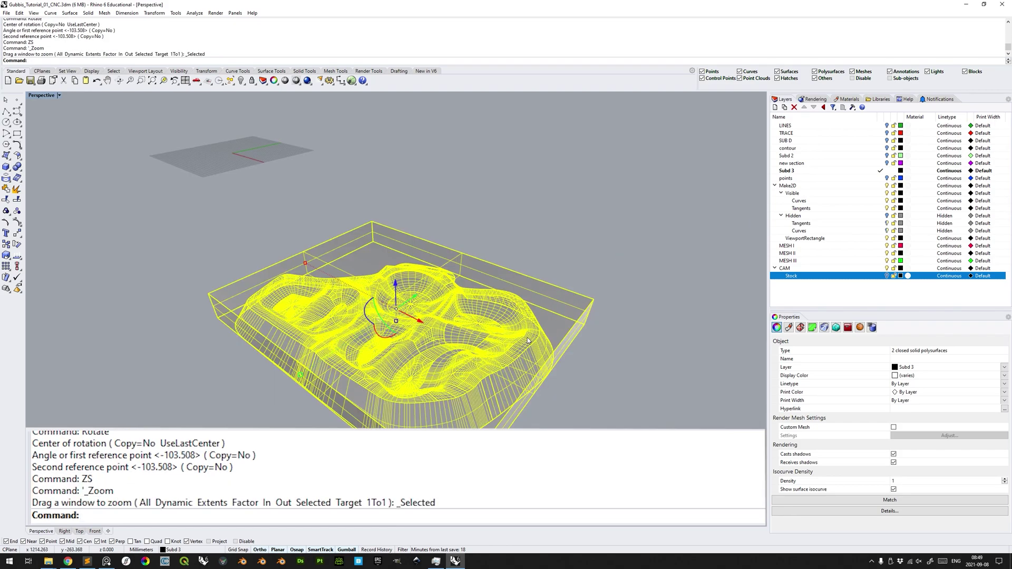
left_click(596, 296)
key("Delete")
key("ctrl+z")
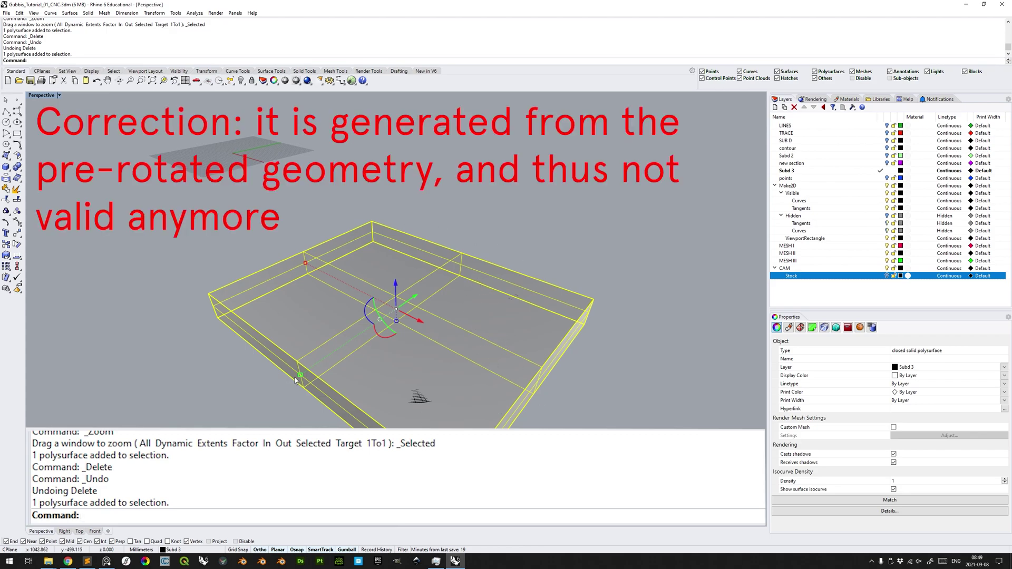
key("Delete")
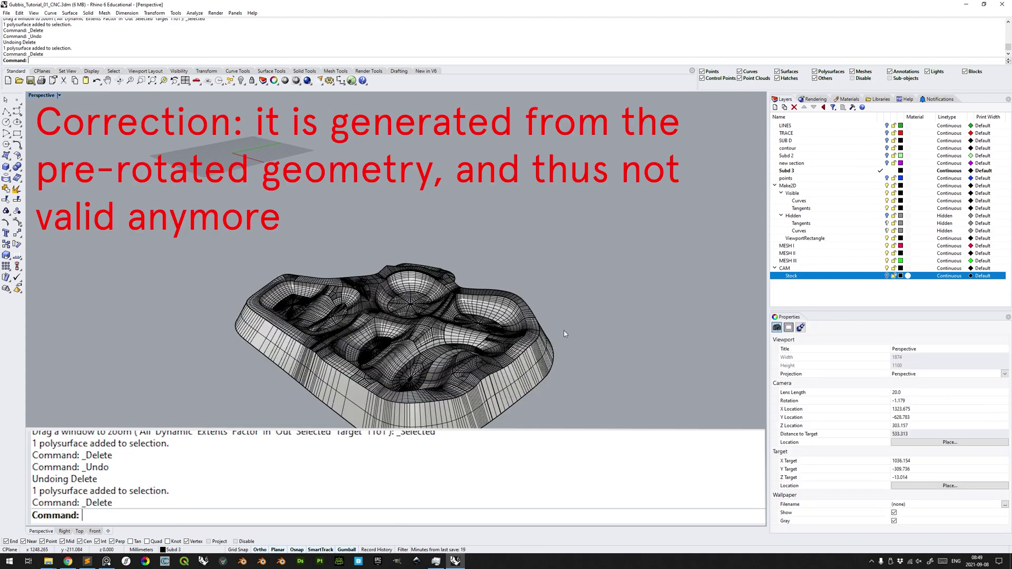
left_click(519, 345)
- Create a new 433.398 × 342.824 × 45 mm bounding box around the rotated terrain
type("BoundingBox")
key("Return")
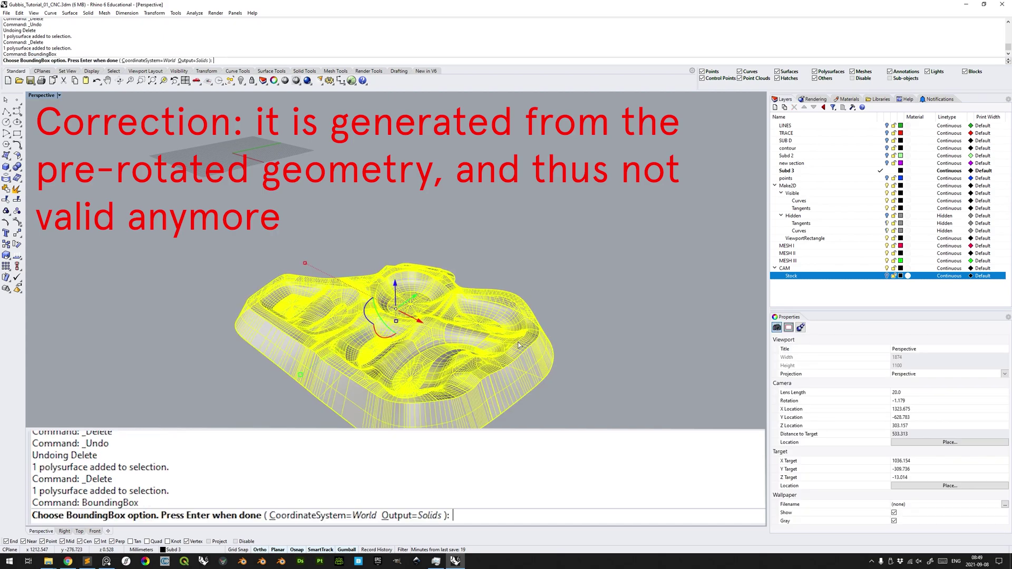
key("Return")
right_click_drag(519, 345, 588, 302)
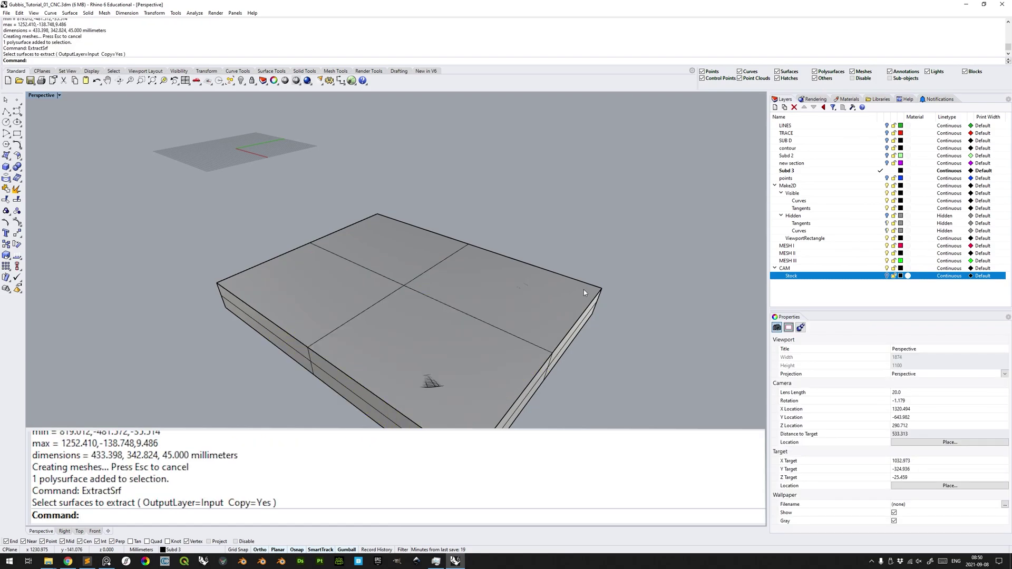
- Extract the new box's top face as a separate flat surface
type("ExtractSrf")
key("Return")
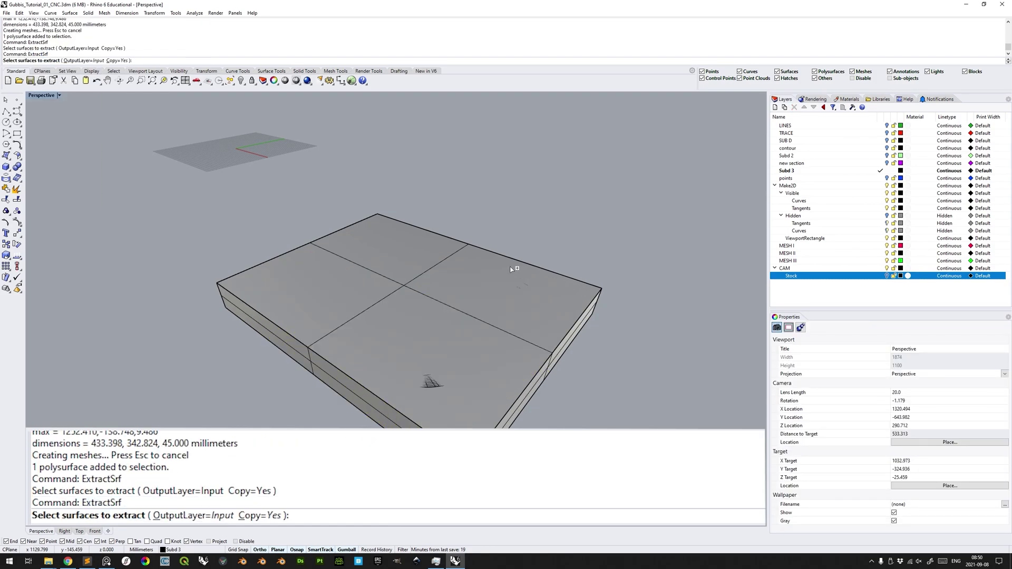
left_click(464, 259)
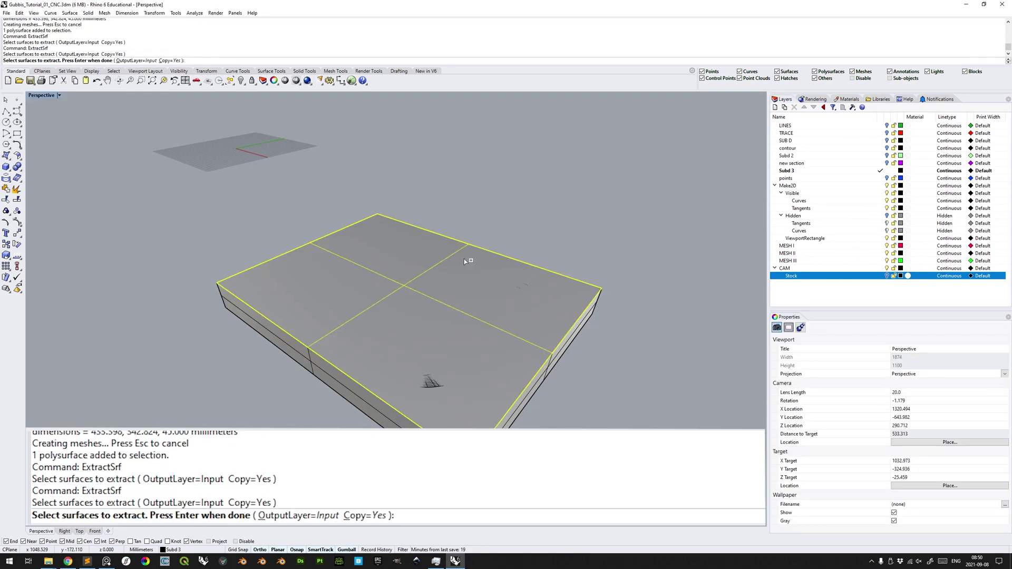
key("Return")
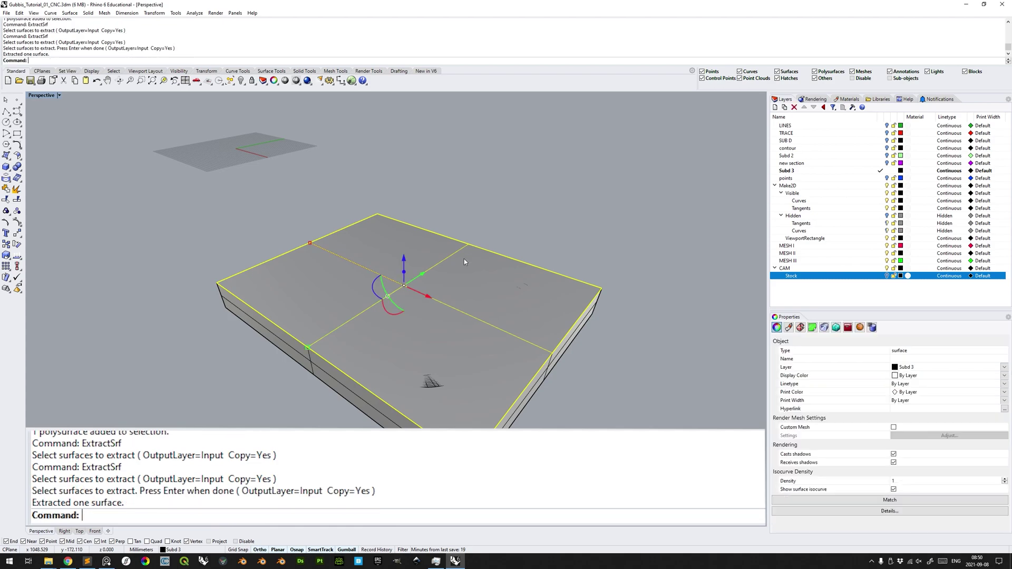
left_click(589, 323)
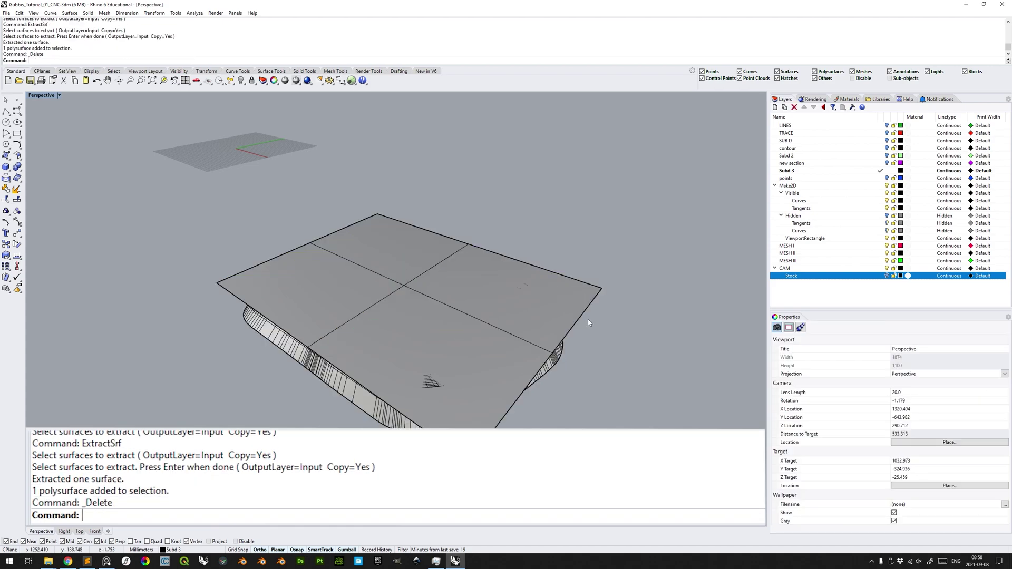
- Duplicate the top surface's border as a curve and delete the surface
type("DupBorder")
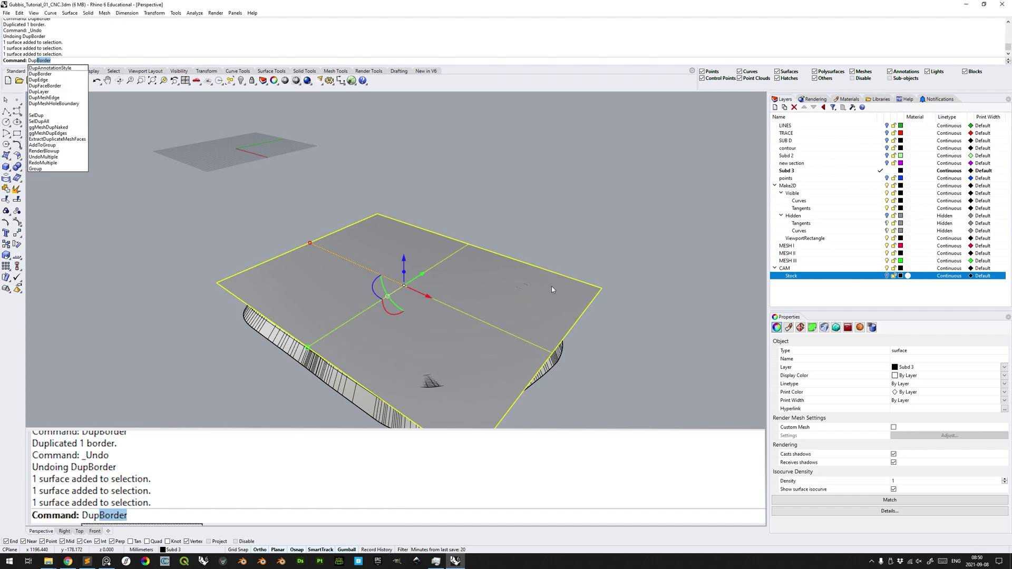
key("Return")
left_click(552, 289)
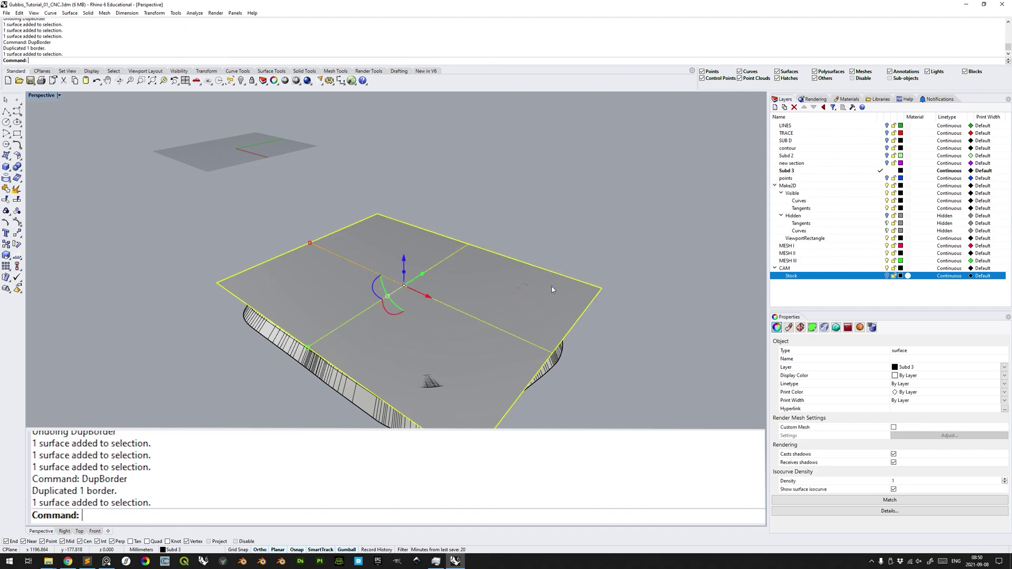
key("Delete")
left_click(593, 300)
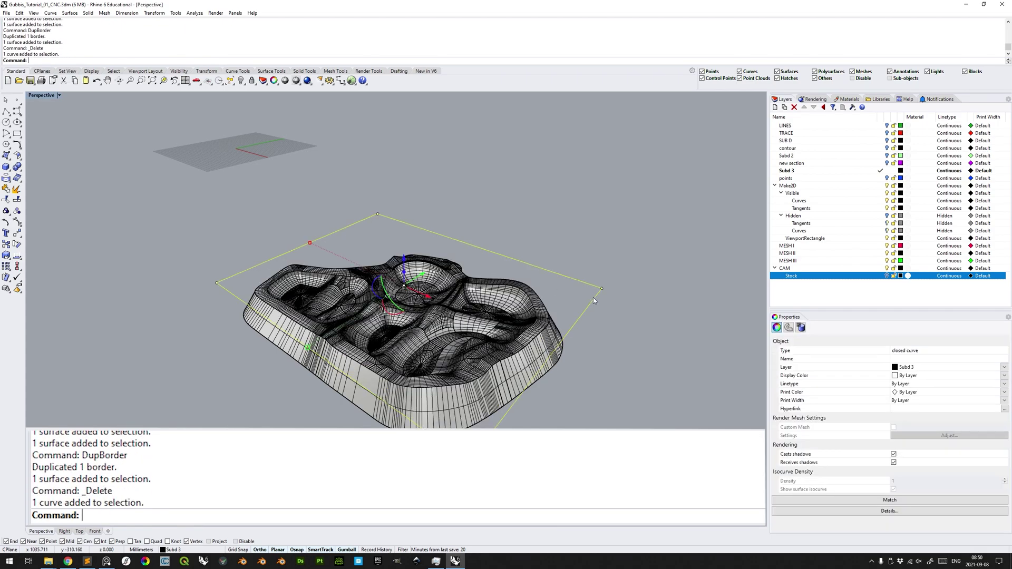
- Offset the border curve 10 mm outward and delete the original curve
type("Offset")
key("Return")
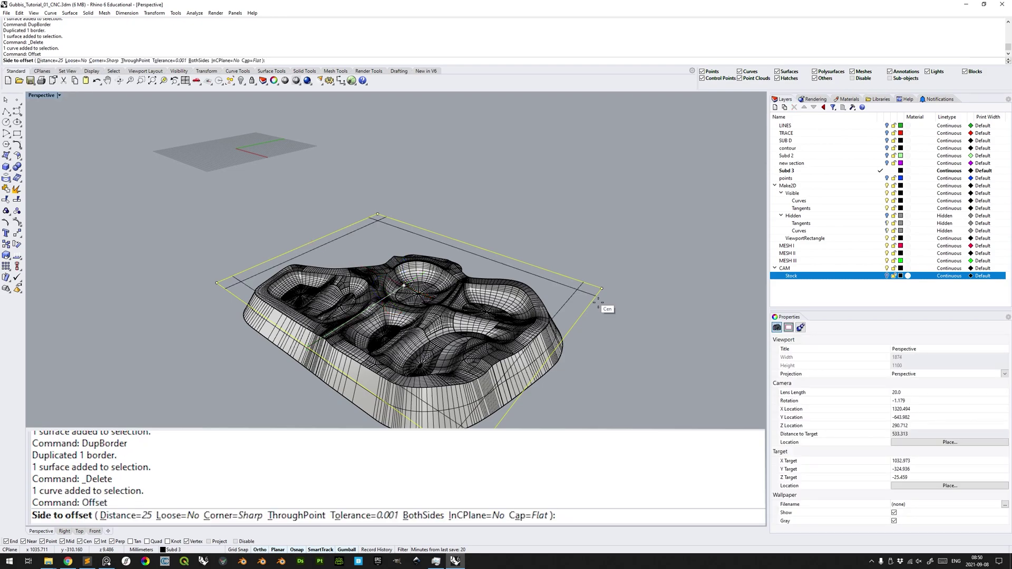
type("10")
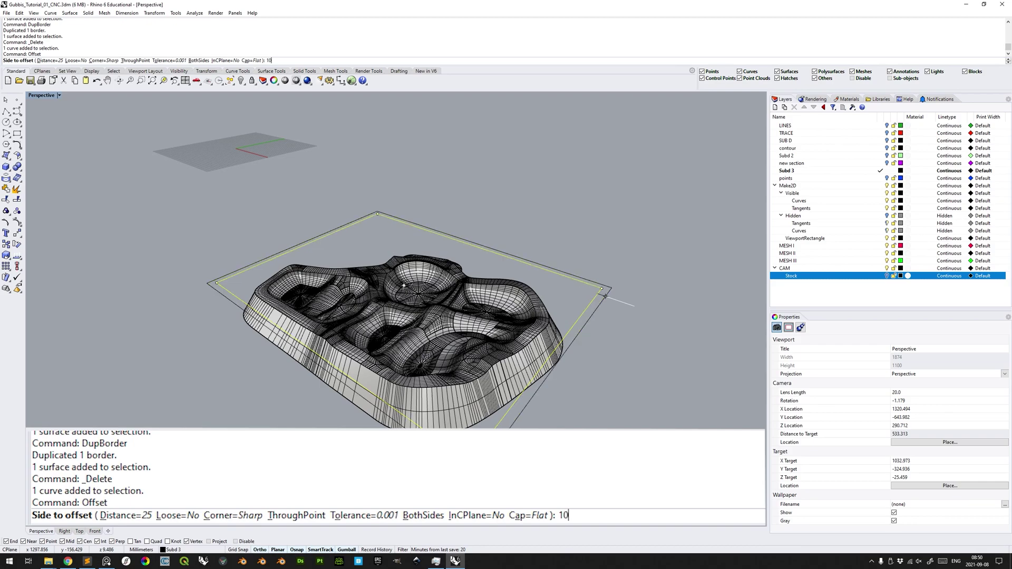
key("Return")
left_click(618, 325)
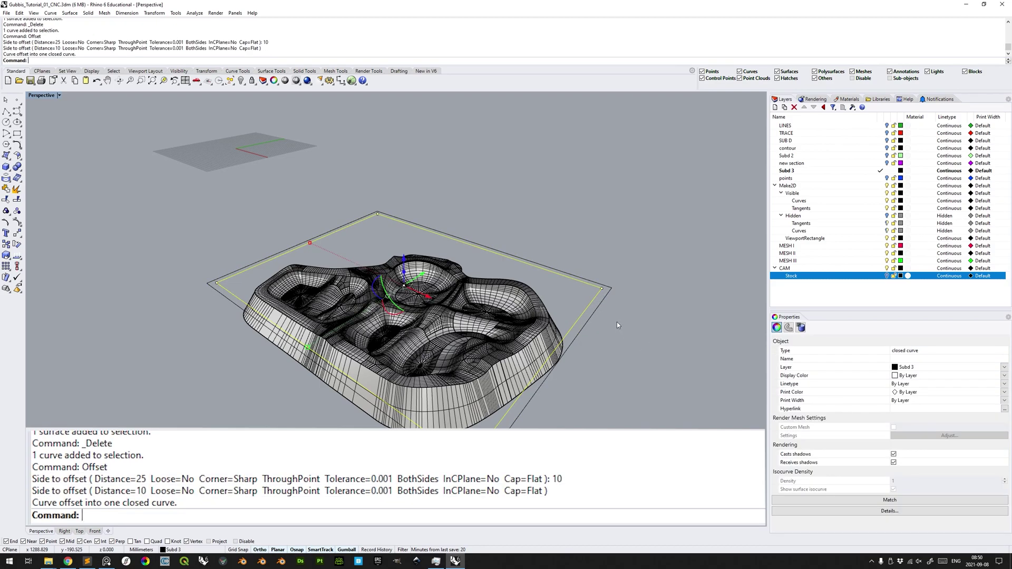
key("Delete")
key("ctrl+l")
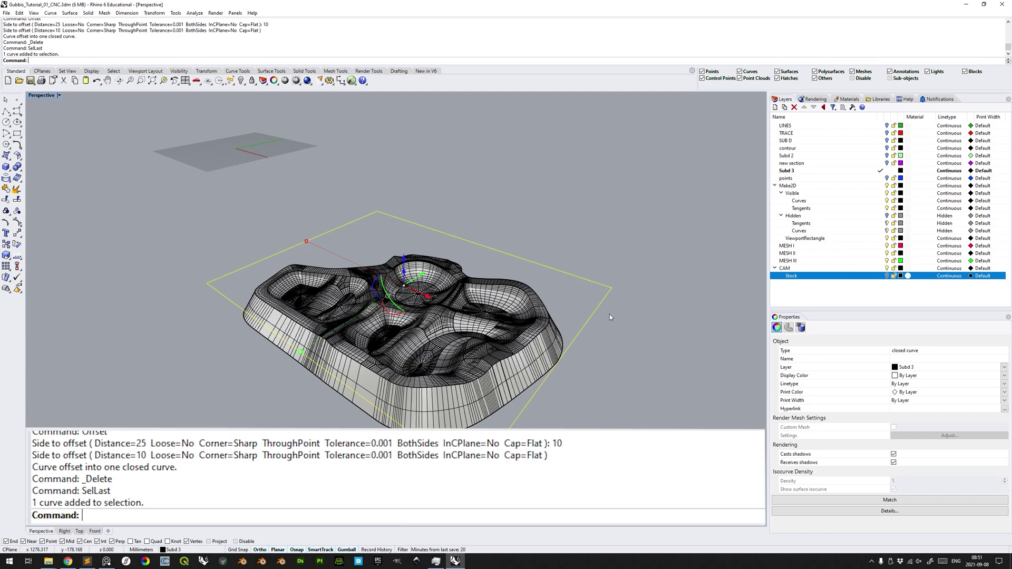
- Build a planar surface from the offset curve, delete the curve, and show the Stock box
type("PlanarSrf")
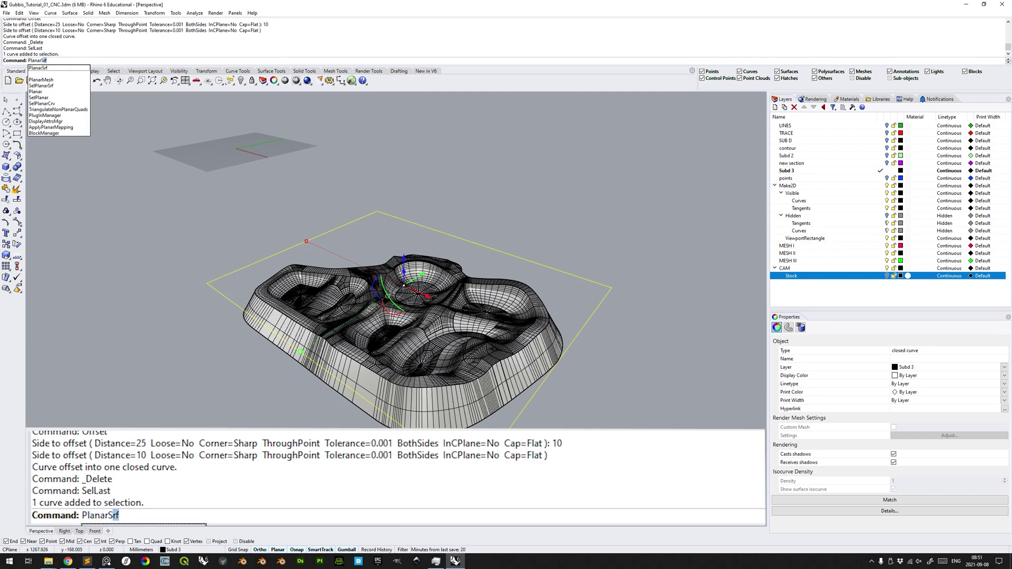
key("Return")
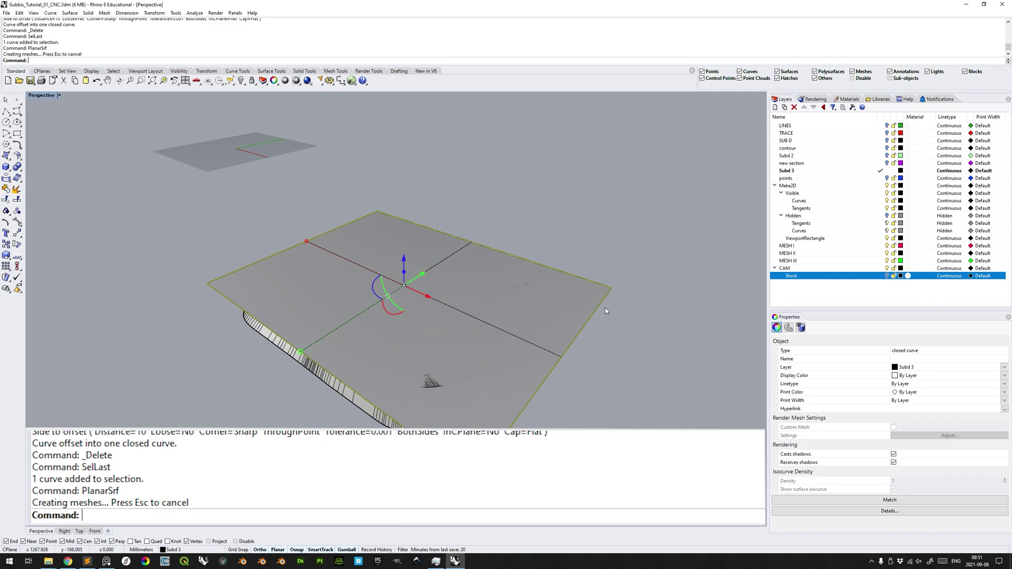
key("Delete")
left_click(573, 305)
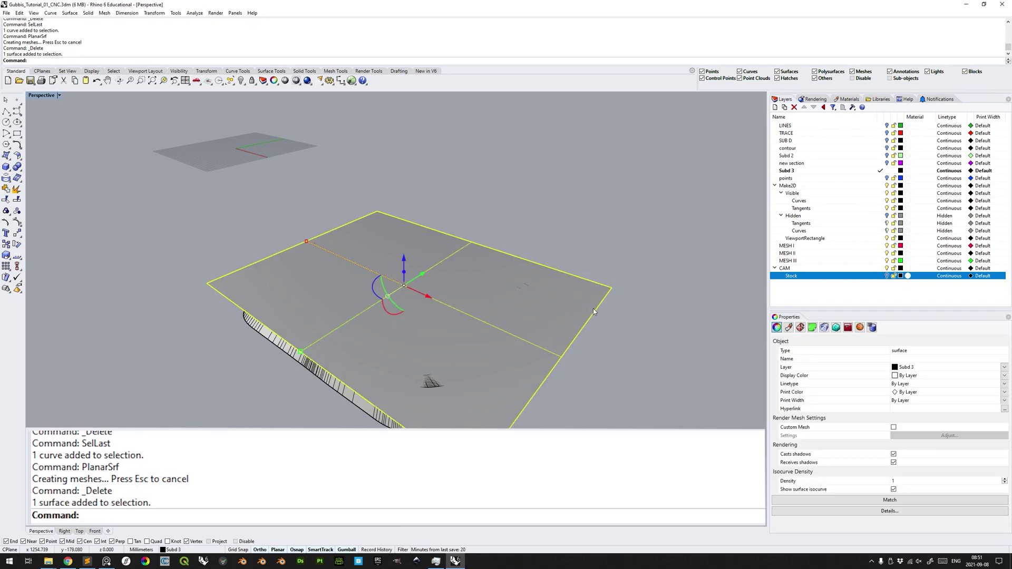
left_click(886, 275)
- Move the flat surface vertically until it is level with the Stock box's top
right_click_drag(293, 316, 452, 301)
type("M")
key("Return")
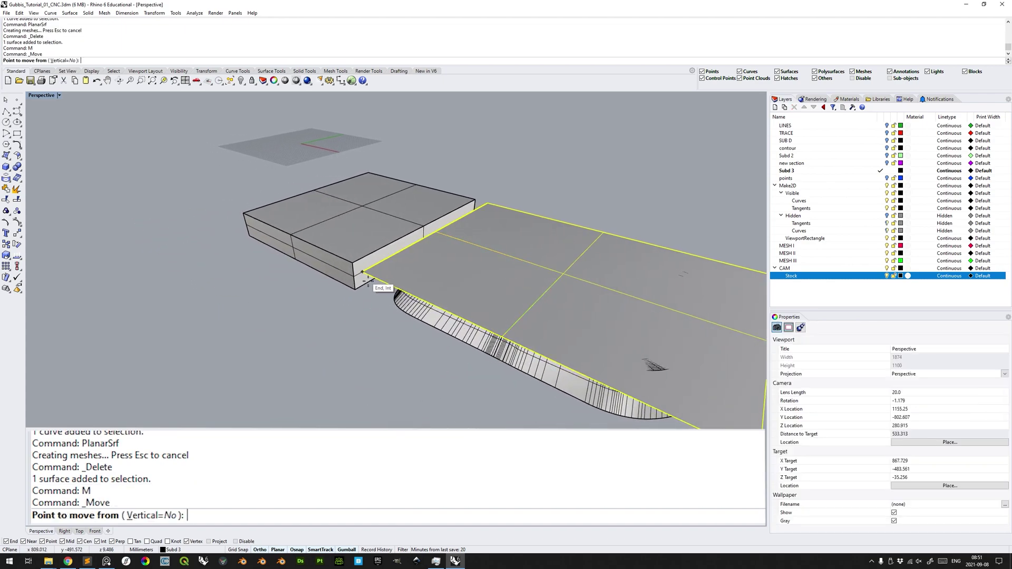
type("v")
key("Return")
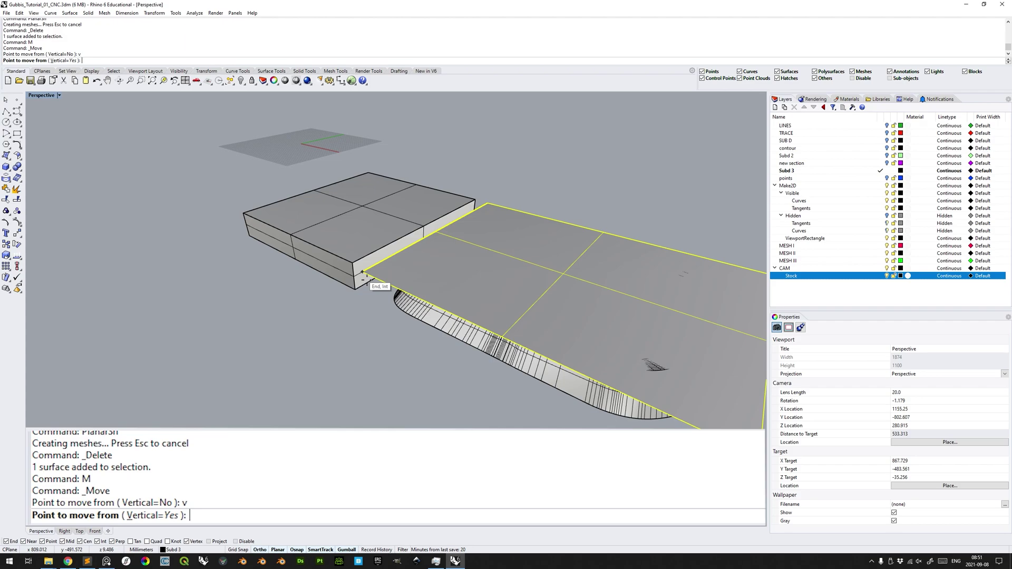
left_click(362, 272)
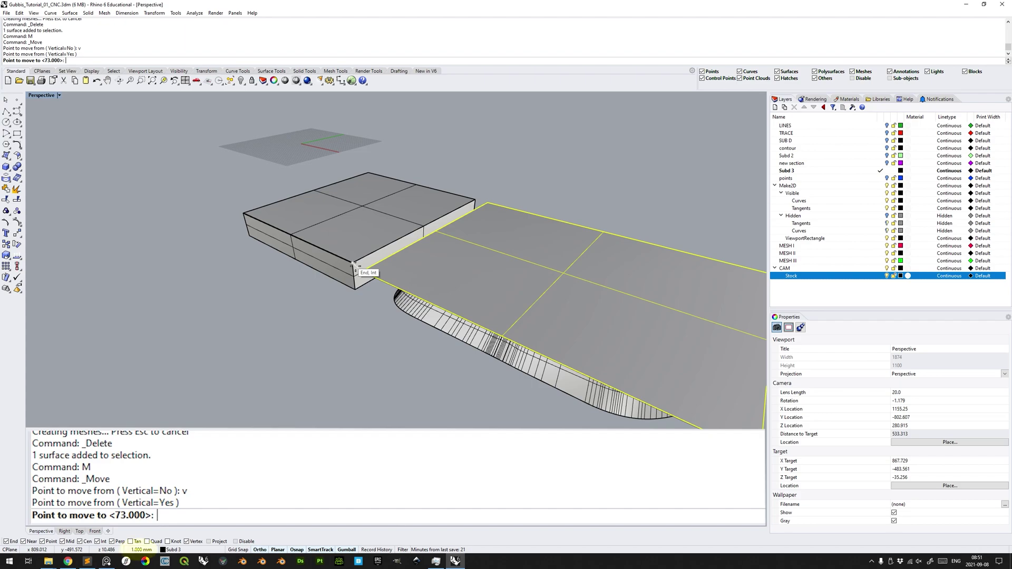
left_click(354, 264)
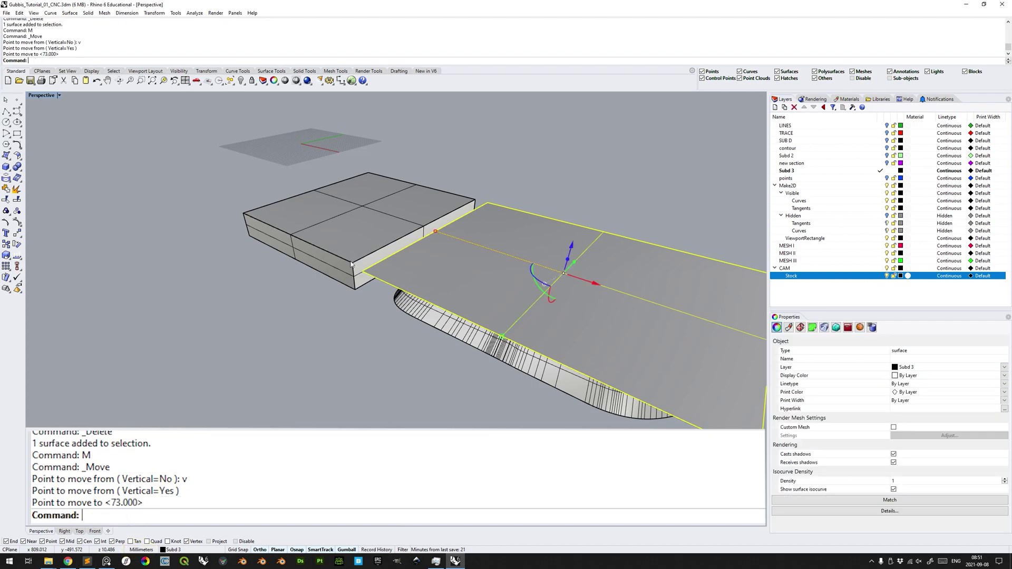
right_click_drag(458, 288, 606, 290)
- Extrude the surface 49 mm into a solid block
type("Extr")
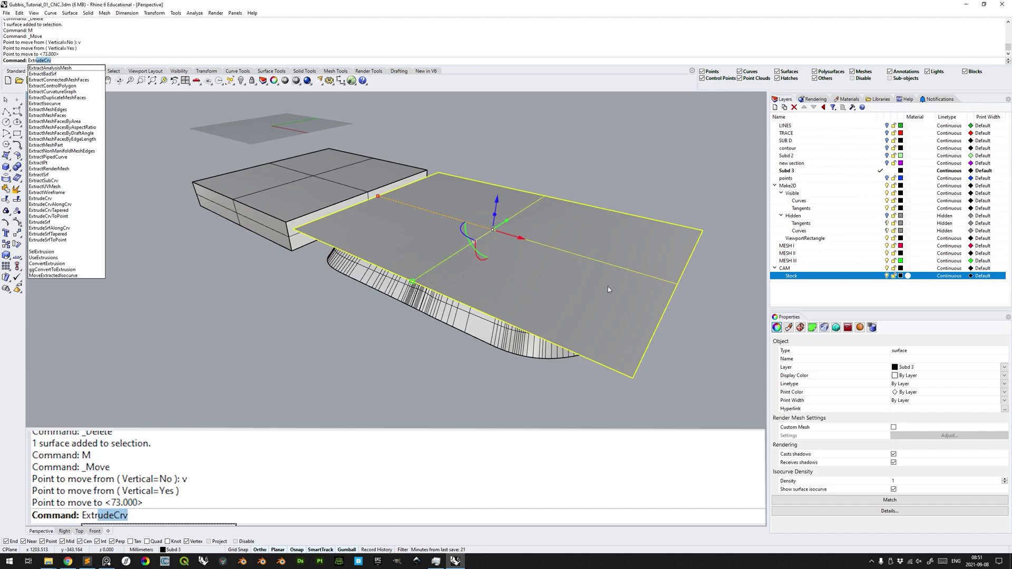
type("udes")
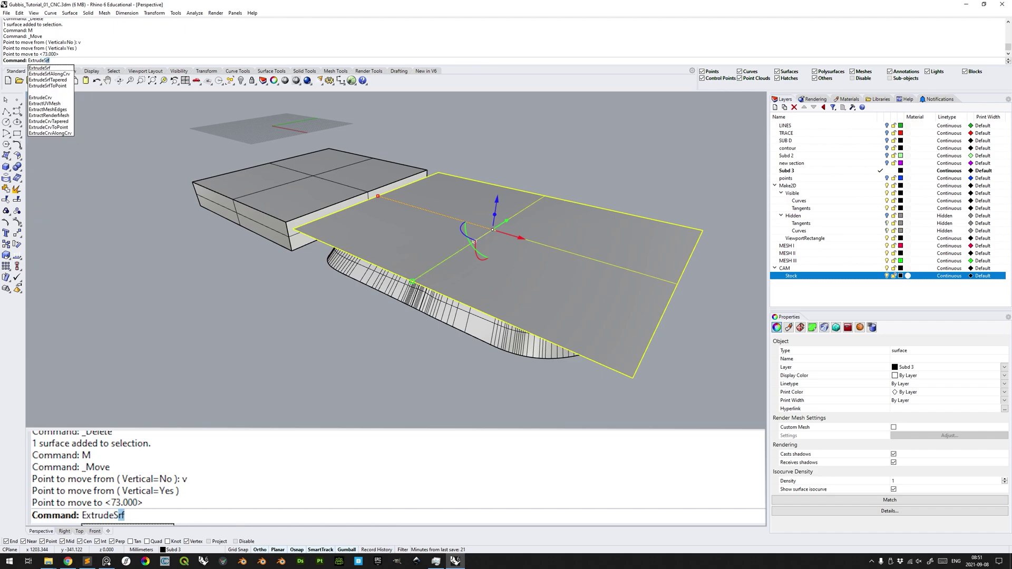
key("Return")
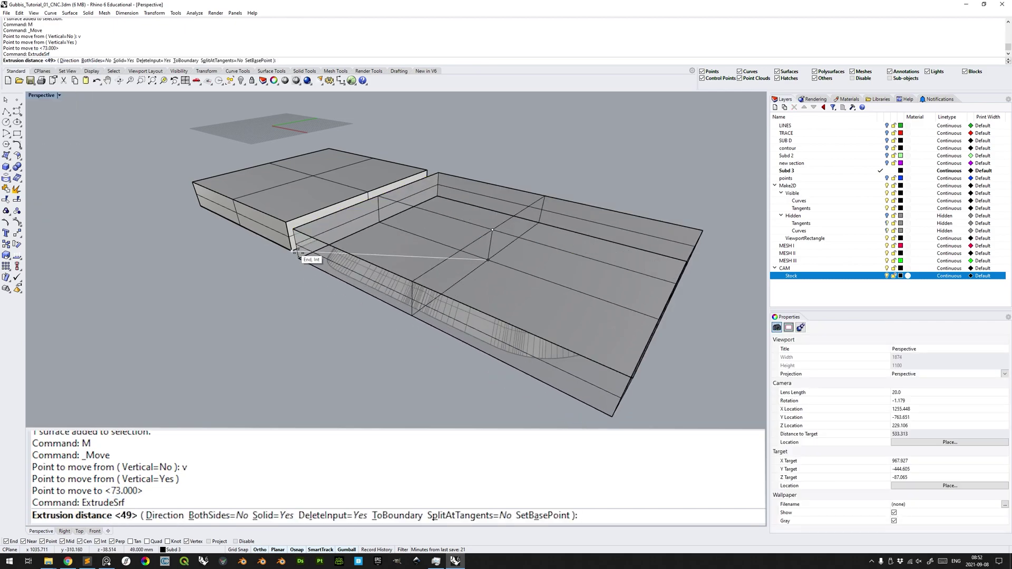
left_click(296, 255)
- Switch the viewport to Ghosted display
left_click(59, 96)
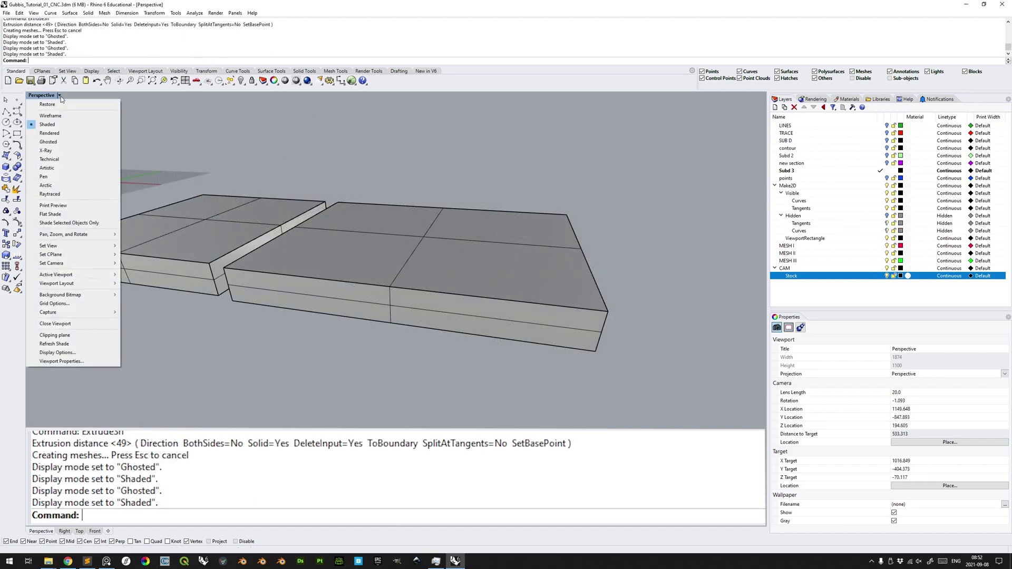
left_click(48, 142)
right_click_drag(526, 281, 596, 138)
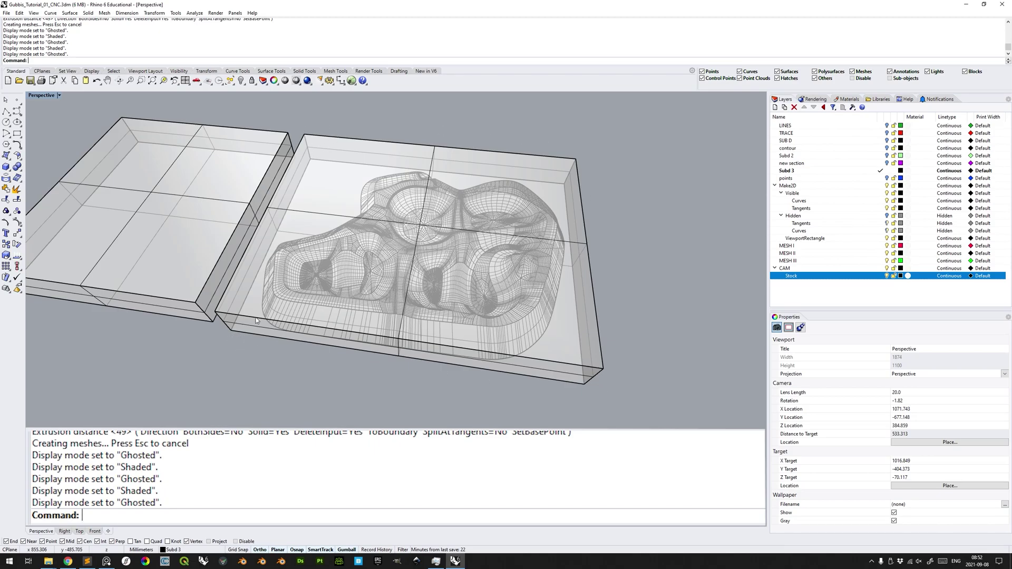
right_click_drag(257, 321, 601, 316)
- Move the new block onto the Stock layer and delete the old box
right_click(832, 277)
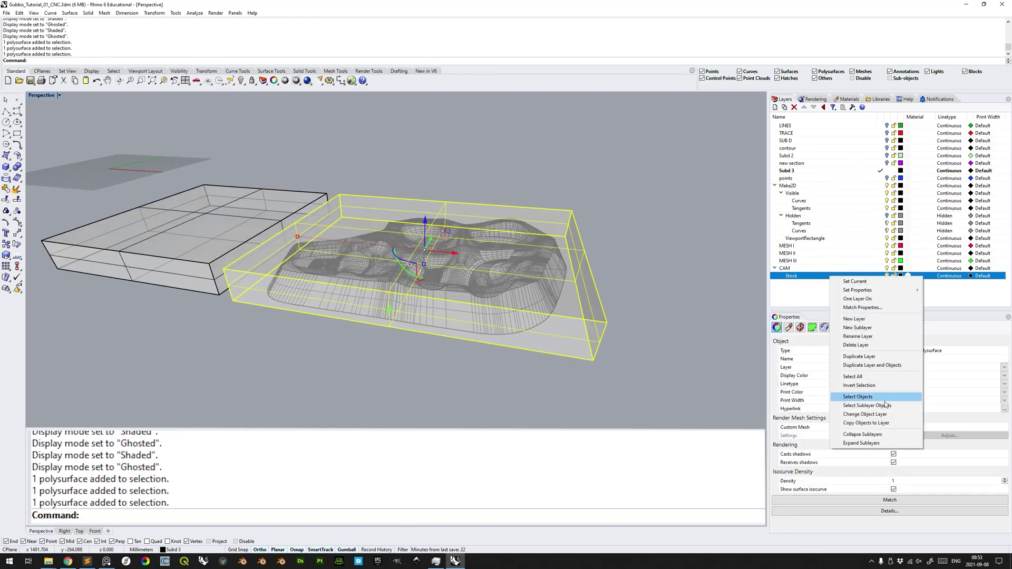
left_click(864, 414)
left_click(294, 201)
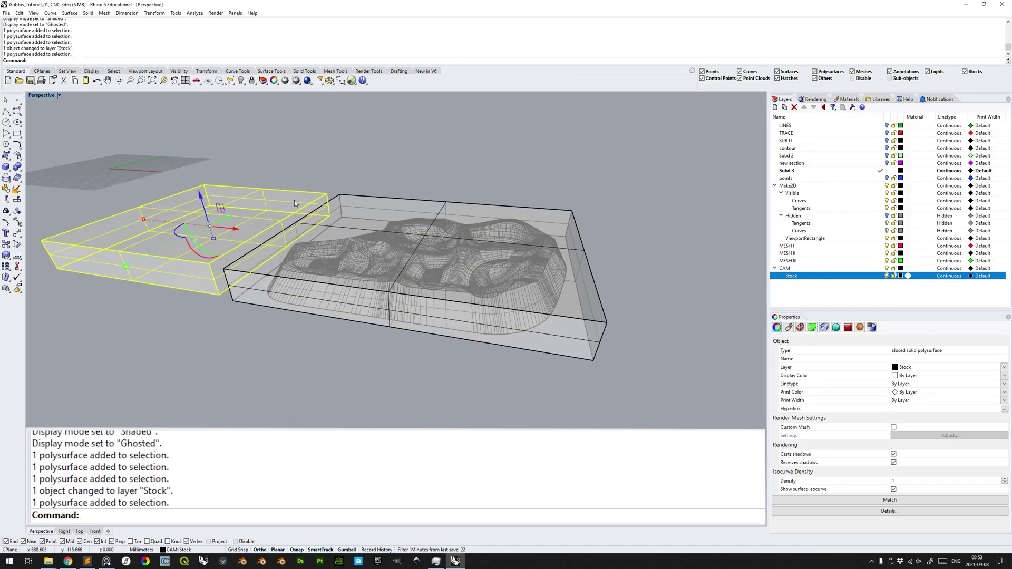
key("Delete")
- Scale a copy of the block in one direction to make a 3 mm thick base slab
right_click_drag(606, 316, 675, 290)
scroll(501, 287, "up", 5)
right_click_drag(500, 287, 652, 282)
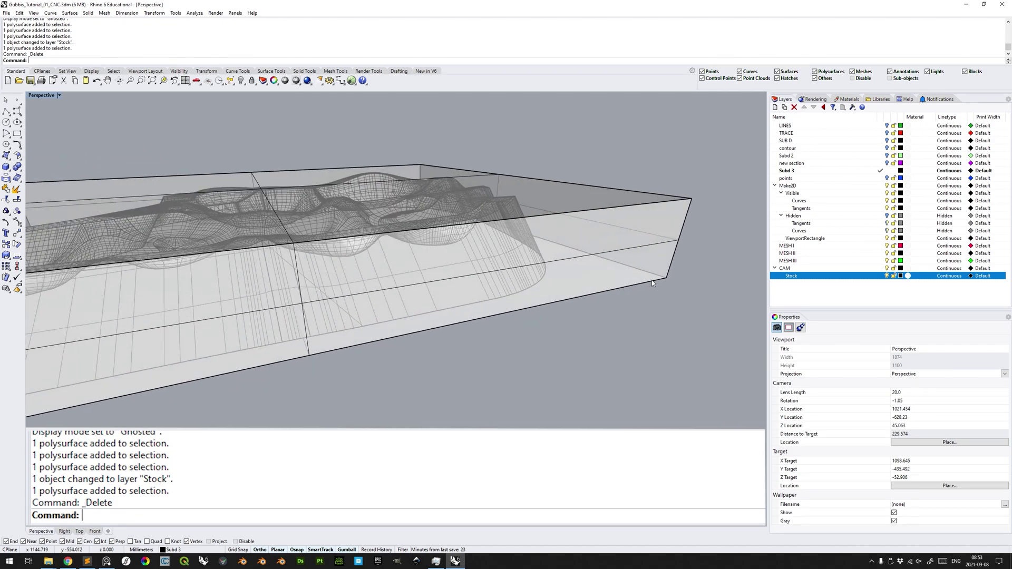
left_click(651, 281)
type("Scale")
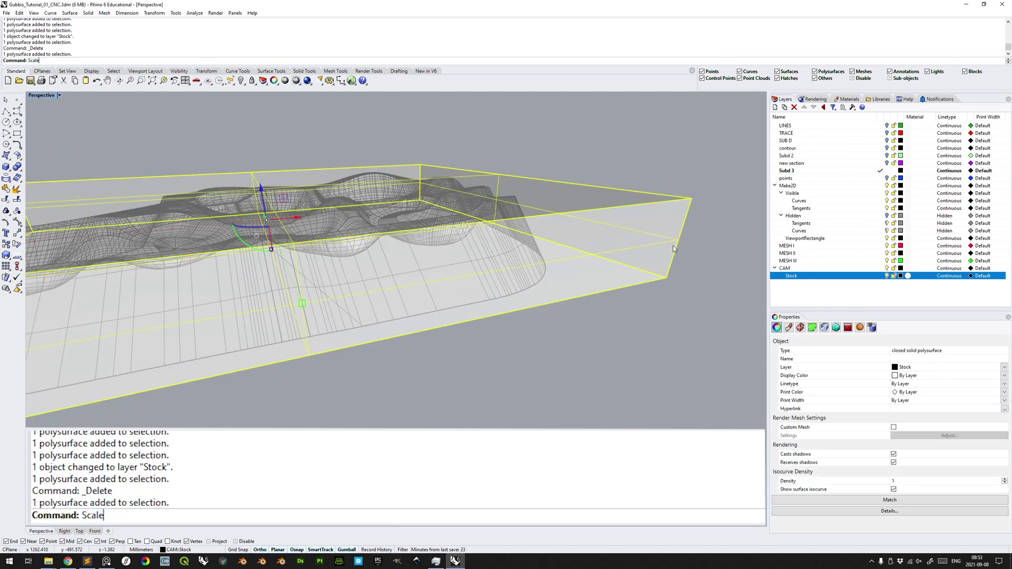
type("1D")
key("Return")
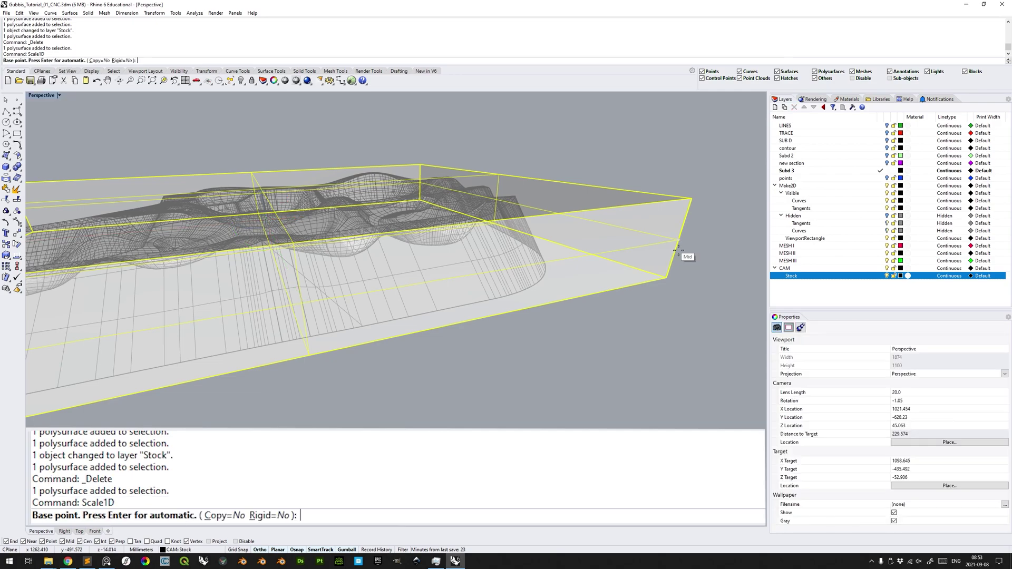
left_click(224, 515)
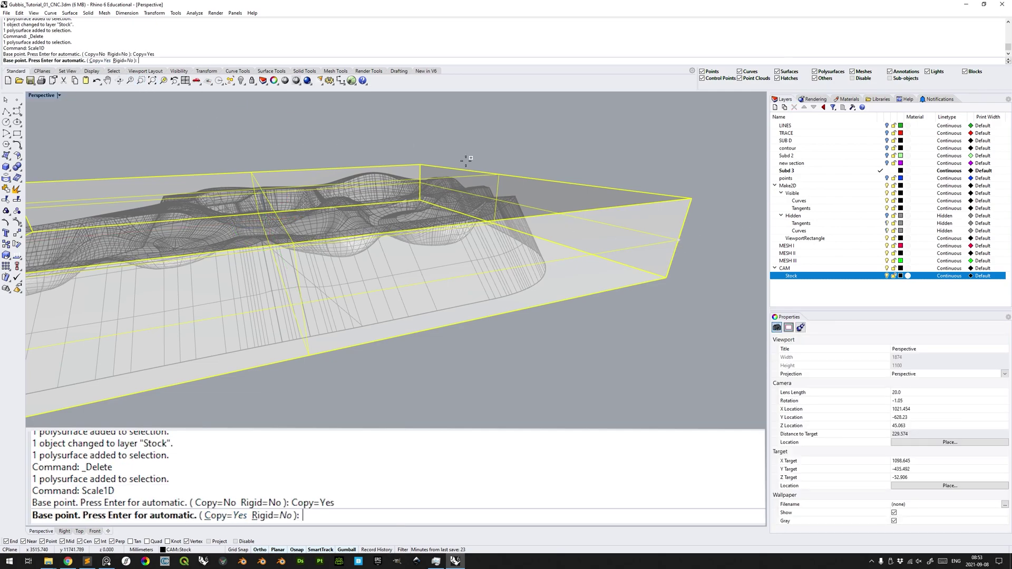
left_click(674, 282)
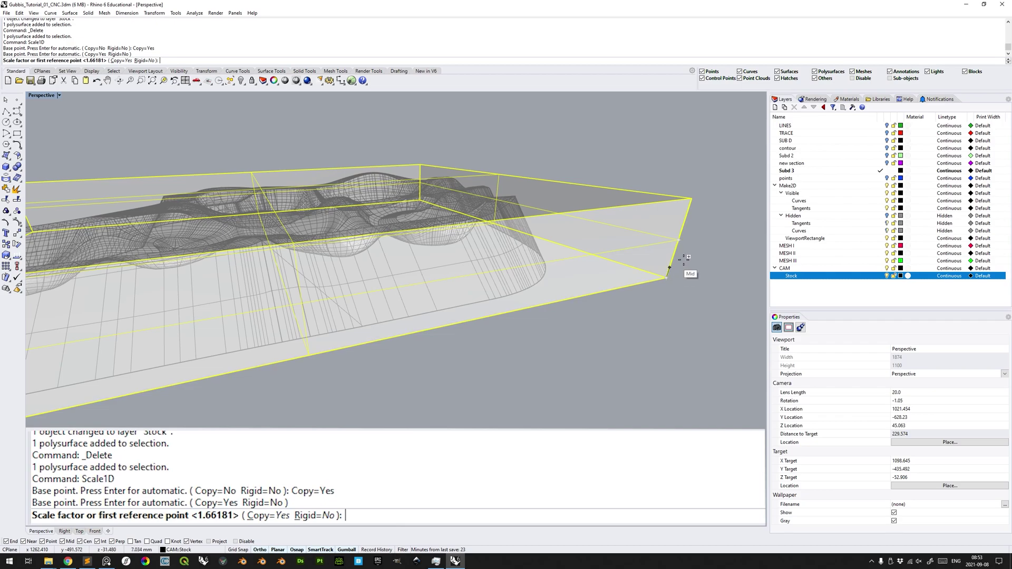
left_click(692, 201)
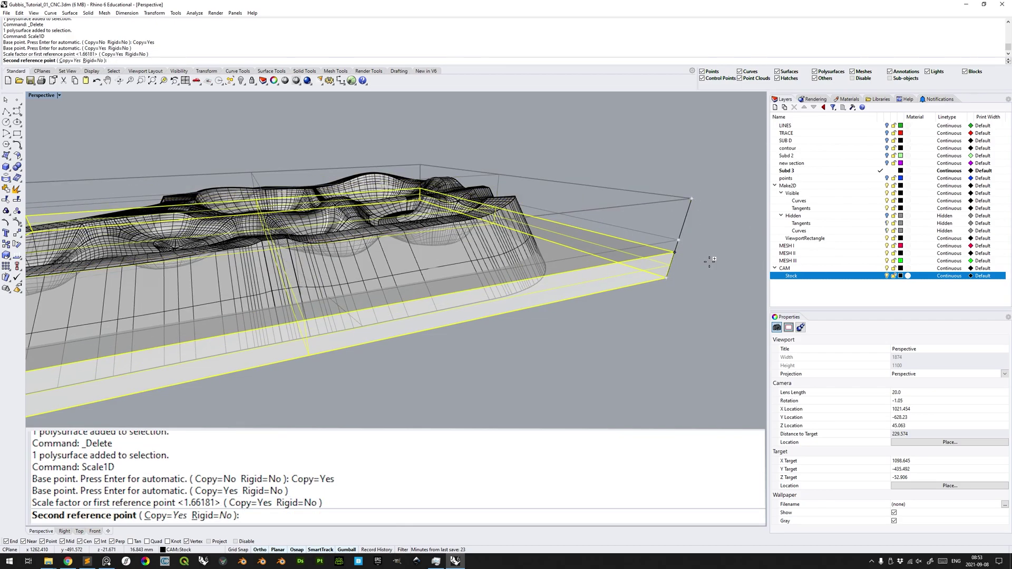
type("3")
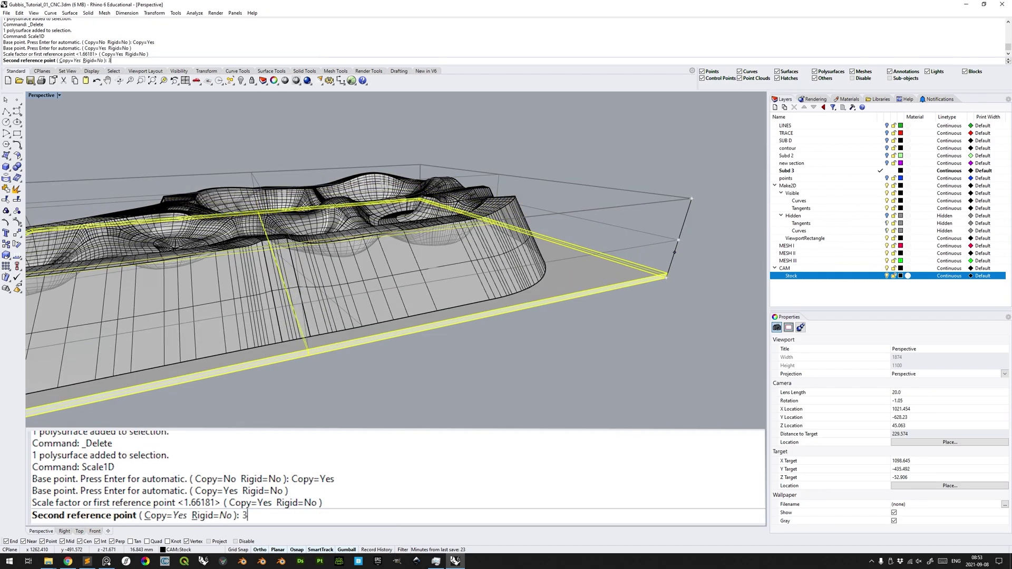
key("Return")
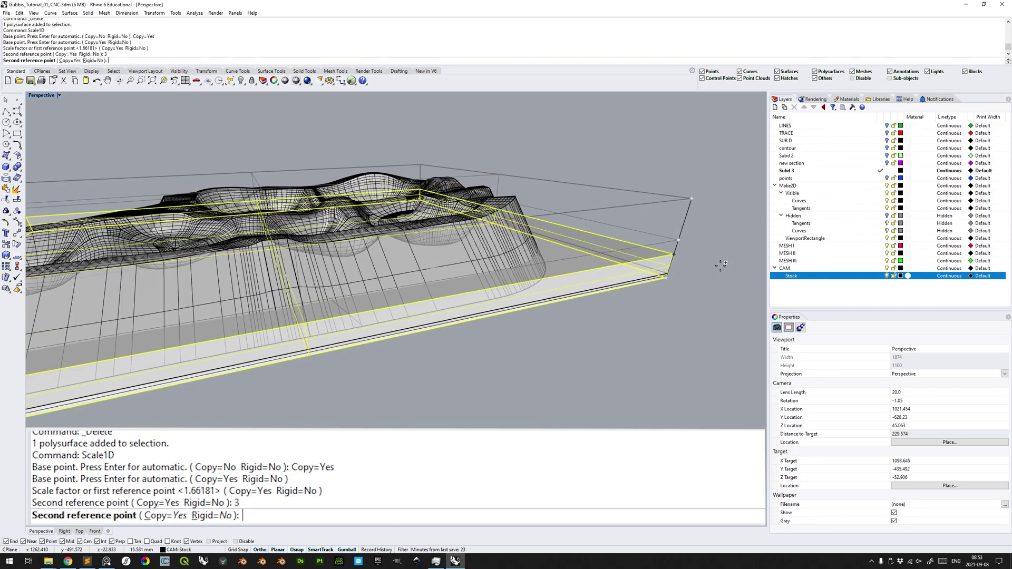
key("Return")
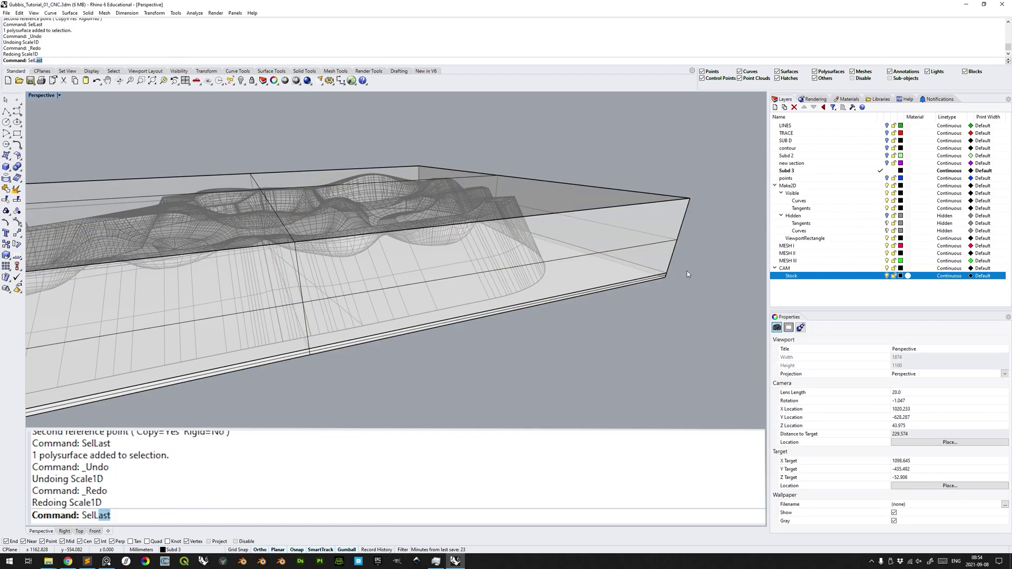
key("Return")
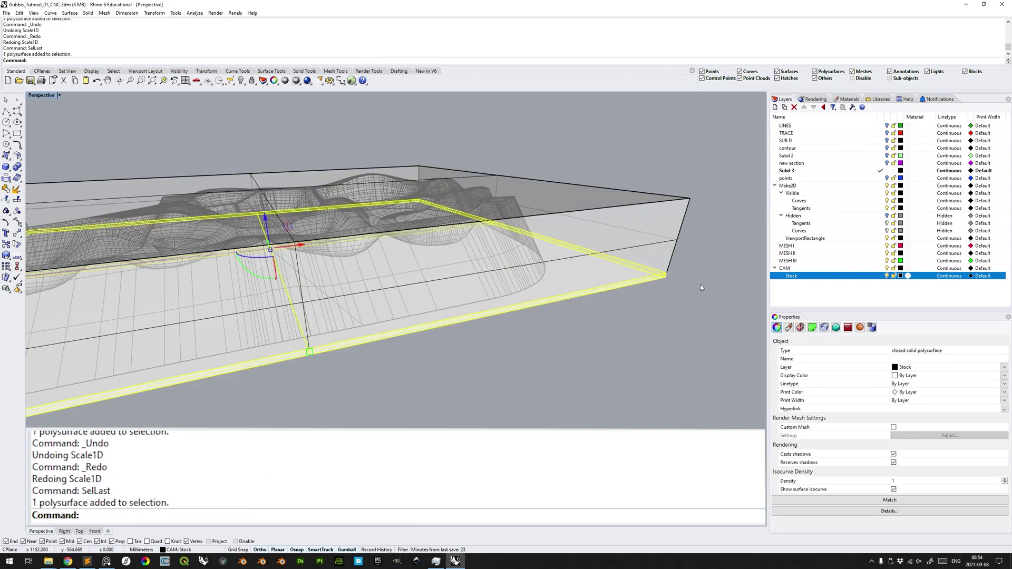
- Put the 3 mm slab on the CAM layer and hide the Stock layer's block
right_click(793, 269)
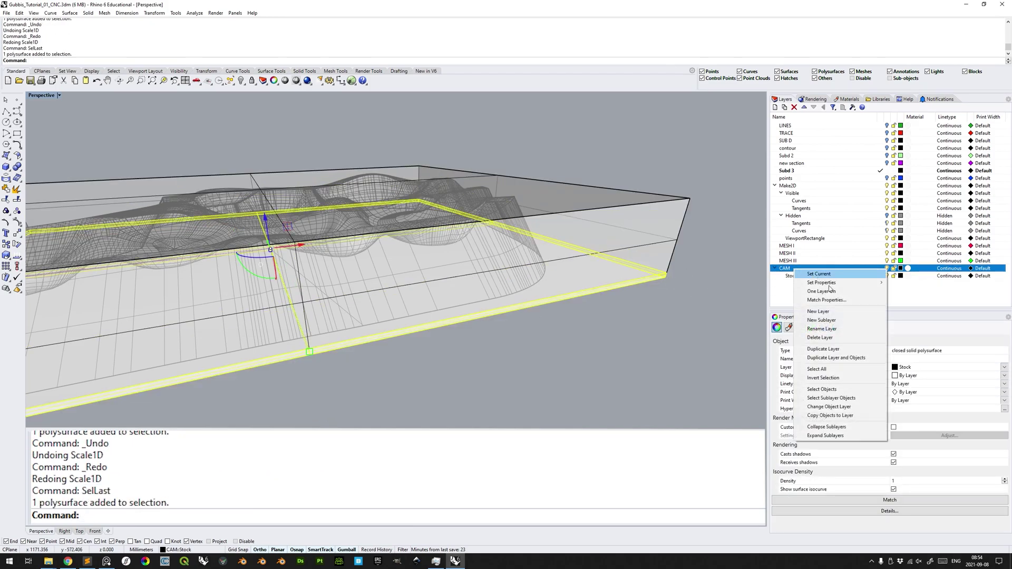
left_click(828, 406)
left_click(737, 287)
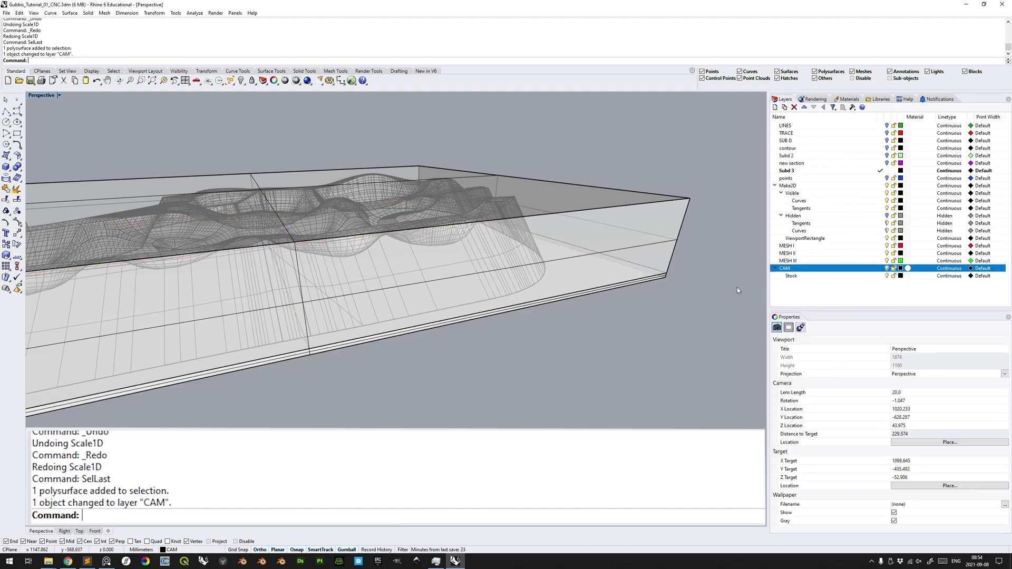
left_click(886, 275)
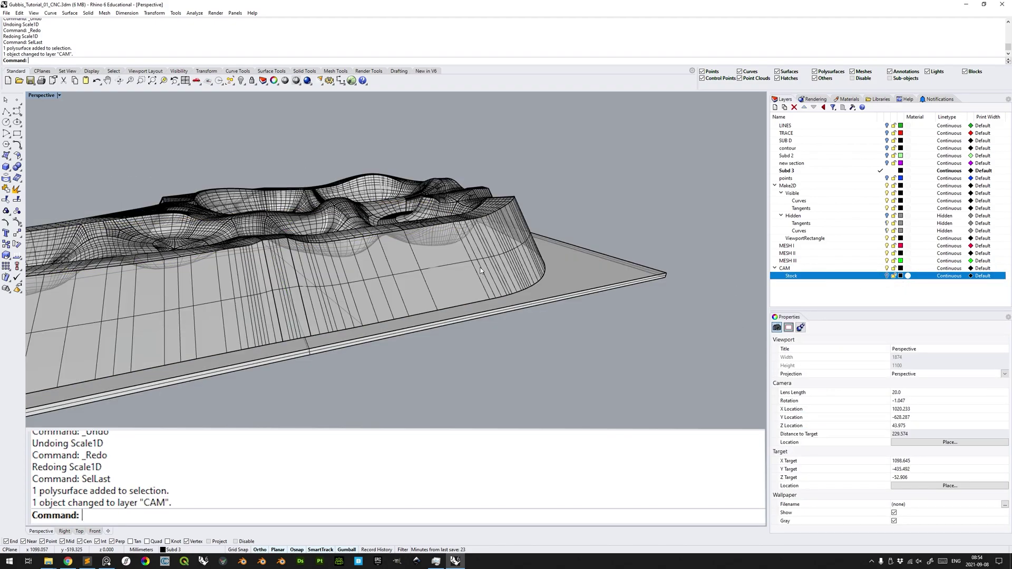
right_click_drag(481, 271, 551, 282)
left_click(562, 228)
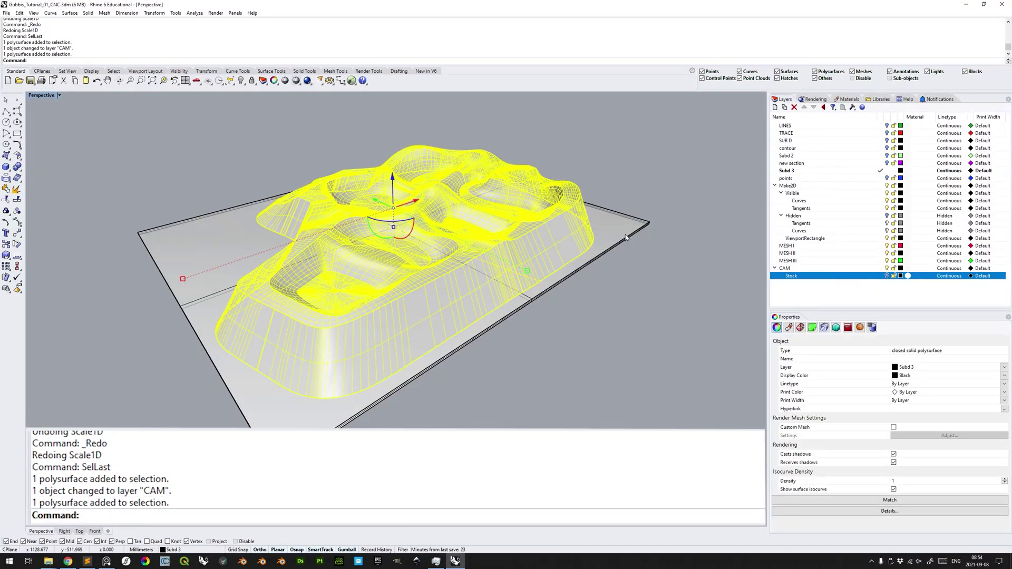
- Select the terrain solid and the 3 mm base slab and BooleanUnion them into one polysurface
left_click(625, 234)
left_click(566, 235)
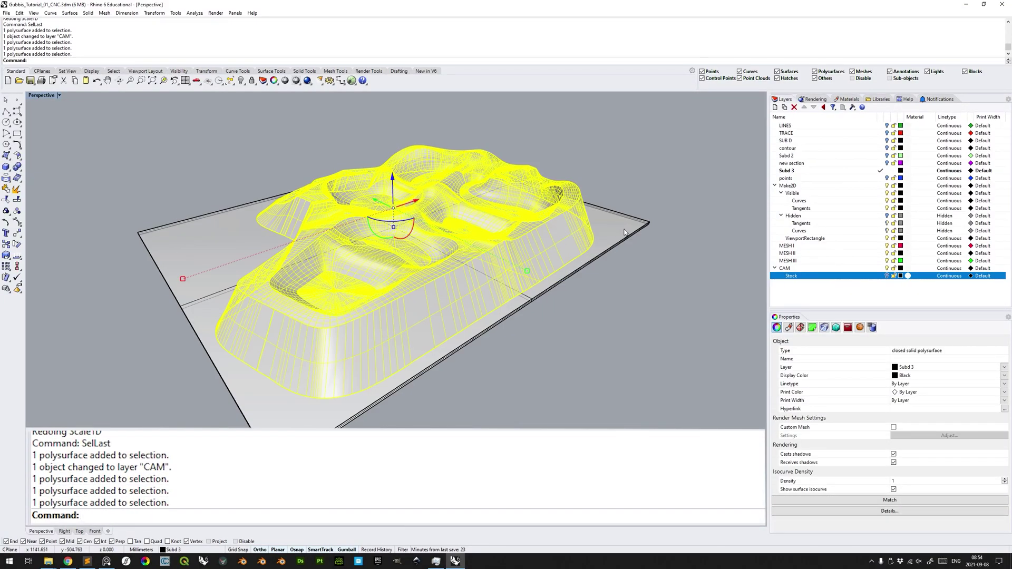
left_click(621, 234, "shift")
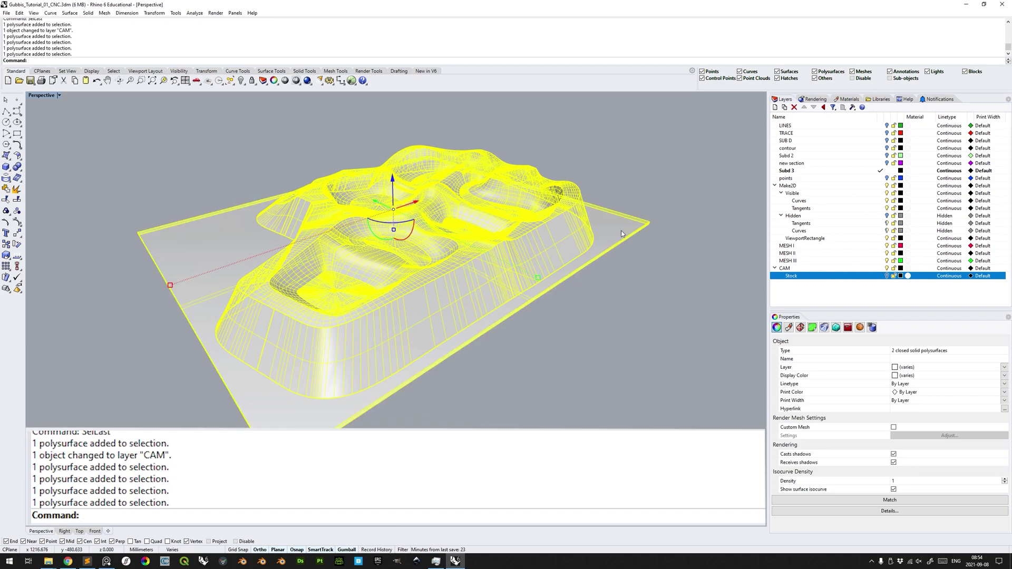
type("BooleanUnion")
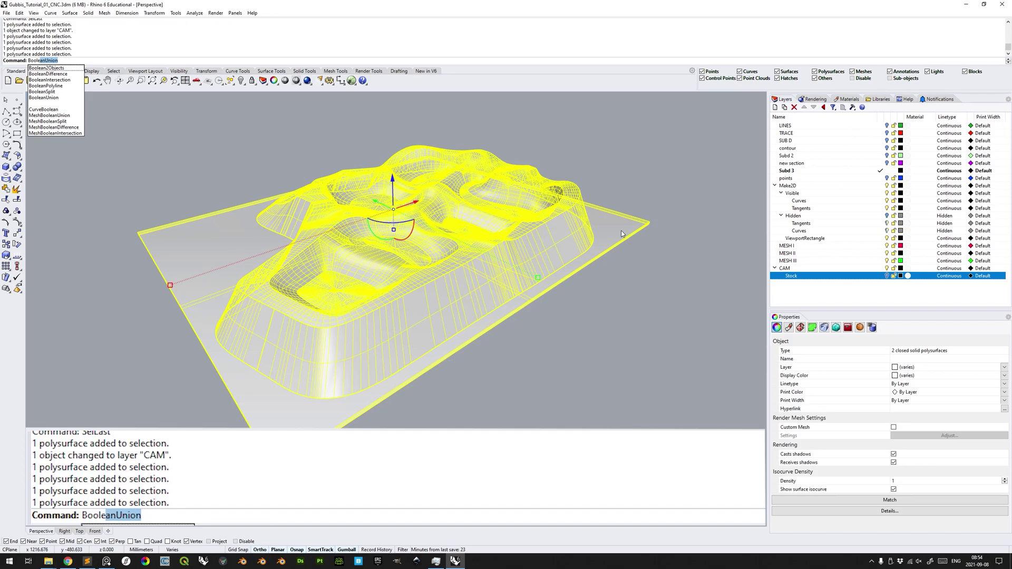
key("Return")
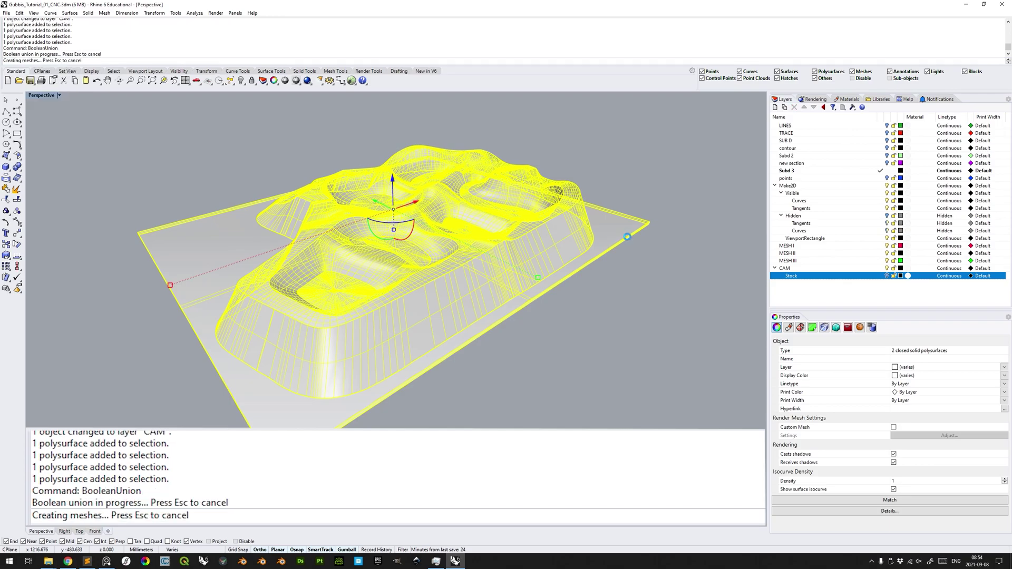
left_click(617, 246)
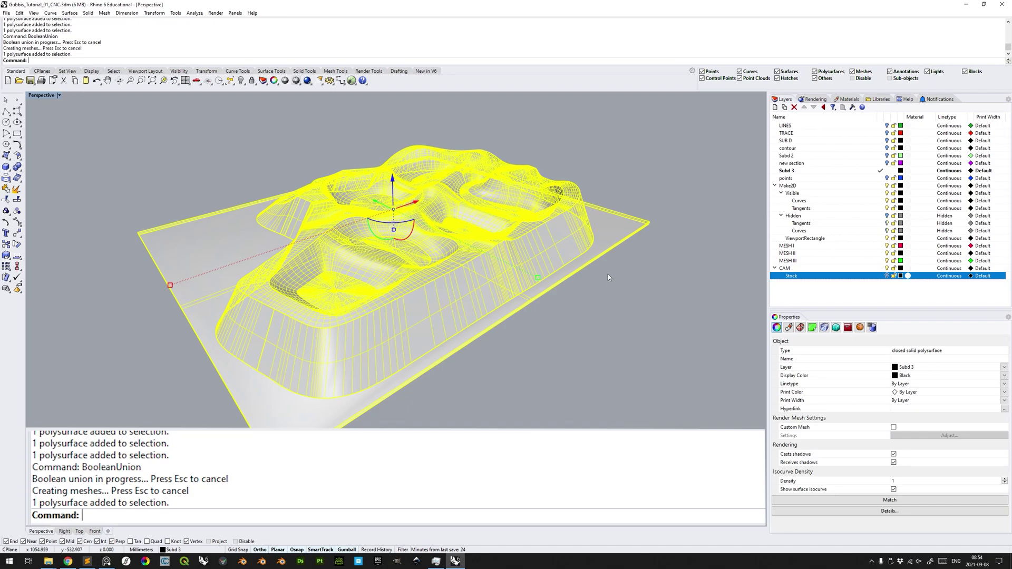
- Show the Stock layer box and window-select it together with the unioned terrain
left_click(887, 276)
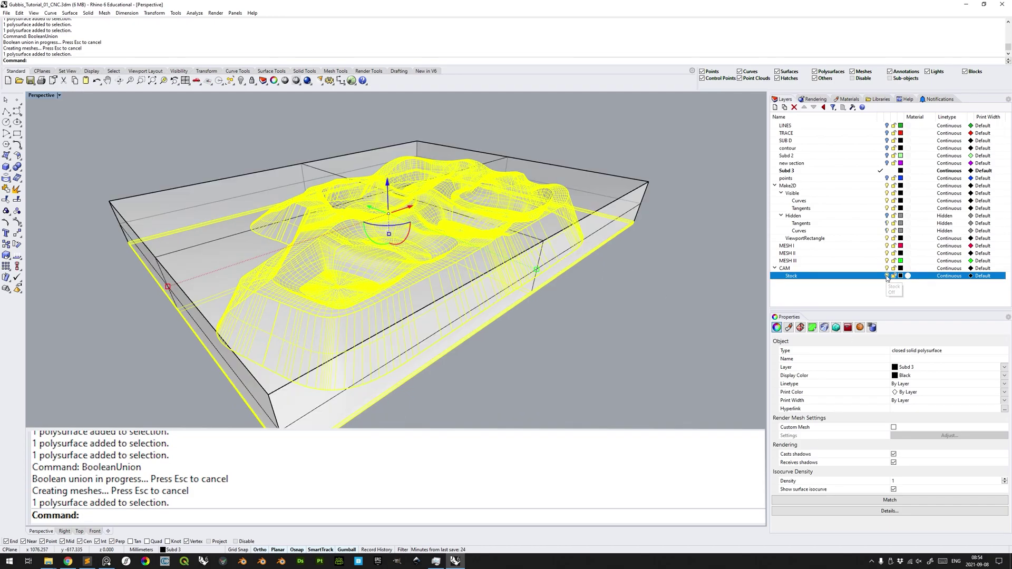
left_click(640, 271)
left_click_drag(643, 304, 521, 185)
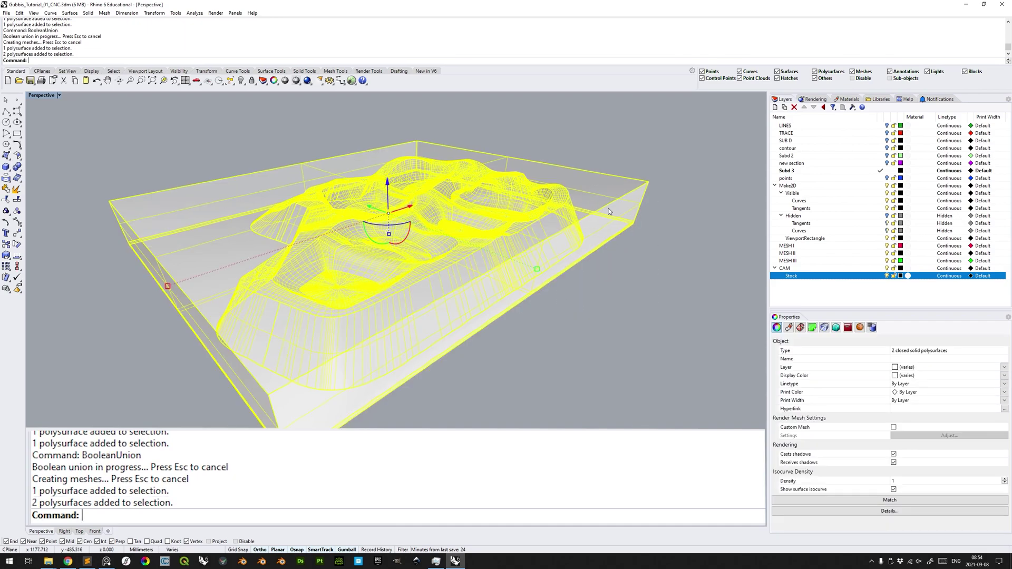
scroll(603, 277, "down", 5)
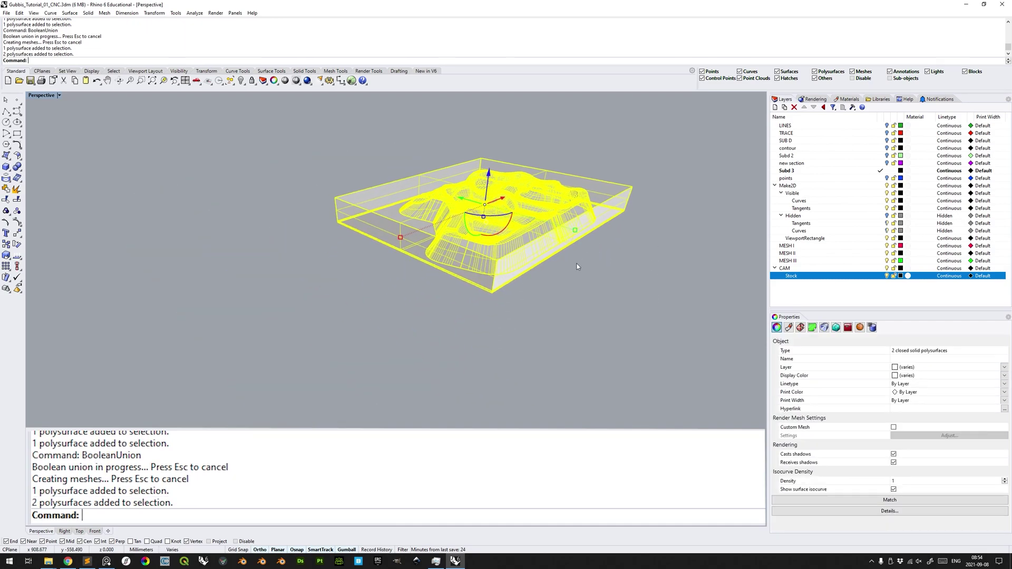
scroll(576, 267, "up", 2)
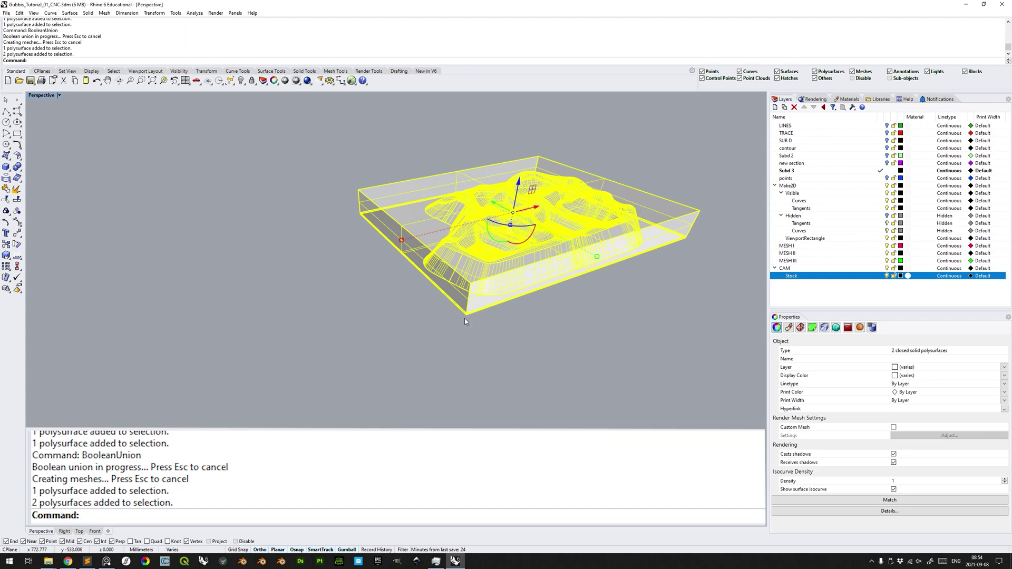
- Move both objects from the box corner to the origin (0), then zoom to the selection
type("M")
key("Return")
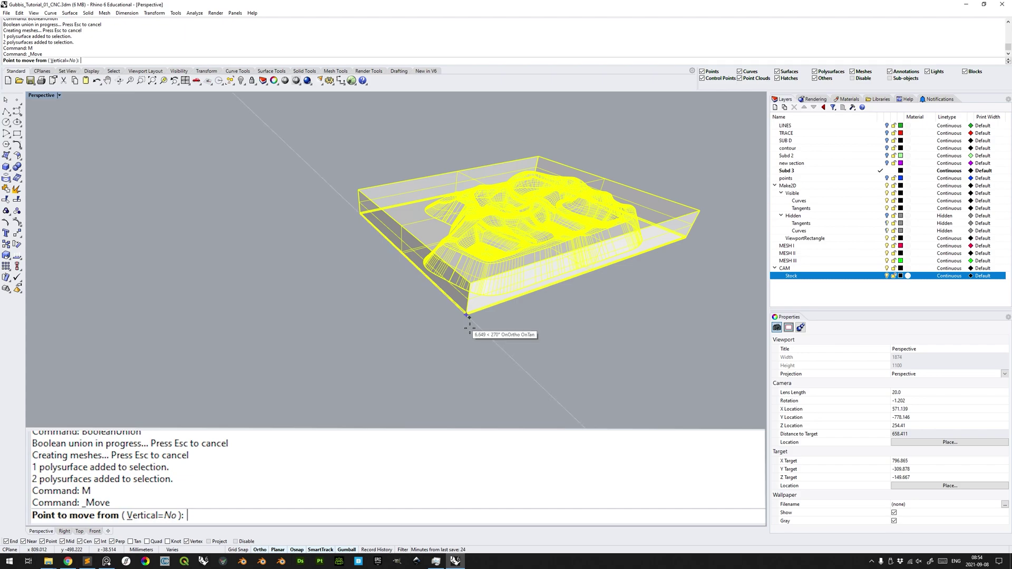
left_click(469, 323)
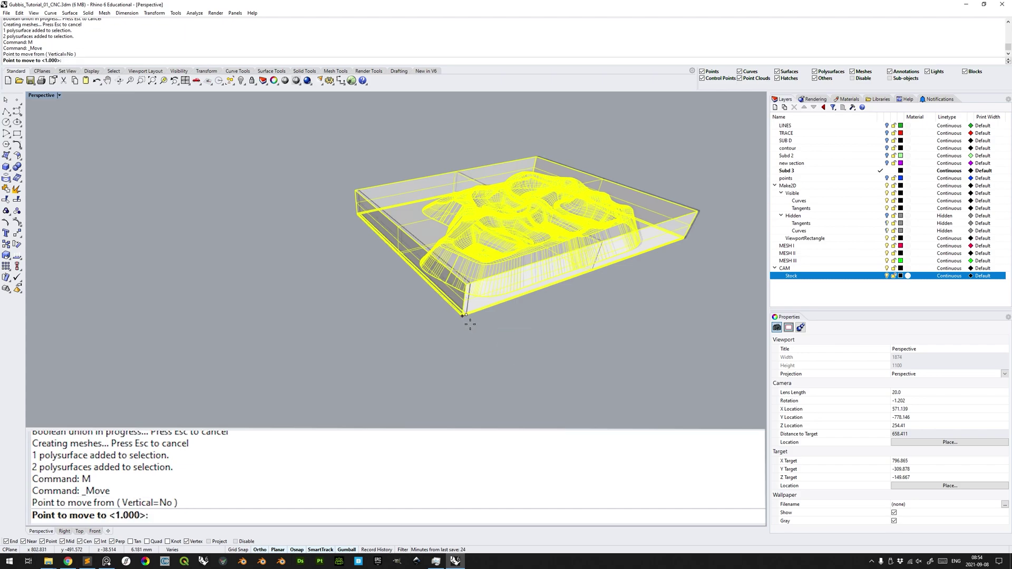
type("0")
key("Return")
type("zs")
key("Return")
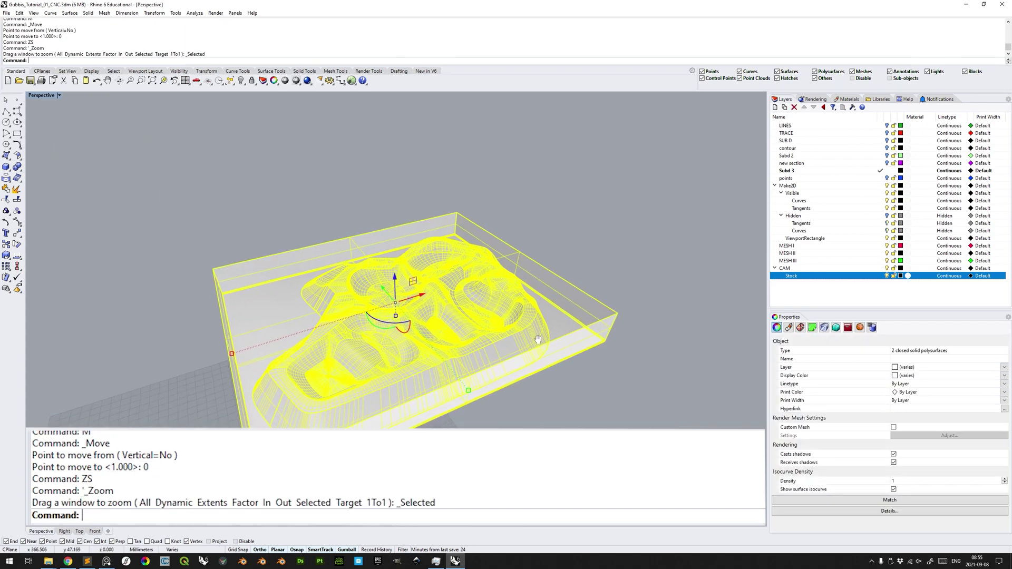
right_click_drag(537, 339, 475, 274)
key("Escape")
- Switch the Perspective view to Shaded, then Arctic, then back to Shaded display
left_click(60, 95)
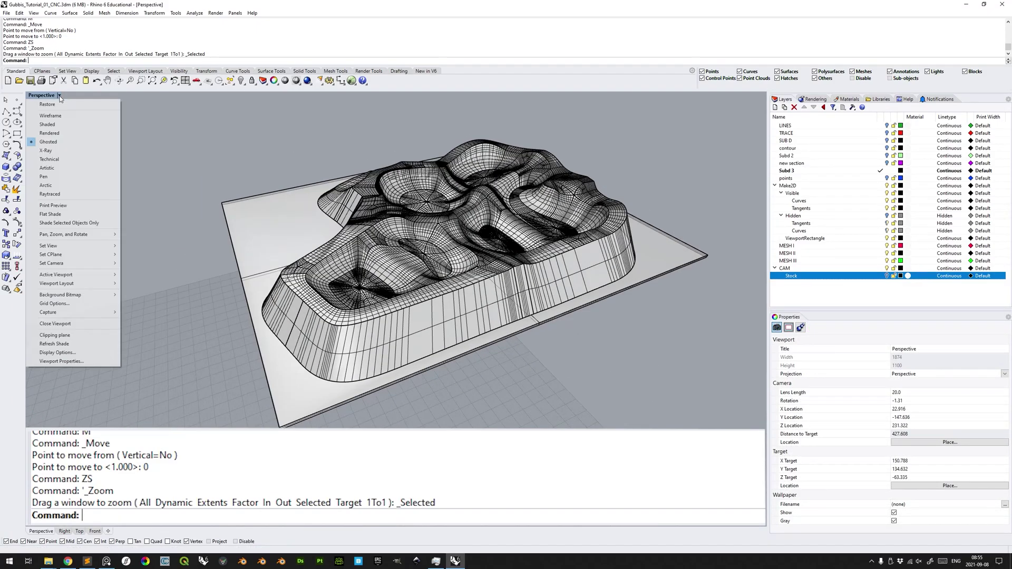
left_click(47, 124)
left_click(46, 185)
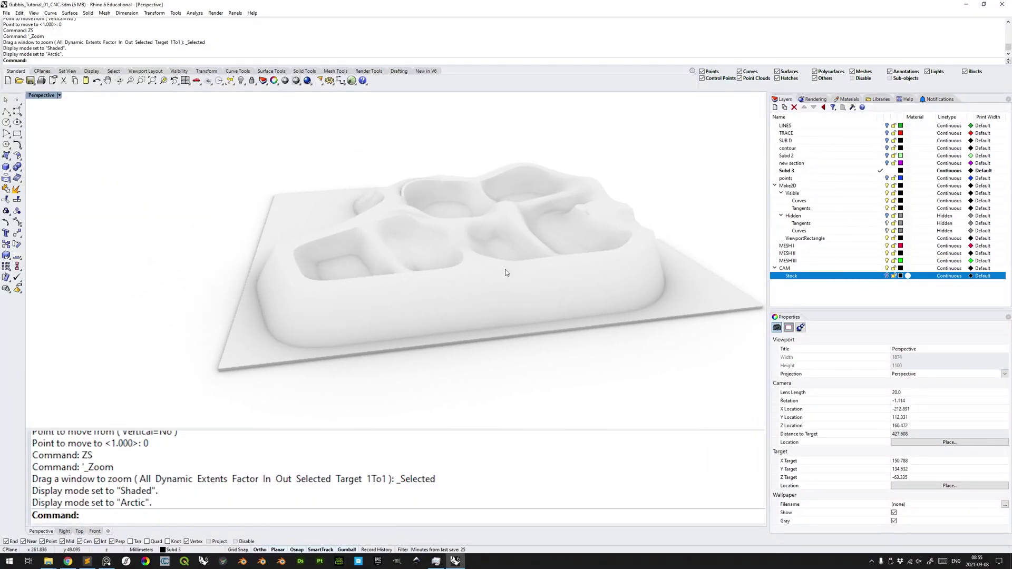
mouse_move(505, 272)
right_mouse_down()
mouse_move(482, 267)
mouse_move(406, 313)
mouse_move(443, 288)
mouse_move(474, 293)
right_mouse_up()
key("ctrl+alt+s")
- Toggle the Stock layer box on and off, then select the carved terrain polysurface
left_click(480, 292)
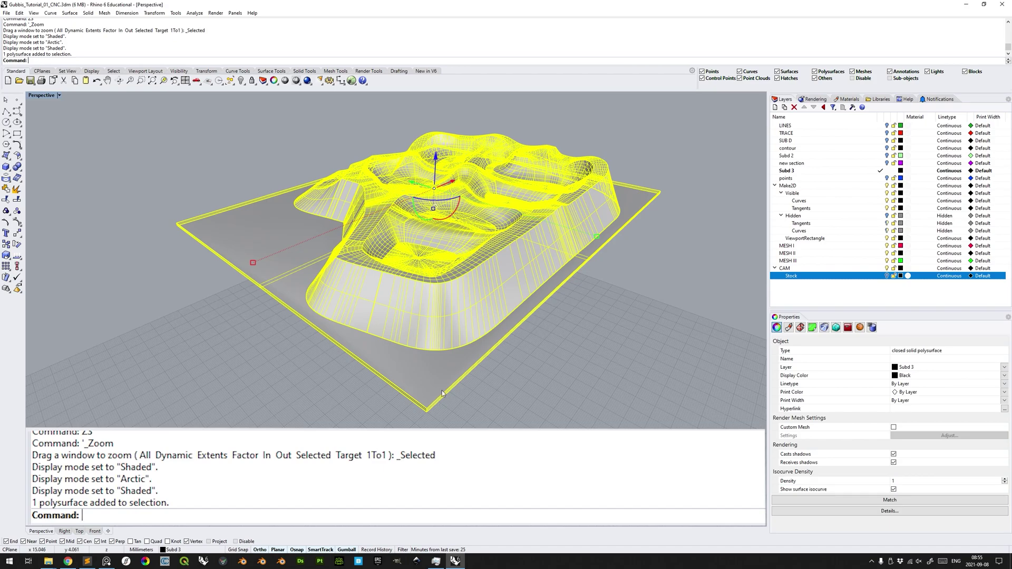
key("Escape")
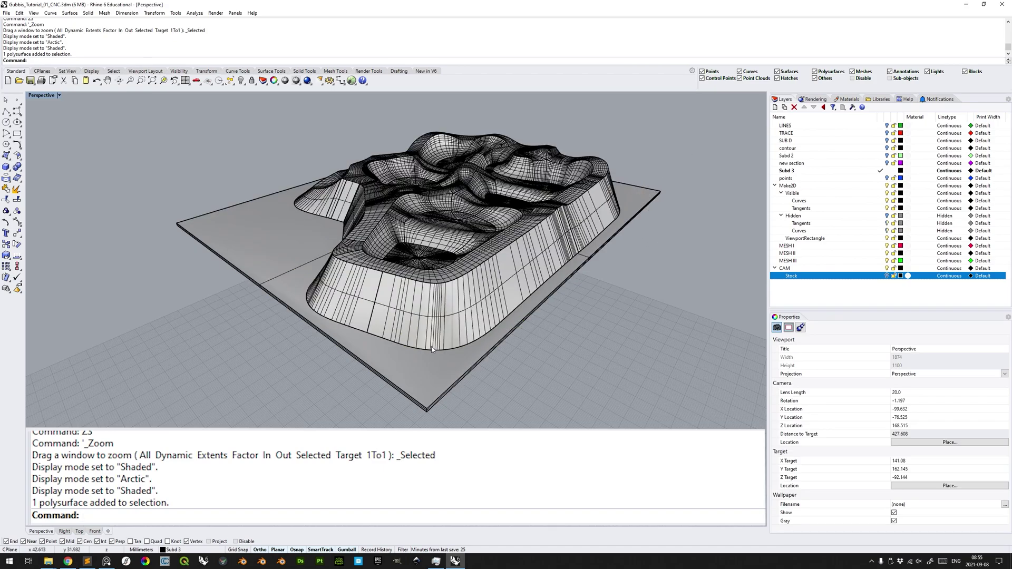
left_click(436, 347)
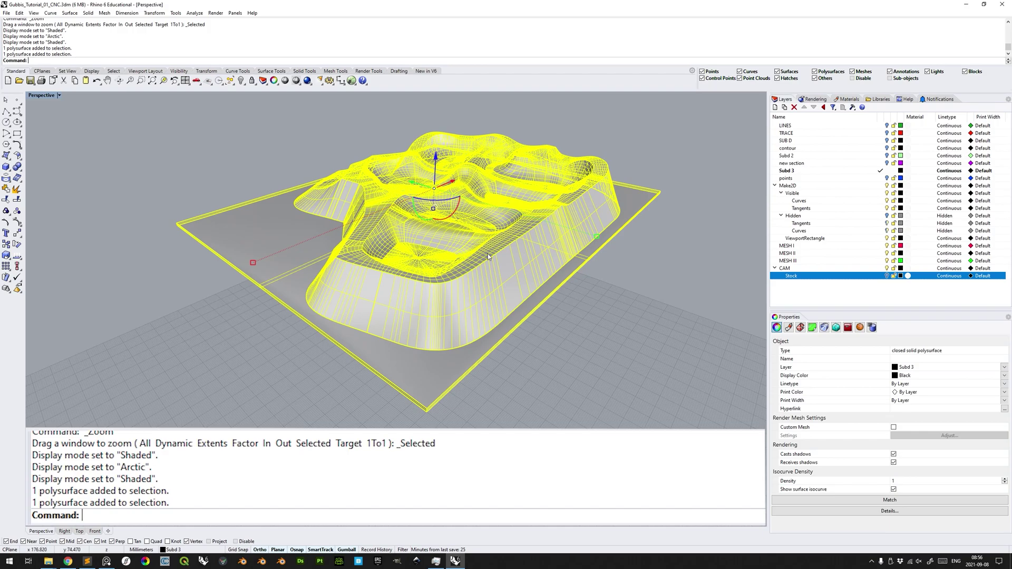
left_click(683, 266)
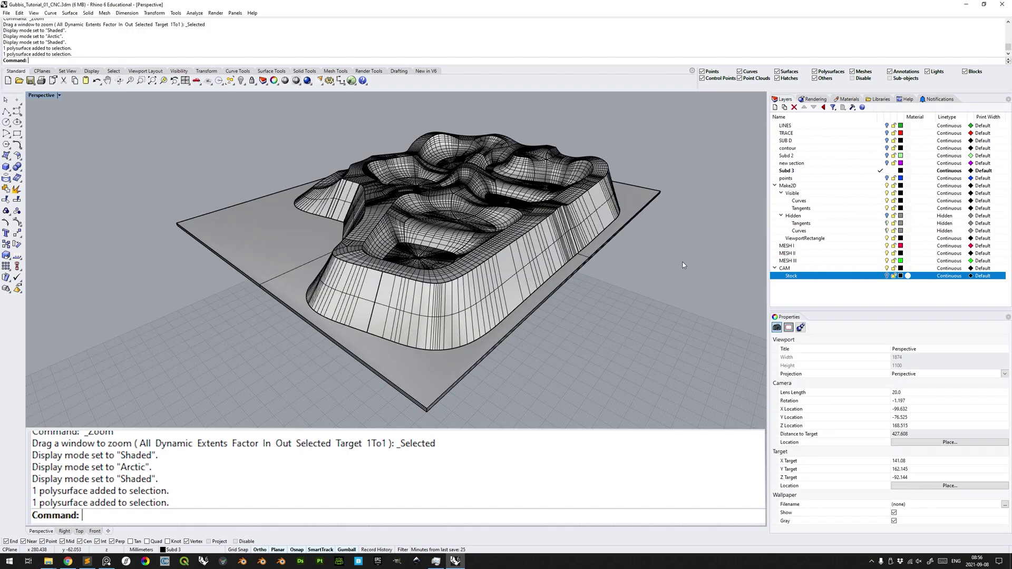
left_click(887, 275)
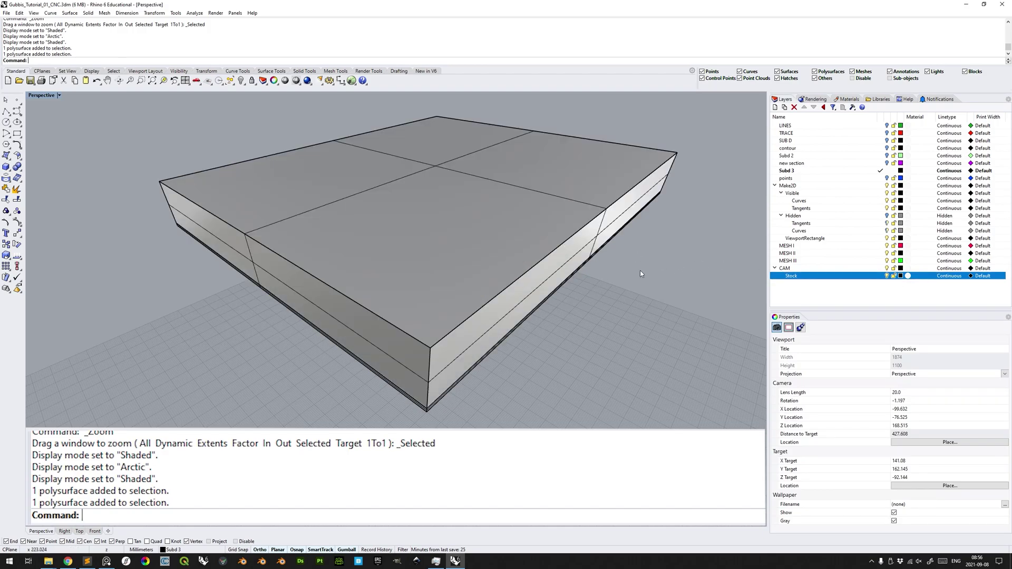
left_click(887, 276)
left_click(576, 213)
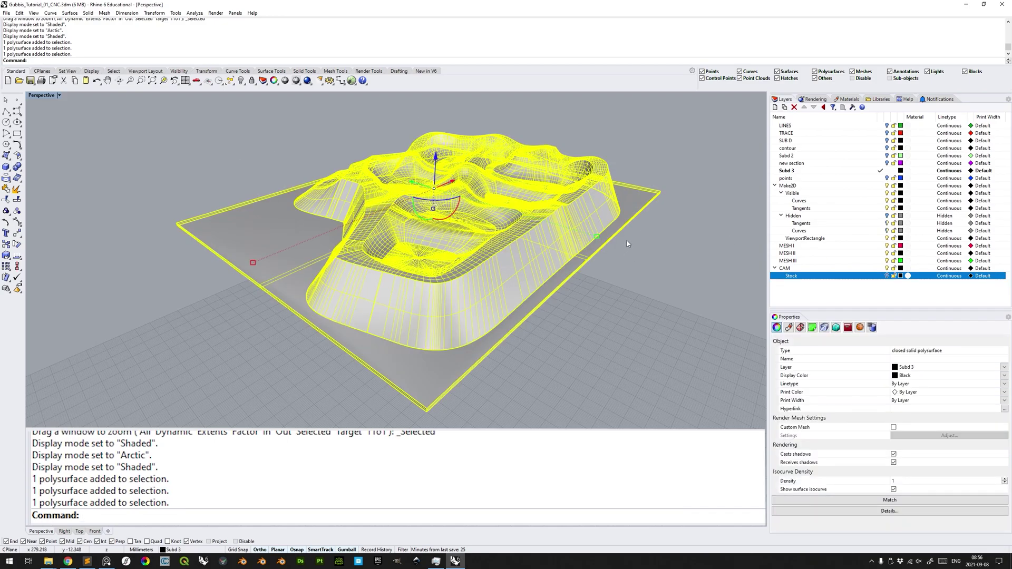
- Export the selected terrain as Model_CAM.3dm in Rhino 5 3D Models format
type("Export")
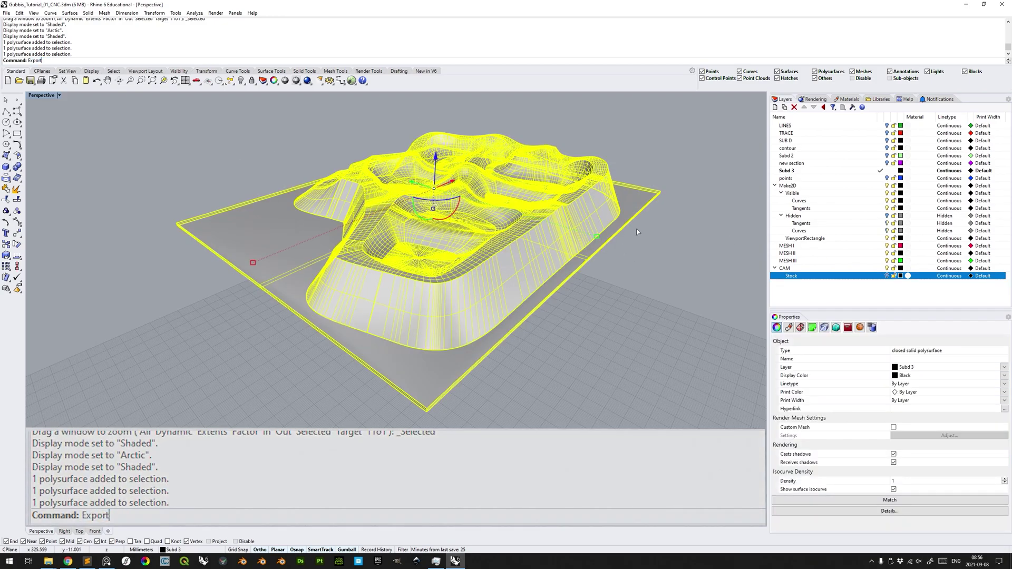
key("Return")
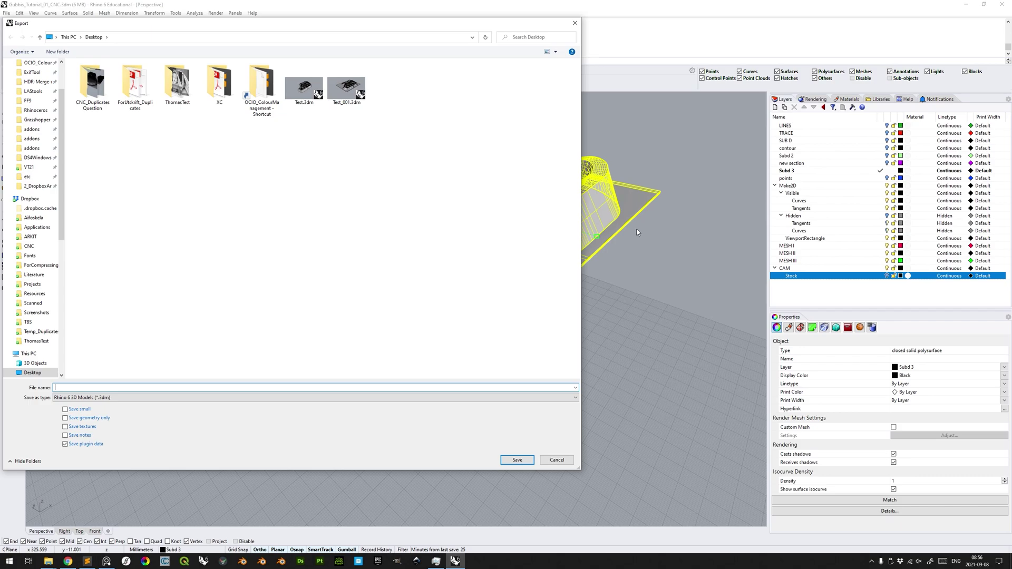
left_click(127, 399)
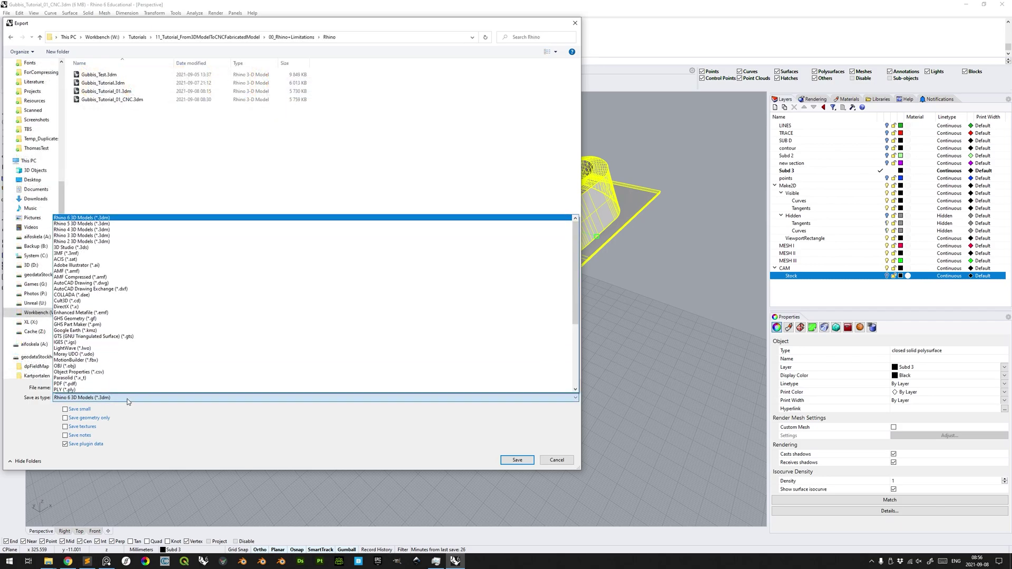
left_click(80, 224)
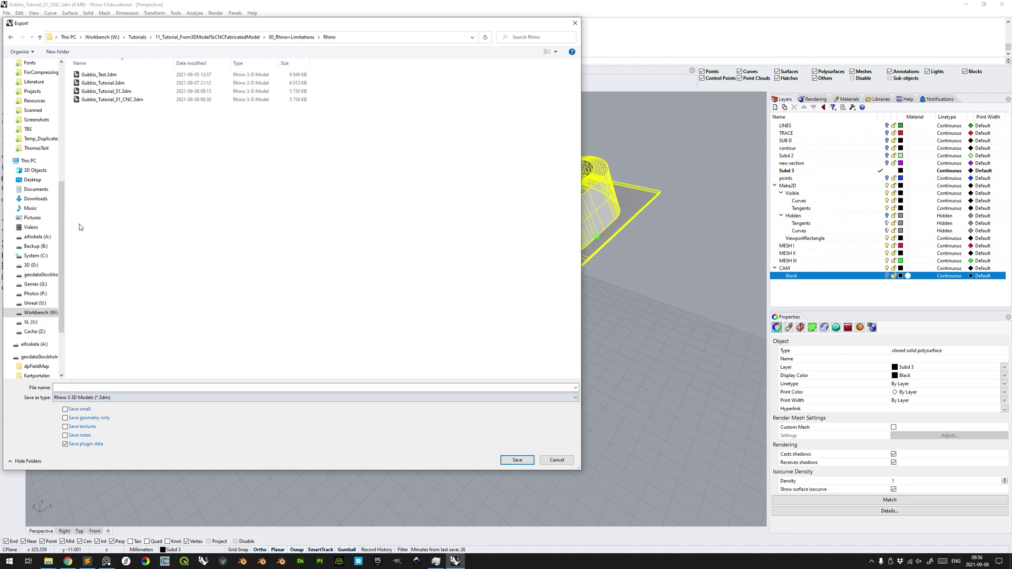
left_click(112, 388)
type("Model_CAM")
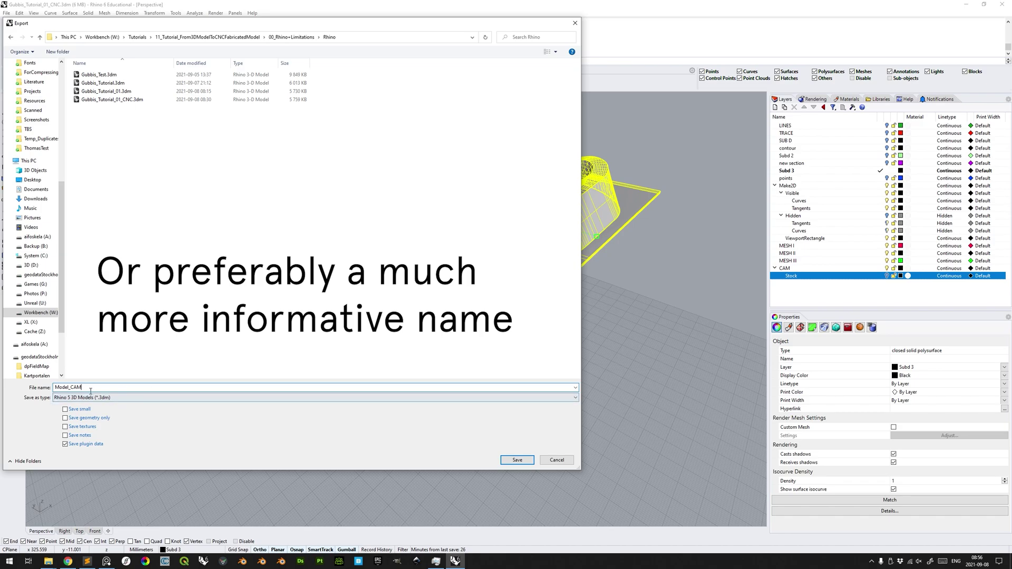
left_click(531, 463)
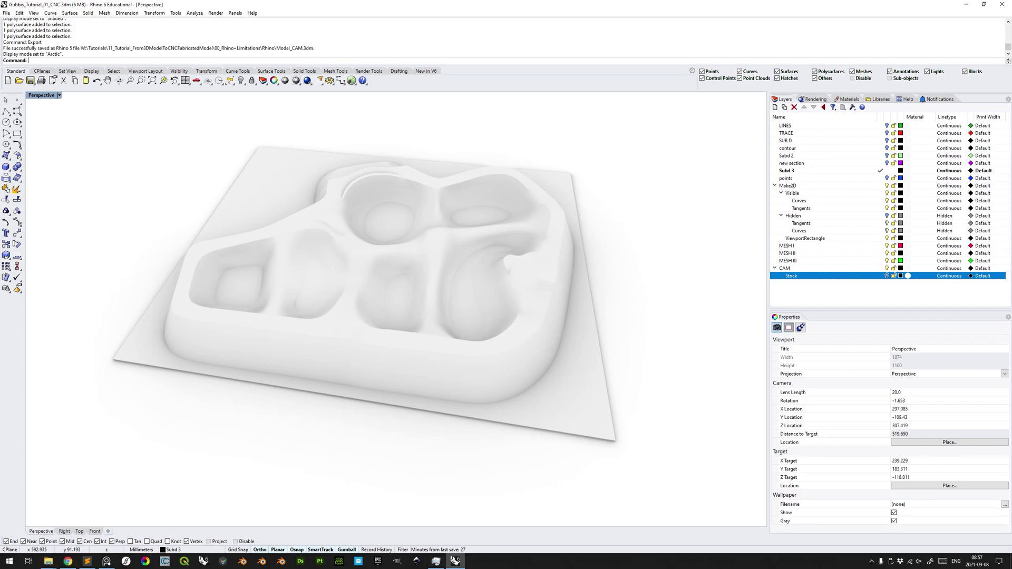